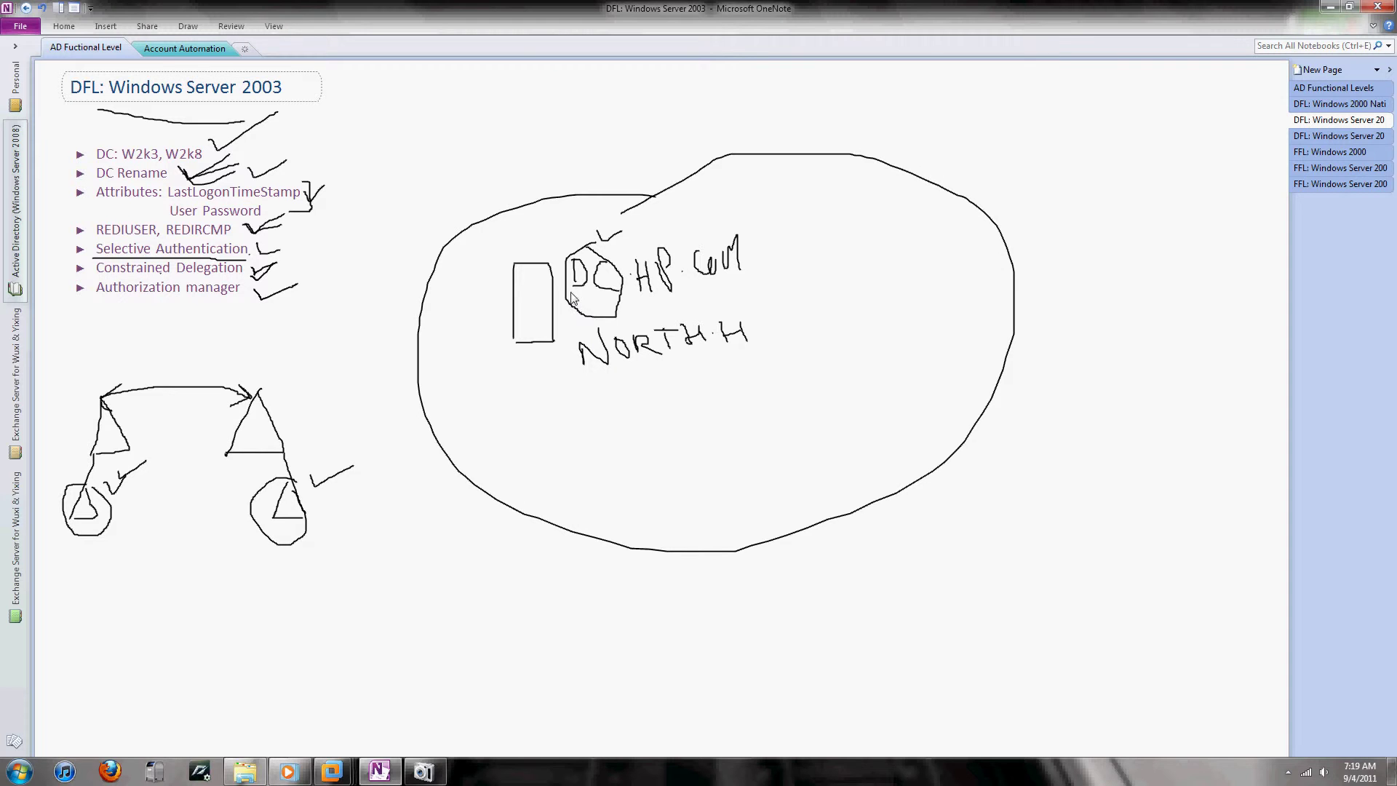
Step: Switch to the Win 2k8 DC2 virtual machine showing Server Manager for mylab.com
{"action": "mouse_move", "coordinate": [424, 771]}
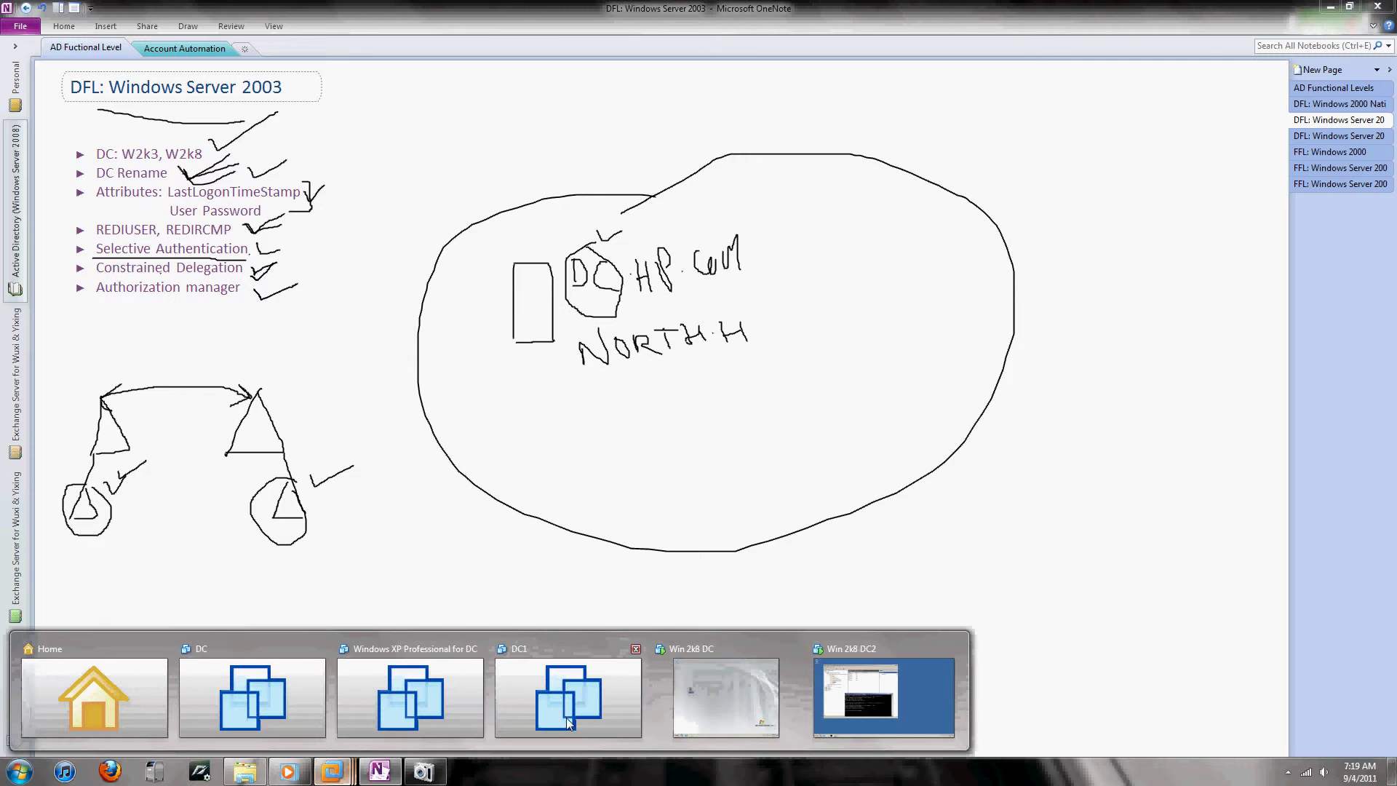
{"action": "left_click", "coordinate": [934, 691]}
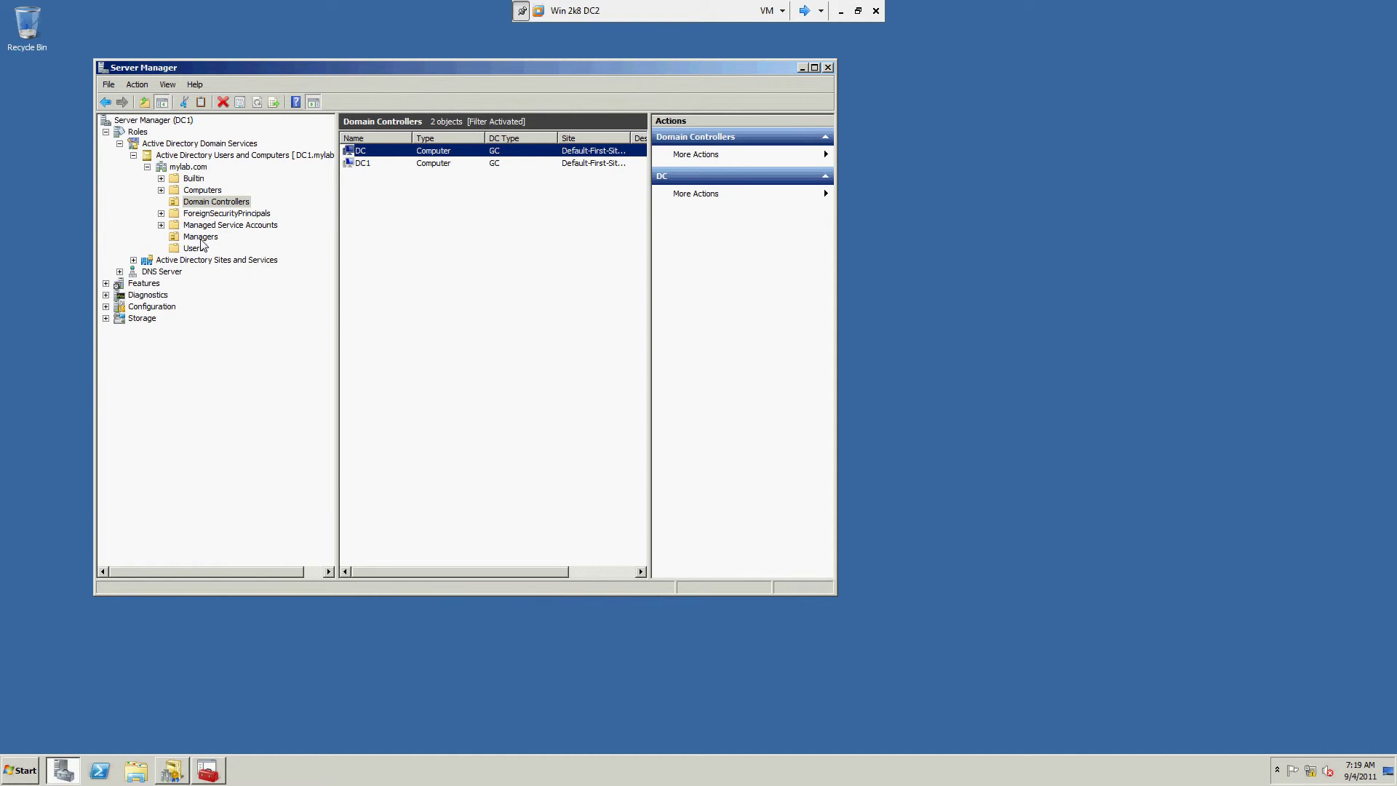
Step: List the users in the Managers OU and open User06's properties
{"action": "left_click", "coordinate": [207, 239]}
{"action": "left_click", "coordinate": [377, 215]}
{"action": "right_click", "coordinate": [377, 215]}
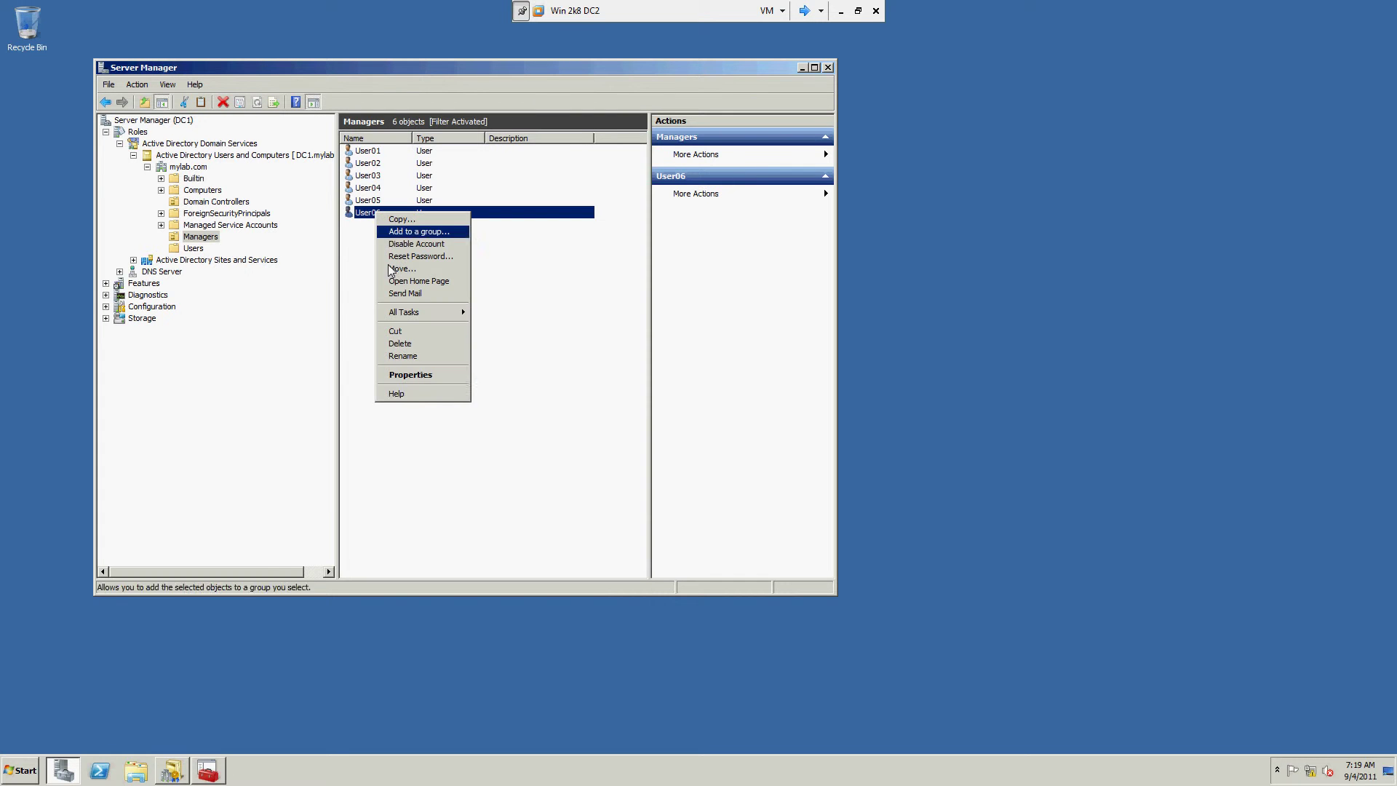
{"action": "left_click", "coordinate": [418, 380]}
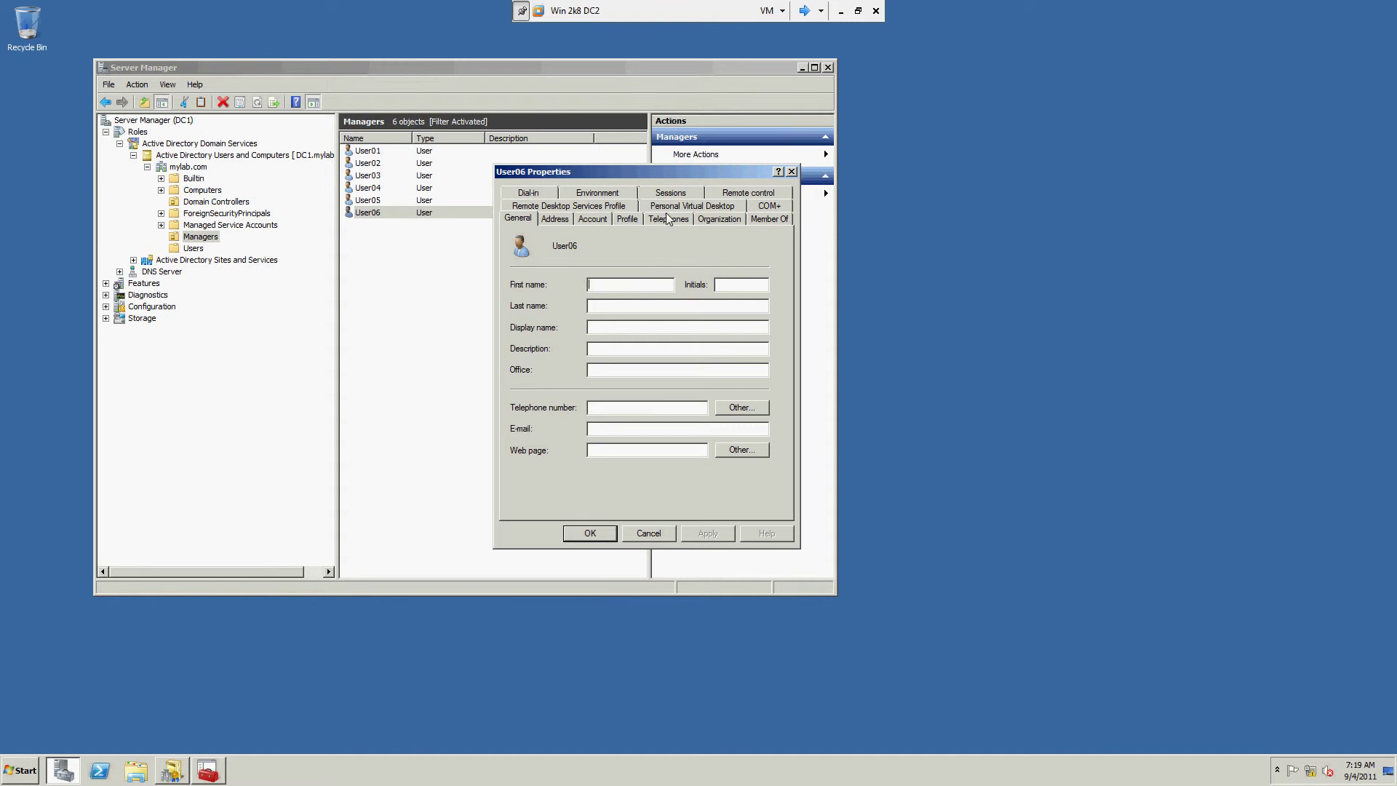
Step: Select Allow access on User06's Dial-in tab, then cancel without saving
{"action": "left_click", "coordinate": [521, 193]}
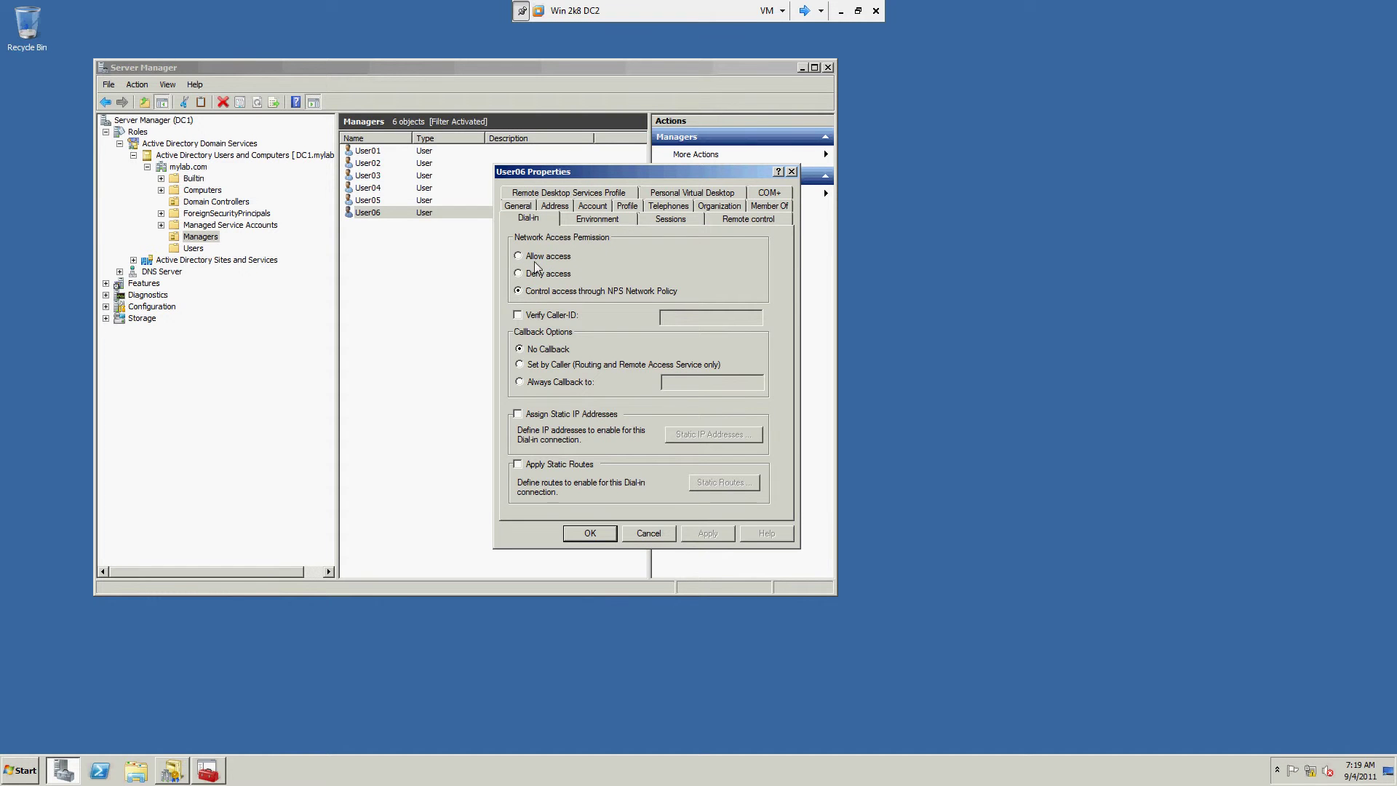
{"action": "left_click", "coordinate": [536, 259]}
{"action": "left_click", "coordinate": [642, 533]}
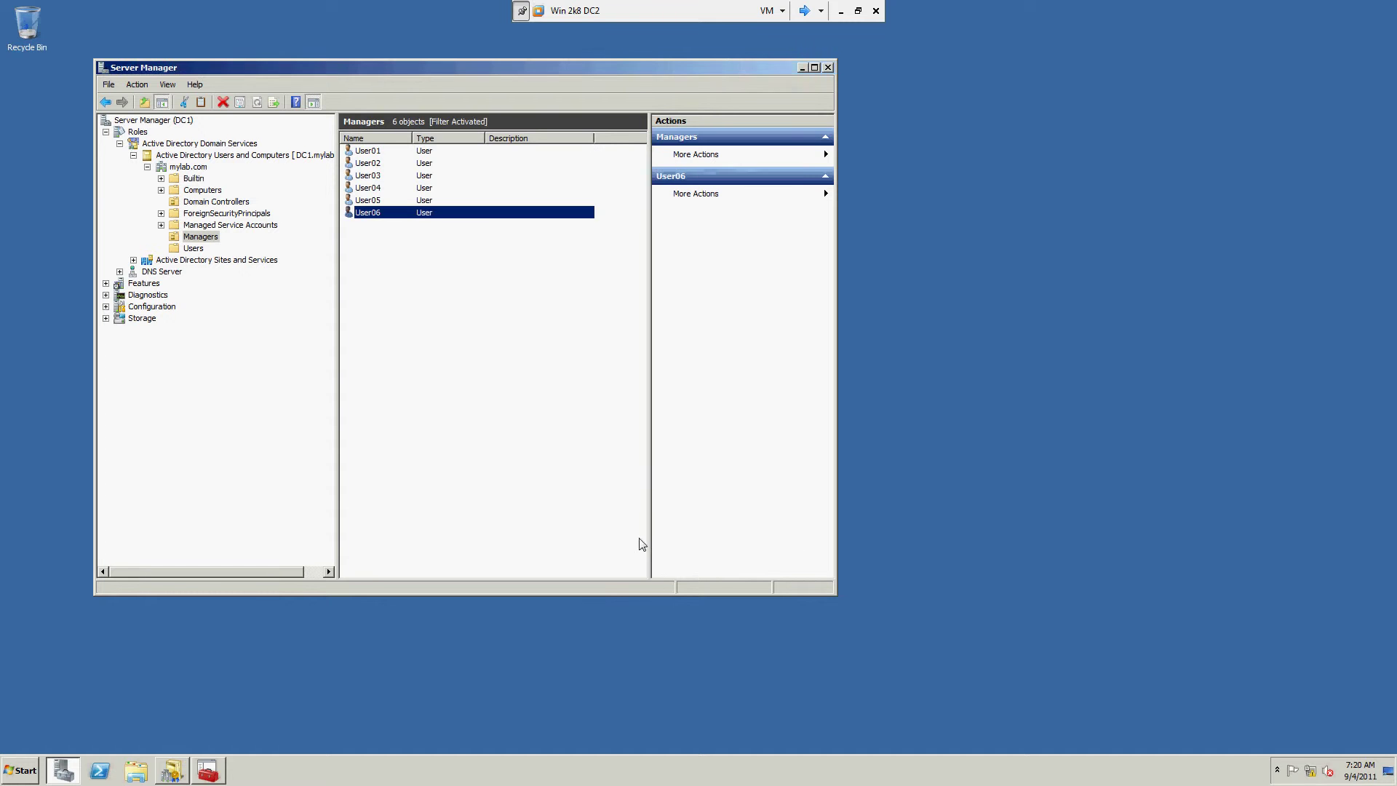
Step: Return to OneNote and tick and underline the Authorization manager item
{"action": "left_click", "coordinate": [840, 11]}
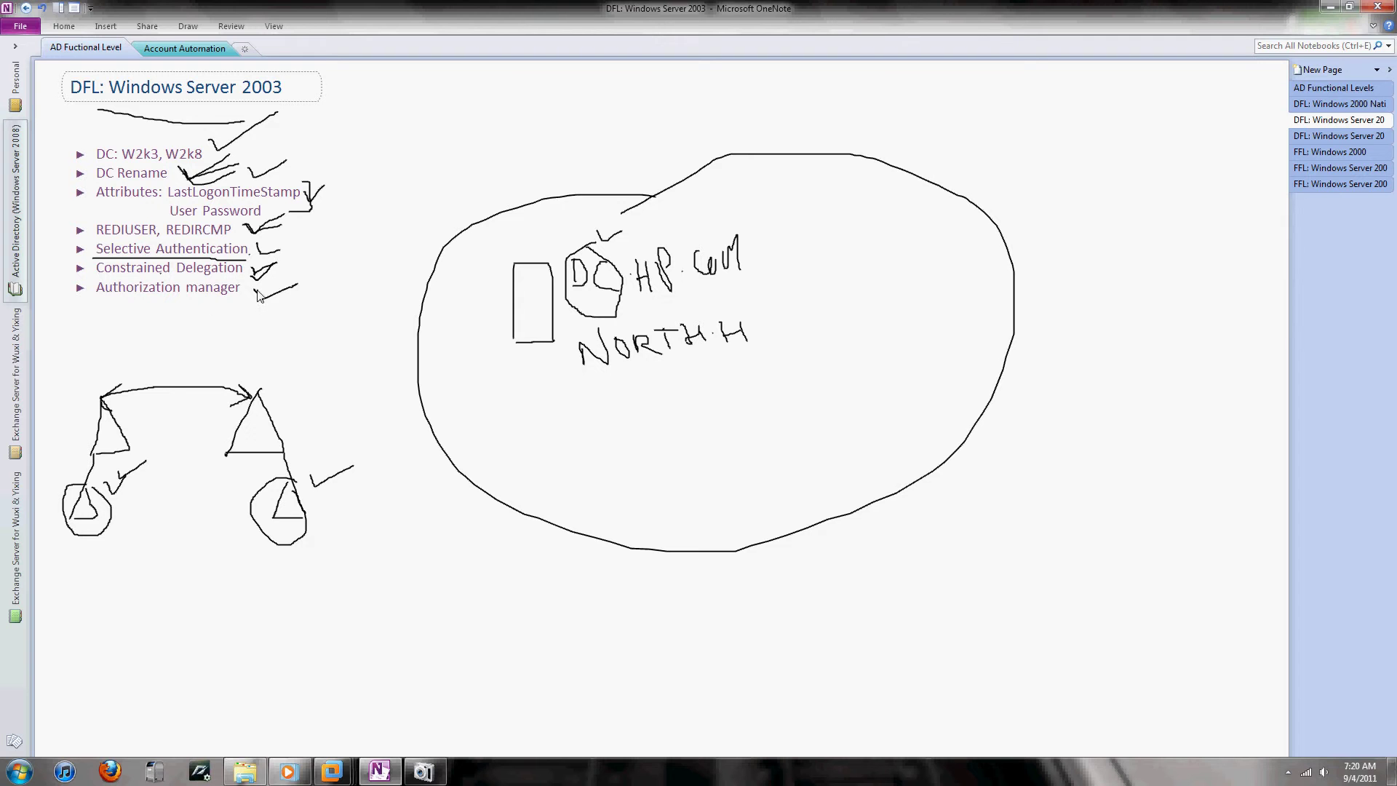
{"action": "left_click_drag", "start_coordinate": [256, 290], "coordinate": [297, 286]}
{"action": "left_click_drag", "start_coordinate": [97, 301], "coordinate": [226, 306]}
Step: On the DFL: Windows Server 2008 page, tick the title, DC: W2k8 and DFS-R SYSVOL Replication, and write FRS
{"action": "left_click", "coordinate": [1293, 136]}
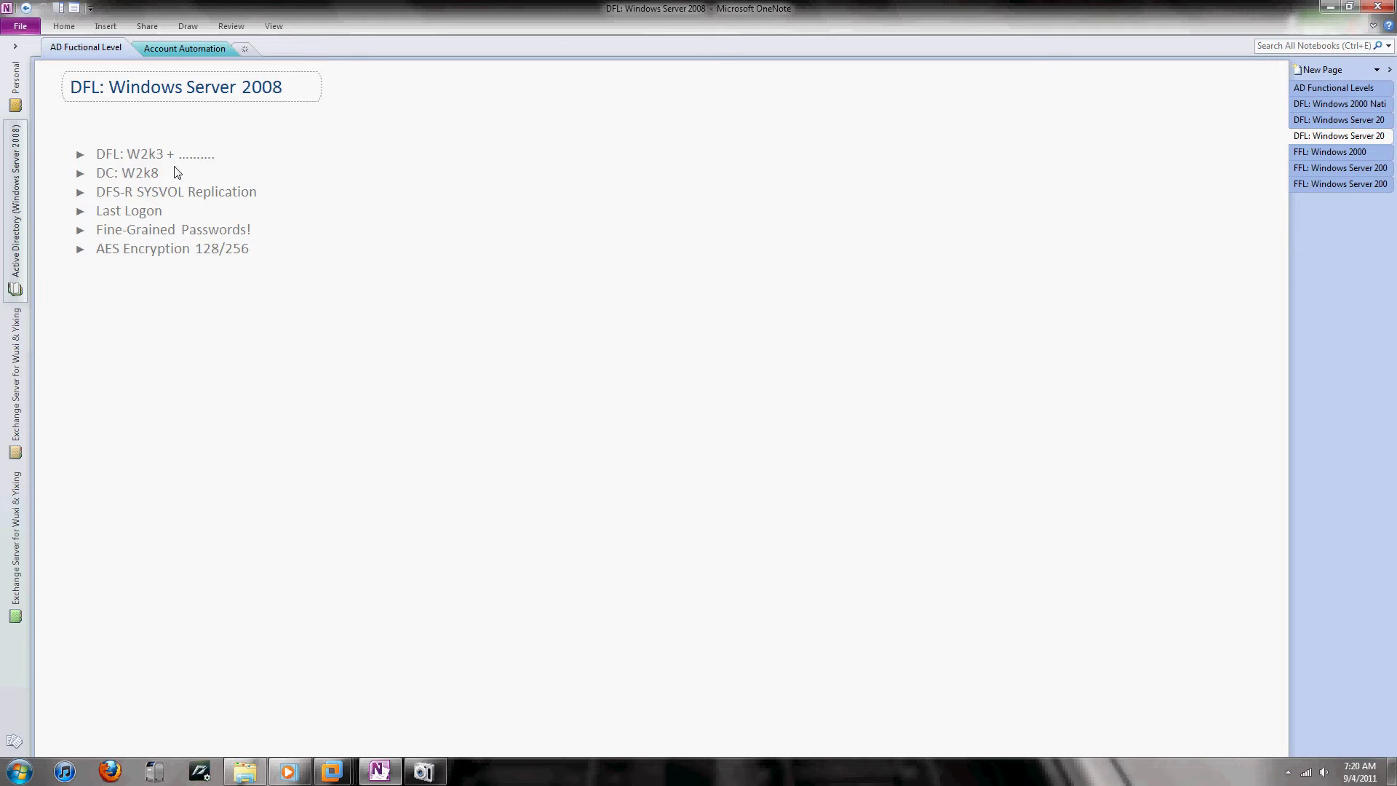
{"action": "mouse_move", "coordinate": [98, 165]}
{"action": "left_mouse_down"}
{"action": "mouse_move", "coordinate": [183, 173]}
{"action": "mouse_move", "coordinate": [273, 132]}
{"action": "left_mouse_up"}
{"action": "left_click_drag", "start_coordinate": [145, 144], "coordinate": [162, 136]}
{"action": "left_click_drag", "start_coordinate": [305, 91], "coordinate": [334, 80]}
{"action": "mouse_move", "coordinate": [303, 153]}
{"action": "left_mouse_down"}
{"action": "mouse_move", "coordinate": [301, 182]}
{"action": "mouse_move", "coordinate": [311, 173]}
{"action": "left_mouse_up"}
{"action": "left_click_drag", "start_coordinate": [173, 166], "coordinate": [198, 163]}
{"action": "left_click_drag", "start_coordinate": [269, 189], "coordinate": [289, 184]}
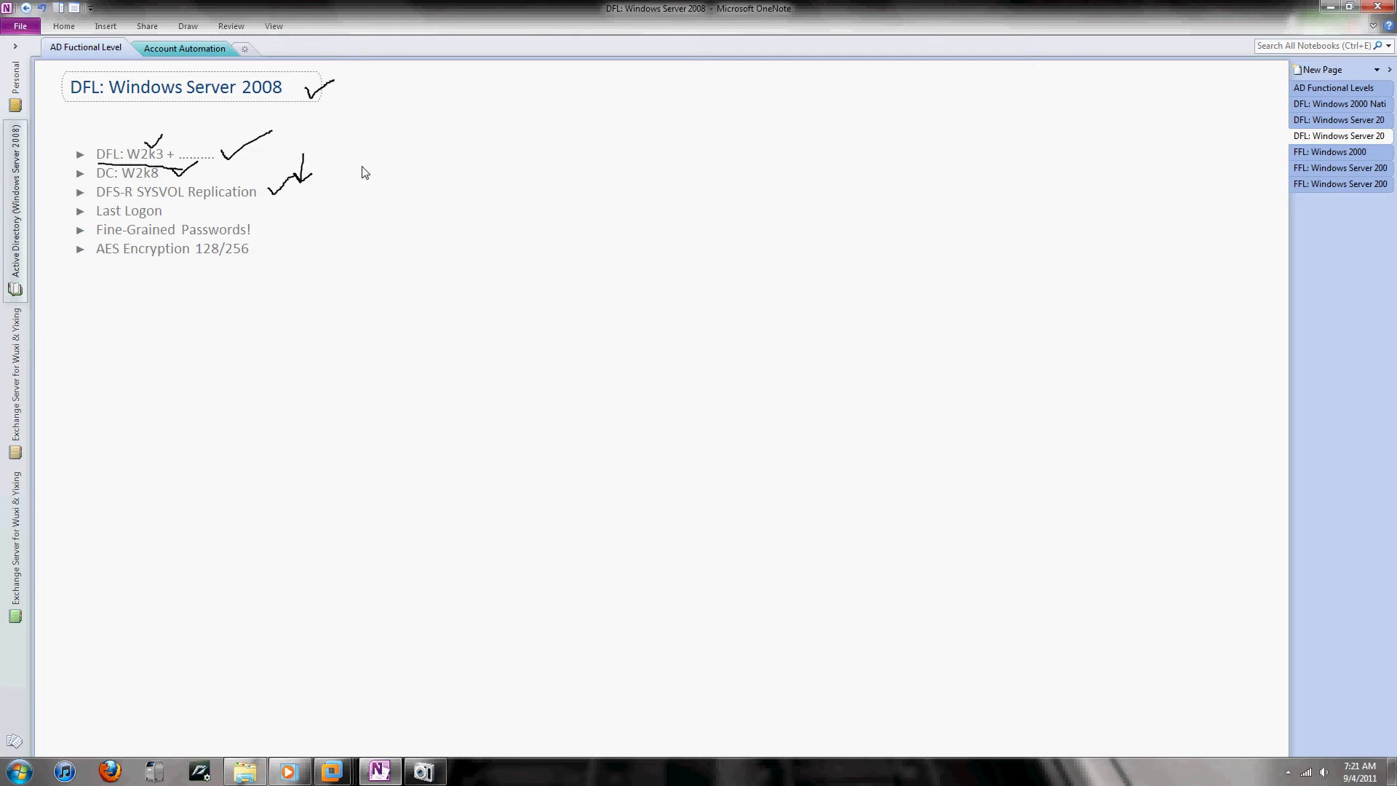
{"action": "mouse_move", "coordinate": [352, 168]}
{"action": "left_mouse_down"}
{"action": "mouse_move", "coordinate": [356, 185]}
{"action": "mouse_move", "coordinate": [366, 162]}
{"action": "mouse_move", "coordinate": [378, 180]}
{"action": "mouse_move", "coordinate": [387, 160]}
{"action": "mouse_move", "coordinate": [401, 176]}
{"action": "mouse_move", "coordinate": [407, 160]}
{"action": "mouse_move", "coordinate": [421, 167]}
{"action": "mouse_move", "coordinate": [412, 175]}
{"action": "left_mouse_up"}
Step: Draw a large oval containing two server boxes, left and right
{"action": "mouse_move", "coordinate": [615, 194]}
{"action": "left_mouse_down"}
{"action": "mouse_move", "coordinate": [371, 400]}
{"action": "mouse_move", "coordinate": [694, 209]}
{"action": "mouse_move", "coordinate": [603, 208]}
{"action": "left_mouse_up"}
{"action": "left_click_drag", "start_coordinate": [484, 313], "coordinate": [483, 391]}
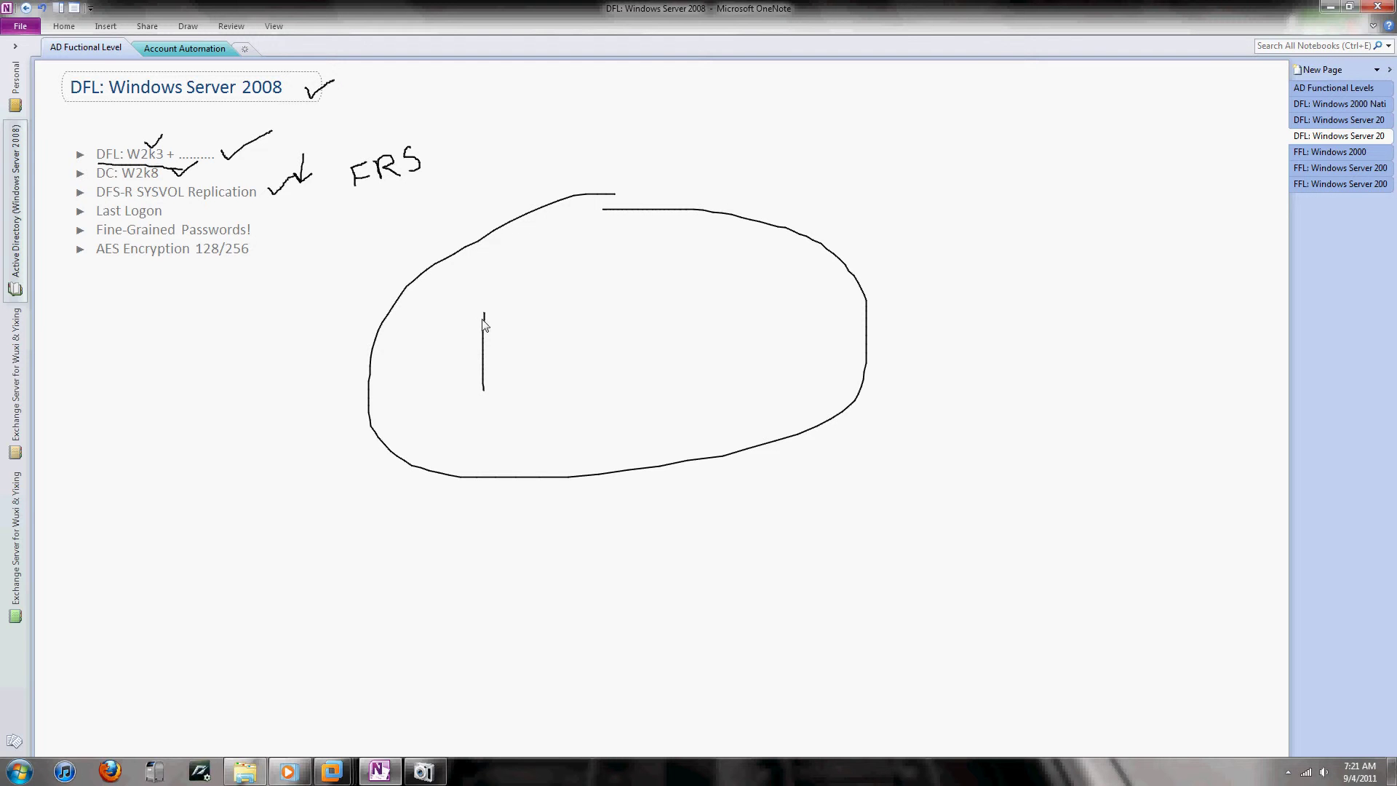
{"action": "mouse_move", "coordinate": [481, 311]}
{"action": "left_mouse_down"}
{"action": "mouse_move", "coordinate": [500, 312]}
{"action": "mouse_move", "coordinate": [513, 388]}
{"action": "mouse_move", "coordinate": [493, 386]}
{"action": "left_mouse_up"}
{"action": "mouse_move", "coordinate": [661, 289]}
{"action": "left_mouse_down"}
{"action": "mouse_move", "coordinate": [675, 359]}
{"action": "mouse_move", "coordinate": [673, 288]}
{"action": "mouse_move", "coordinate": [697, 332]}
{"action": "mouse_move", "coordinate": [665, 356]}
{"action": "left_mouse_up"}
{"action": "left_click_drag", "start_coordinate": [490, 324], "coordinate": [499, 324]}
{"action": "left_click", "coordinate": [676, 302]}
{"action": "left_click", "coordinate": [677, 306]}
Step: Draw an arrow between the servers labelled 512Kbps, circle FRS, and tick and circle the label
{"action": "mouse_move", "coordinate": [507, 309]}
{"action": "left_mouse_down"}
{"action": "mouse_move", "coordinate": [635, 287]}
{"action": "mouse_move", "coordinate": [623, 295]}
{"action": "left_mouse_up"}
{"action": "mouse_move", "coordinate": [562, 255]}
{"action": "left_mouse_down"}
{"action": "mouse_move", "coordinate": [542, 260]}
{"action": "mouse_move", "coordinate": [555, 275]}
{"action": "mouse_move", "coordinate": [597, 259]}
{"action": "mouse_move", "coordinate": [587, 276]}
{"action": "mouse_move", "coordinate": [615, 260]}
{"action": "mouse_move", "coordinate": [664, 267]}
{"action": "left_mouse_up"}
{"action": "left_click", "coordinate": [574, 252]}
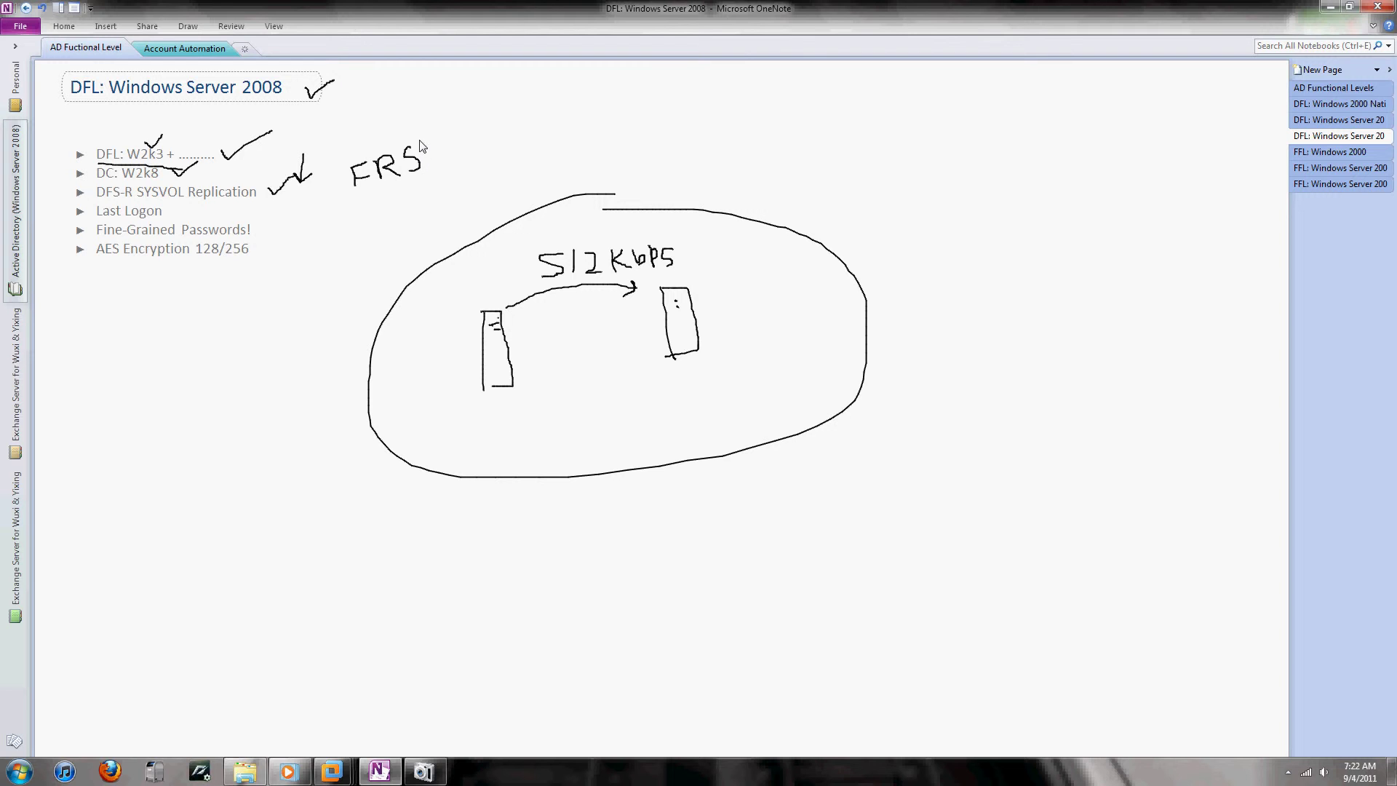
{"action": "mouse_move", "coordinate": [419, 139]}
{"action": "left_mouse_down"}
{"action": "mouse_move", "coordinate": [358, 149]}
{"action": "mouse_move", "coordinate": [350, 178]}
{"action": "mouse_move", "coordinate": [405, 207]}
{"action": "mouse_move", "coordinate": [433, 166]}
{"action": "mouse_move", "coordinate": [417, 146]}
{"action": "left_mouse_up"}
{"action": "left_click_drag", "start_coordinate": [686, 247], "coordinate": [724, 234]}
{"action": "mouse_move", "coordinate": [578, 220]}
{"action": "left_mouse_down"}
{"action": "mouse_move", "coordinate": [491, 265]}
{"action": "mouse_move", "coordinate": [647, 305]}
{"action": "mouse_move", "coordinate": [680, 251]}
{"action": "mouse_move", "coordinate": [655, 238]}
{"action": "left_mouse_up"}
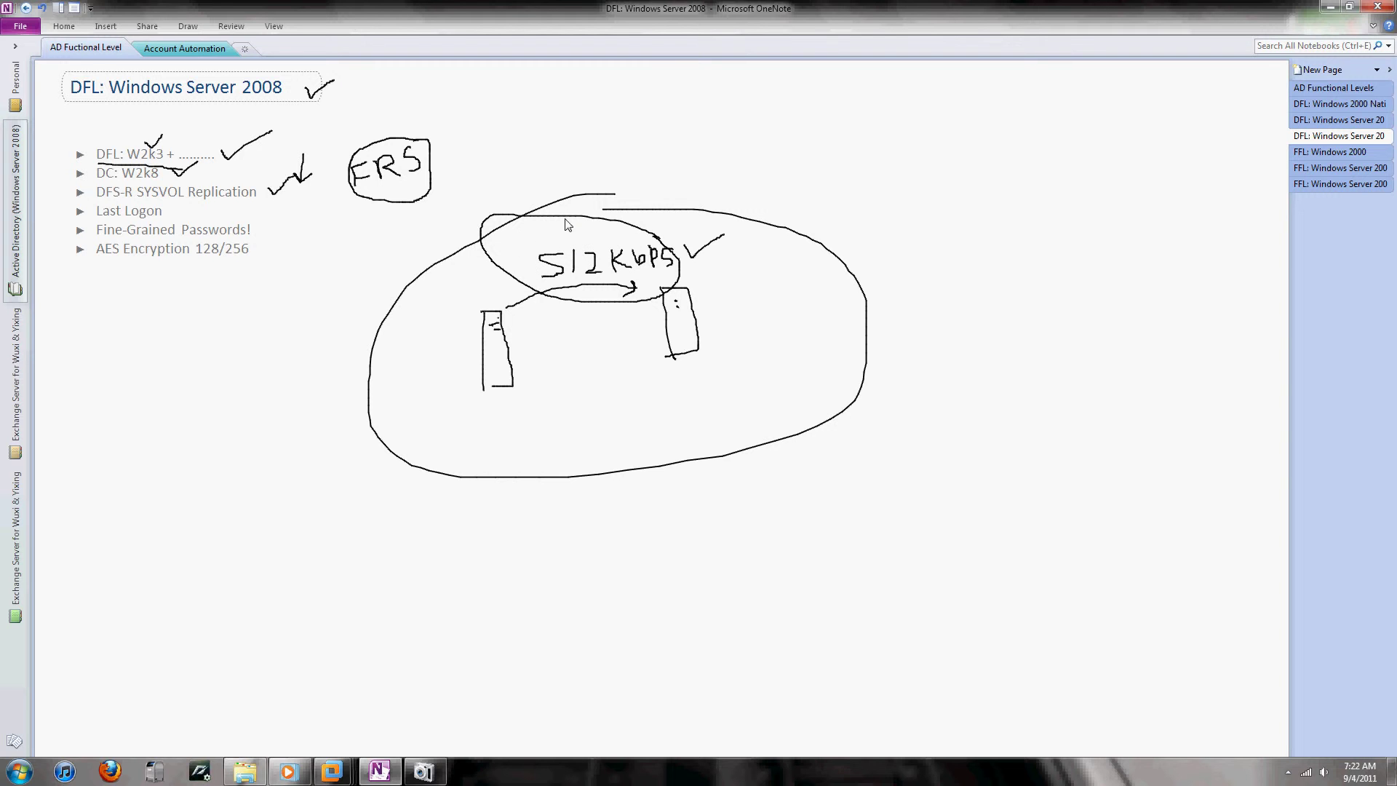
Step: Ink ticks above the circled 512Kbps and beside Last Logon and Fine-Grained Passwords!
{"action": "left_click_drag", "start_coordinate": [572, 201], "coordinate": [602, 187]}
{"action": "left_click_drag", "start_coordinate": [269, 195], "coordinate": [313, 173]}
{"action": "left_click_drag", "start_coordinate": [181, 210], "coordinate": [210, 211]}
{"action": "left_click_drag", "start_coordinate": [260, 228], "coordinate": [288, 227]}
{"action": "mouse_move", "coordinate": [435, 765]}
{"action": "left_click", "coordinate": [428, 768]}
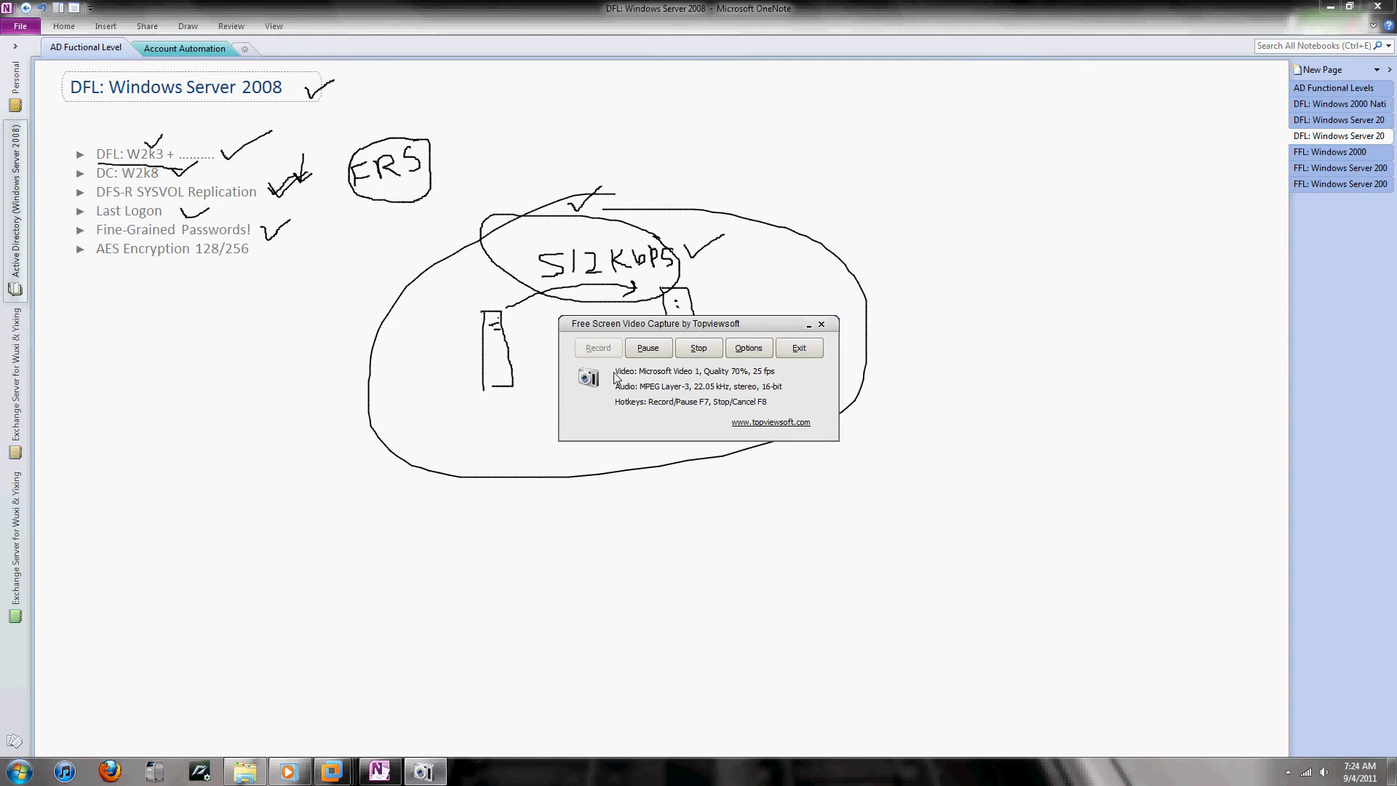
{"action": "left_click", "coordinate": [647, 347]}
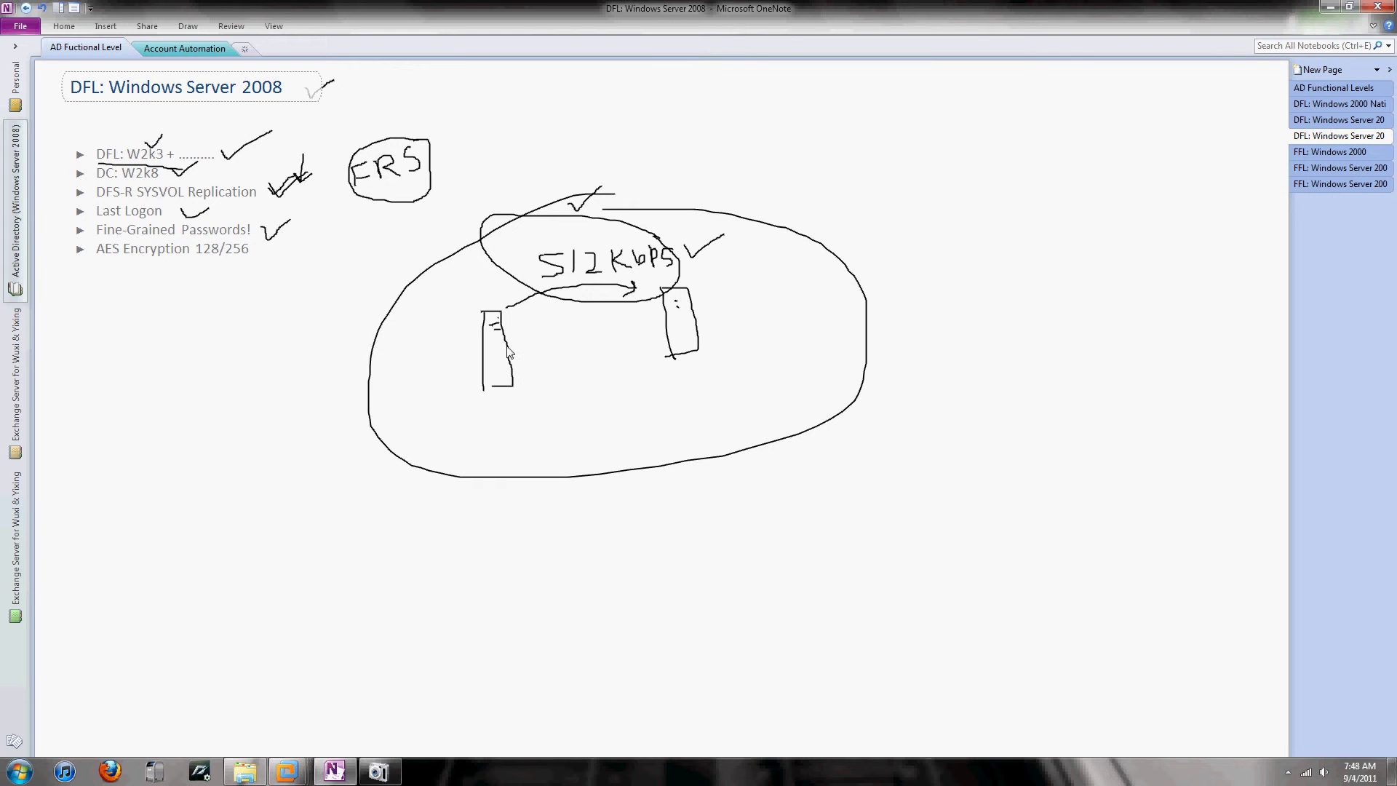
Step: Add link marks to the left server, tick circled 1 and 2, and write 7 and 12 by the right server
{"action": "mouse_move", "coordinate": [508, 347]}
{"action": "left_mouse_down"}
{"action": "mouse_move", "coordinate": [565, 339]}
{"action": "mouse_move", "coordinate": [550, 321]}
{"action": "left_mouse_up"}
{"action": "left_click", "coordinate": [527, 383]}
{"action": "mouse_move", "coordinate": [525, 384]}
{"action": "left_mouse_down"}
{"action": "mouse_move", "coordinate": [560, 391]}
{"action": "mouse_move", "coordinate": [557, 418]}
{"action": "mouse_move", "coordinate": [572, 366]}
{"action": "left_mouse_up"}
{"action": "left_click_drag", "start_coordinate": [585, 332], "coordinate": [624, 322]}
{"action": "left_click_drag", "start_coordinate": [603, 372], "coordinate": [660, 353]}
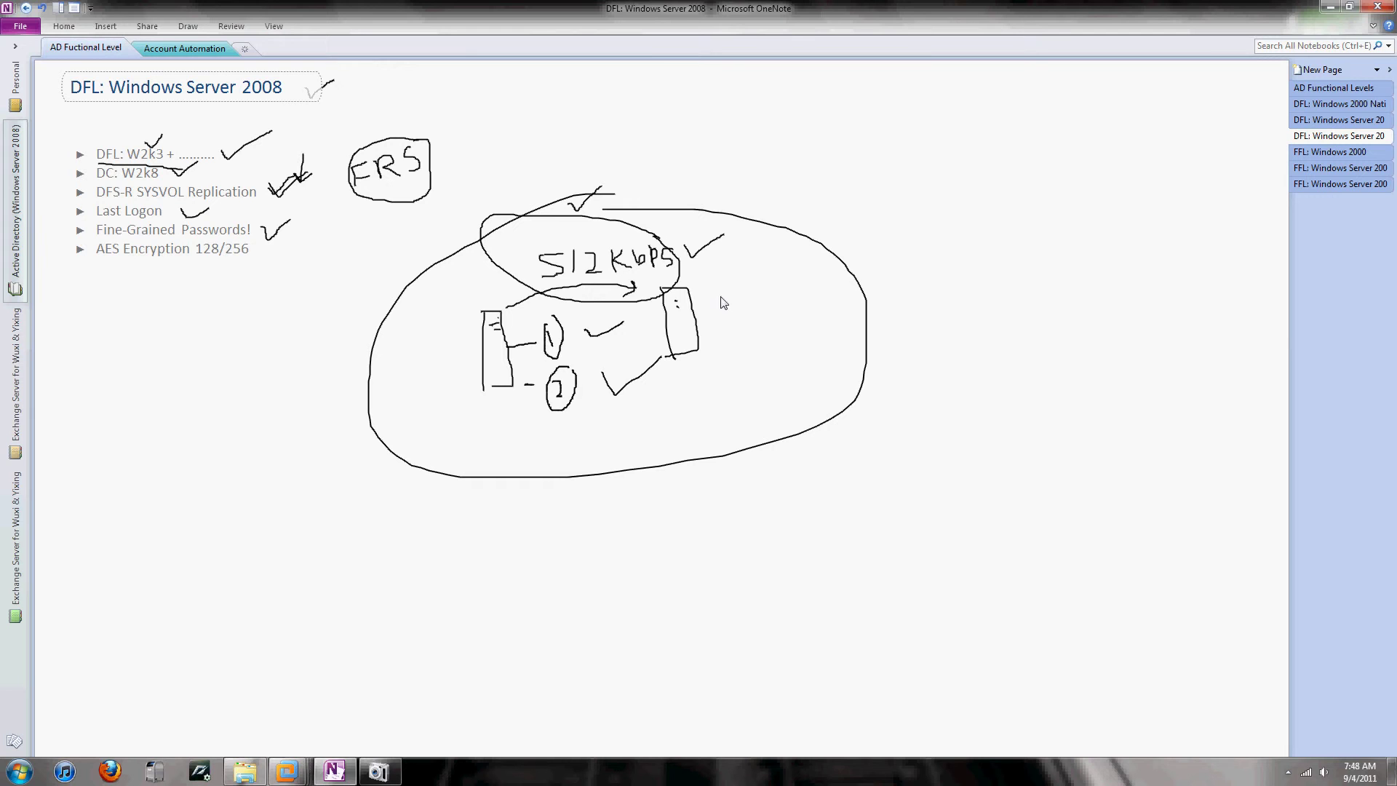
{"action": "left_click_drag", "start_coordinate": [721, 297], "coordinate": [732, 326]}
{"action": "mouse_move", "coordinate": [722, 348]}
{"action": "left_mouse_down"}
{"action": "mouse_move", "coordinate": [725, 374]}
{"action": "mouse_move", "coordinate": [752, 363]}
{"action": "left_mouse_up"}
Step: Draw a return arrow to the left server and a line to item 2, then switch to the Win 2k8 DC2 VM
{"action": "left_click_drag", "start_coordinate": [476, 289], "coordinate": [489, 290]}
{"action": "mouse_move", "coordinate": [572, 292]}
{"action": "left_mouse_down"}
{"action": "mouse_move", "coordinate": [477, 297]}
{"action": "mouse_move", "coordinate": [500, 393]}
{"action": "left_mouse_up"}
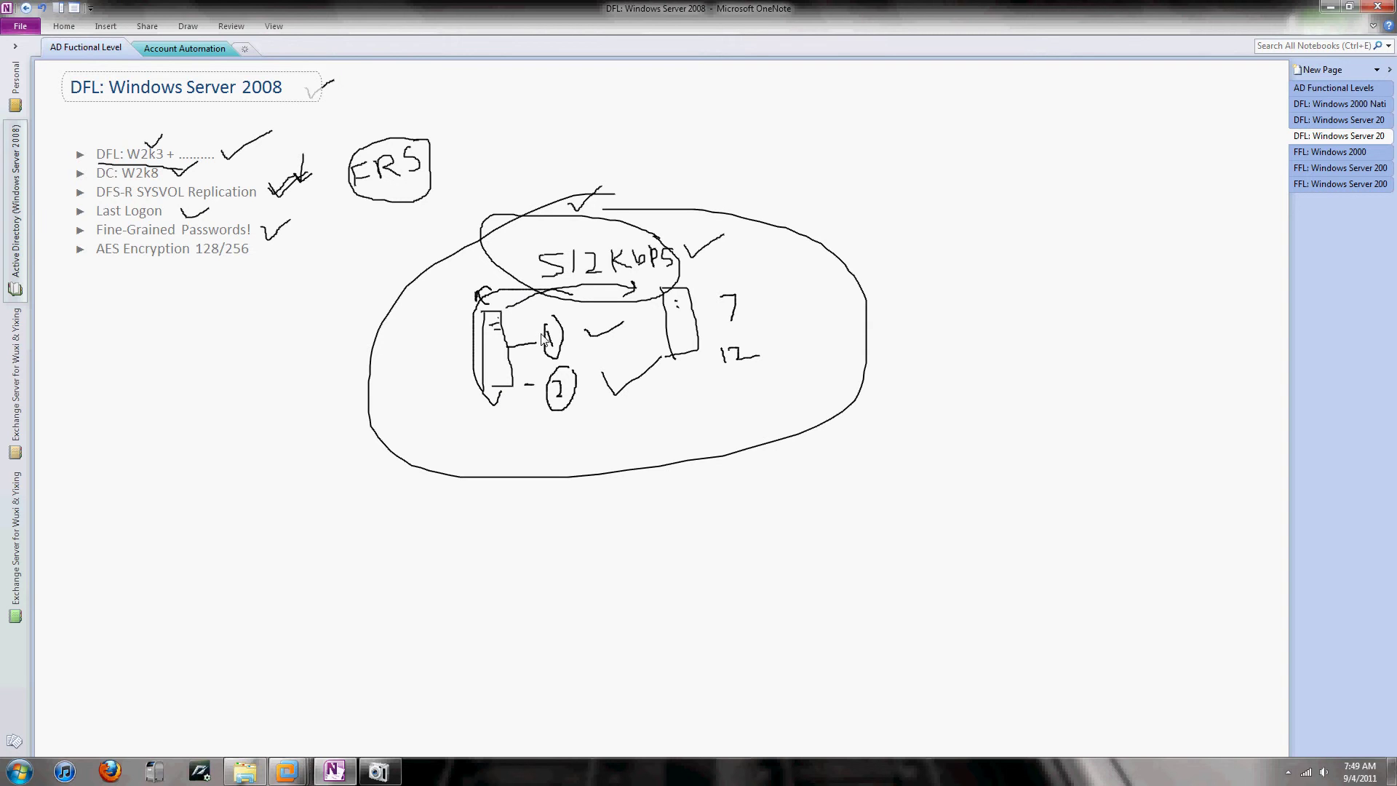
{"action": "mouse_move", "coordinate": [566, 296]}
{"action": "left_mouse_down"}
{"action": "mouse_move", "coordinate": [590, 300]}
{"action": "mouse_move", "coordinate": [613, 396]}
{"action": "left_mouse_up"}
{"action": "mouse_move", "coordinate": [289, 771]}
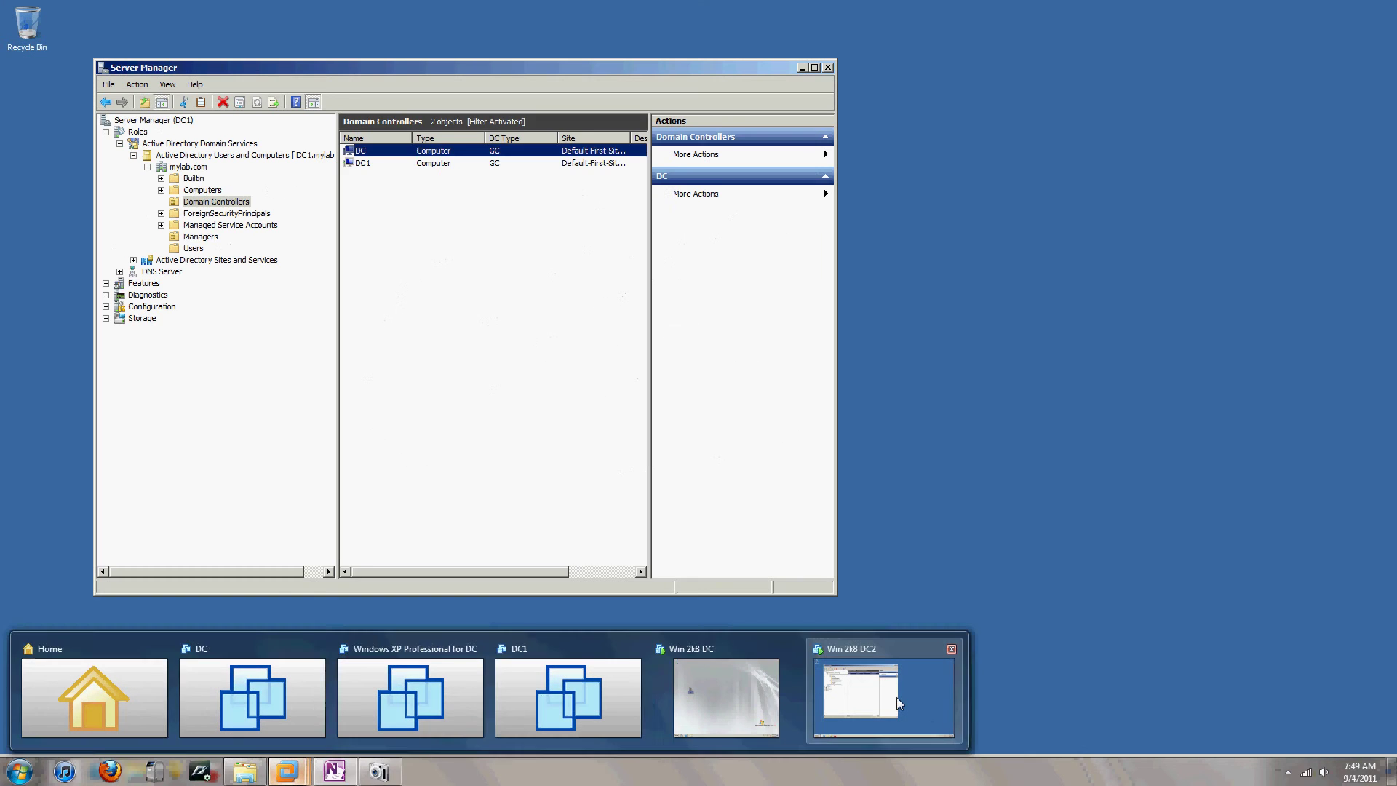
{"action": "left_click", "coordinate": [896, 697]}
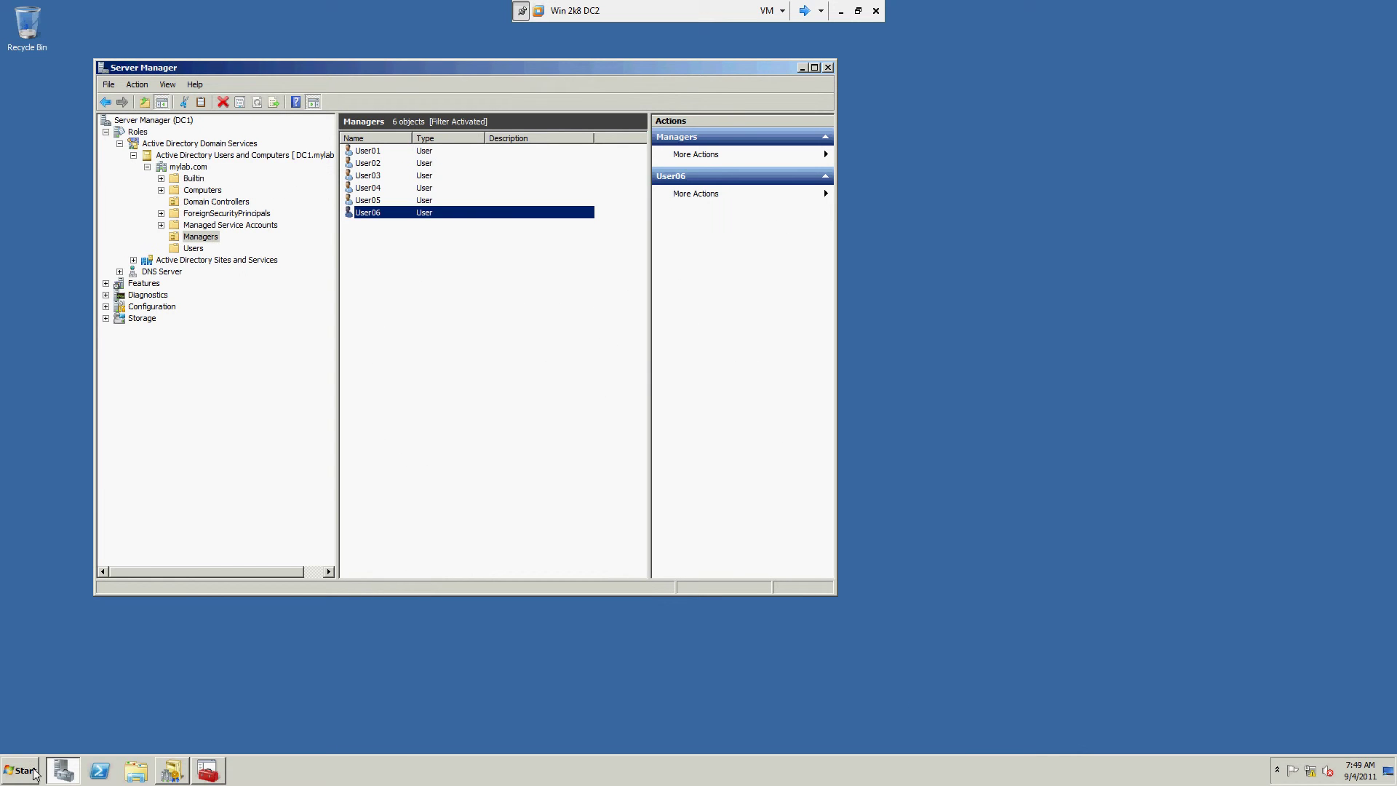
Step: Search the Start menu for secpol.msc and launch the Local Security Policy console
{"action": "left_click", "coordinate": [33, 771]}
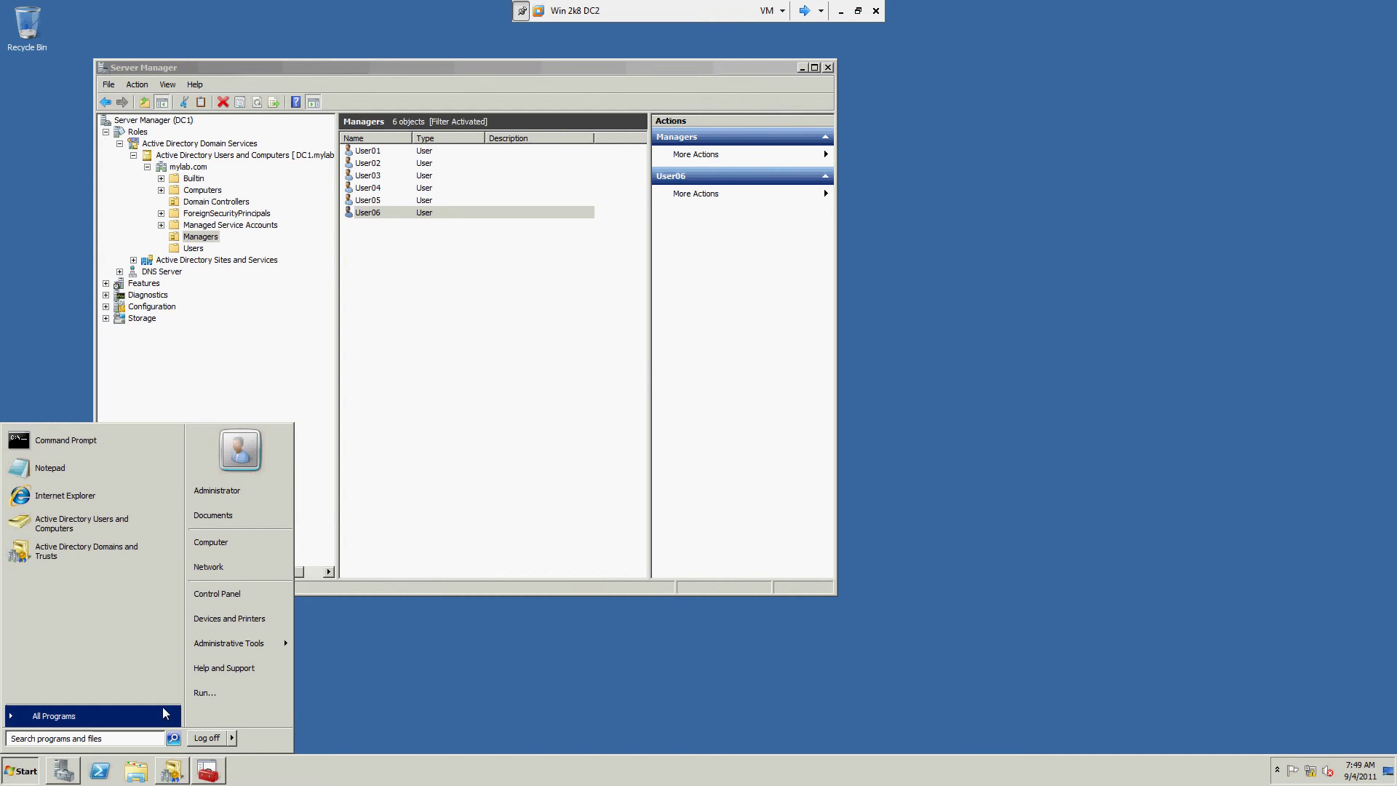
{"action": "left_click", "coordinate": [87, 716]}
{"action": "mouse_move", "coordinate": [233, 646]}
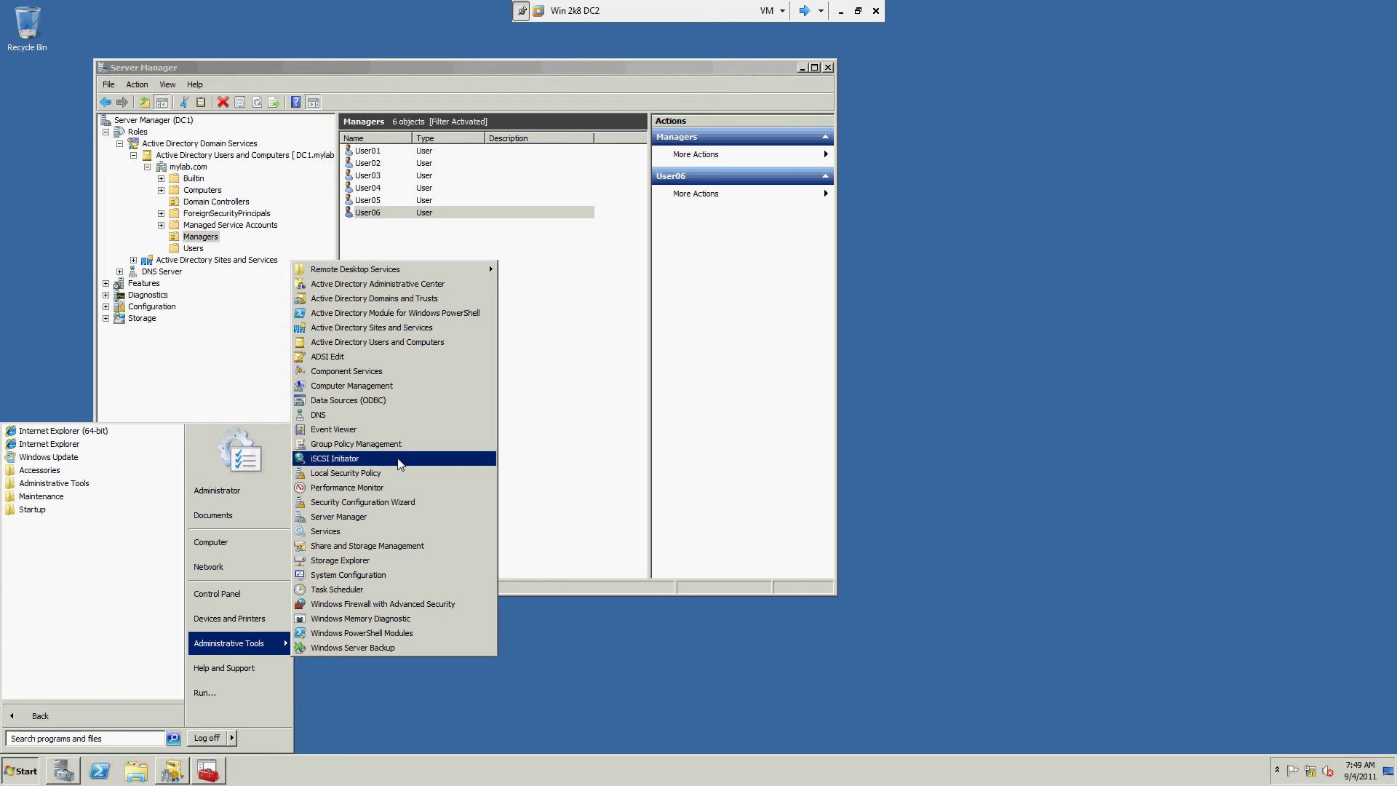
{"action": "left_click", "coordinate": [118, 742]}
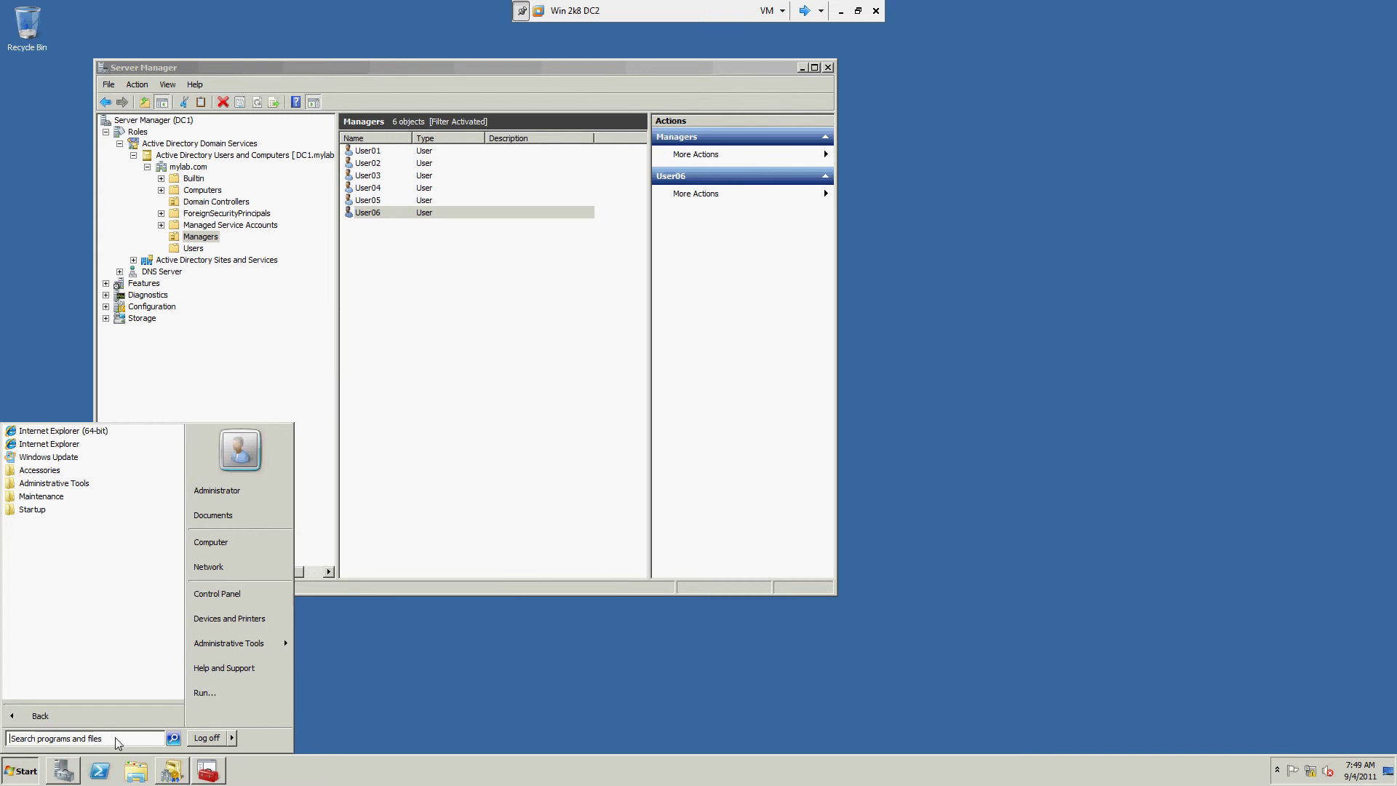
{"action": "type", "text": "secp"}
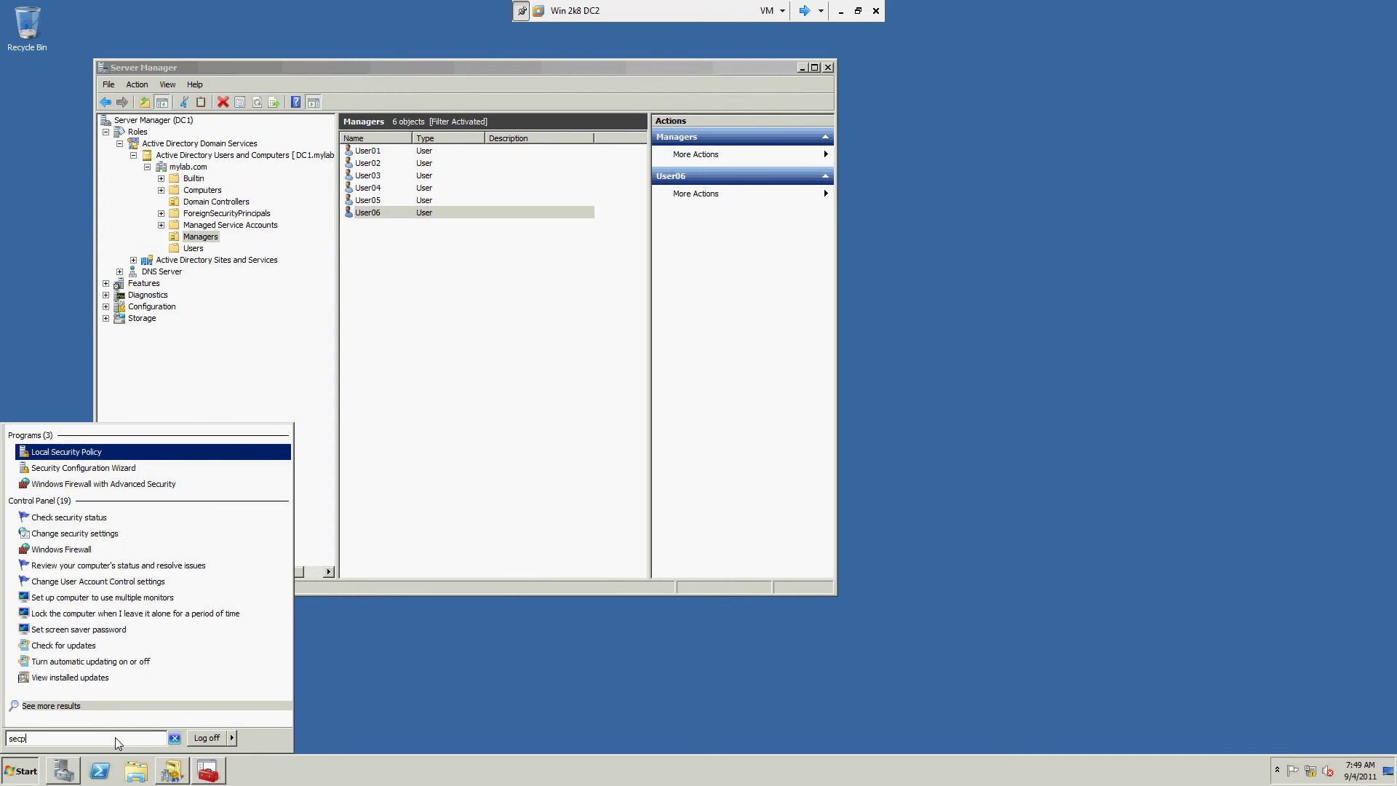
{"action": "type", "text": "ol.msc"}
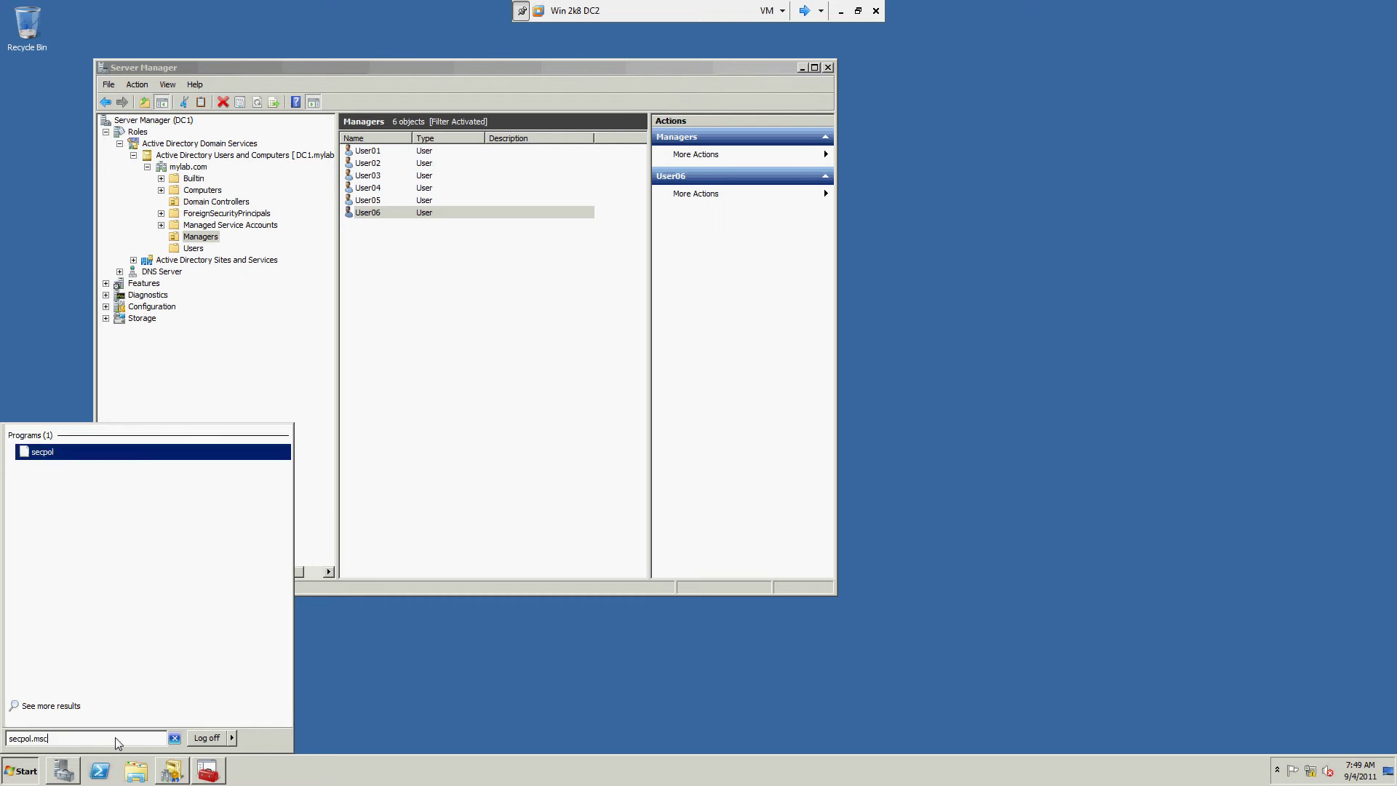
{"action": "key", "text": "Return"}
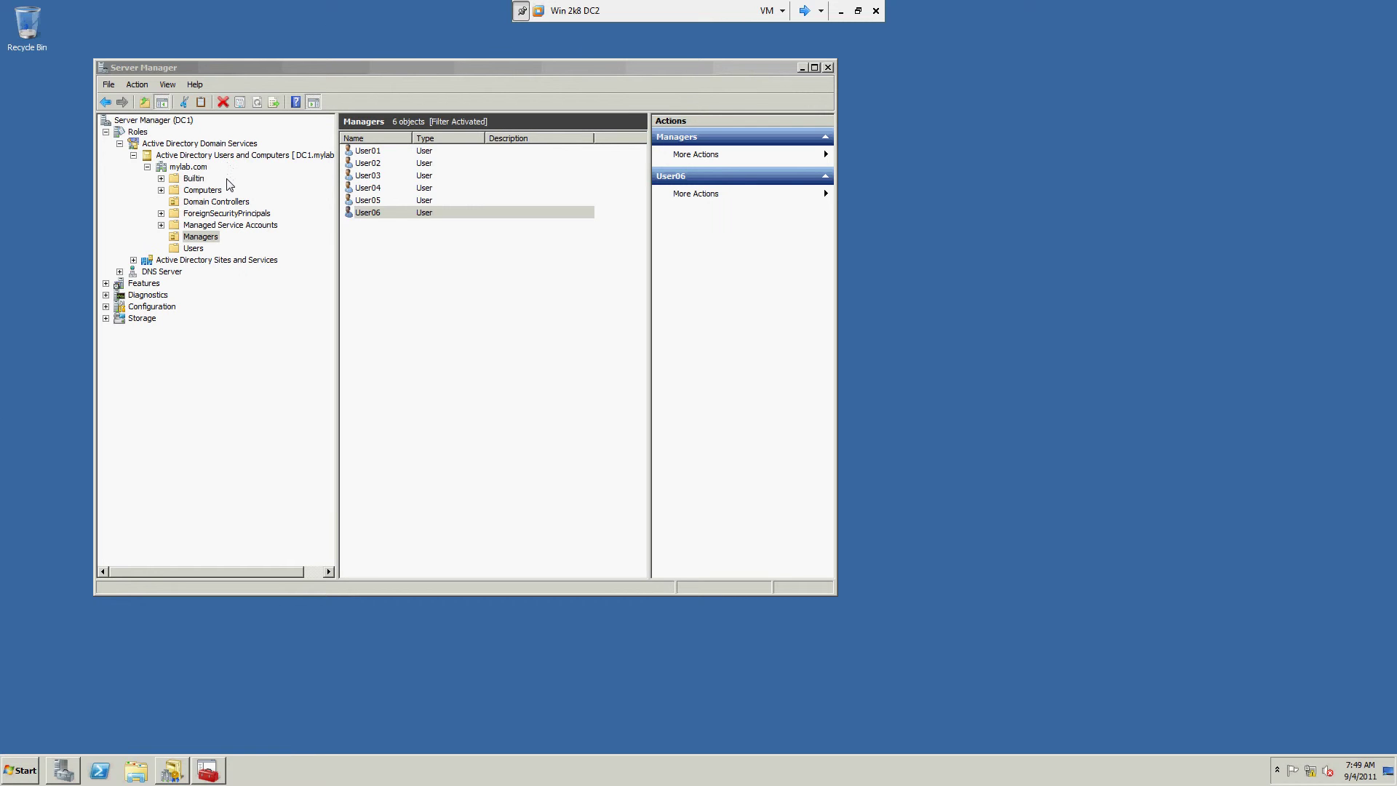
Step: Browse Account Policies > Password Policy, select Minimum password length, then close the console
{"action": "double_click", "coordinate": [62, 75]}
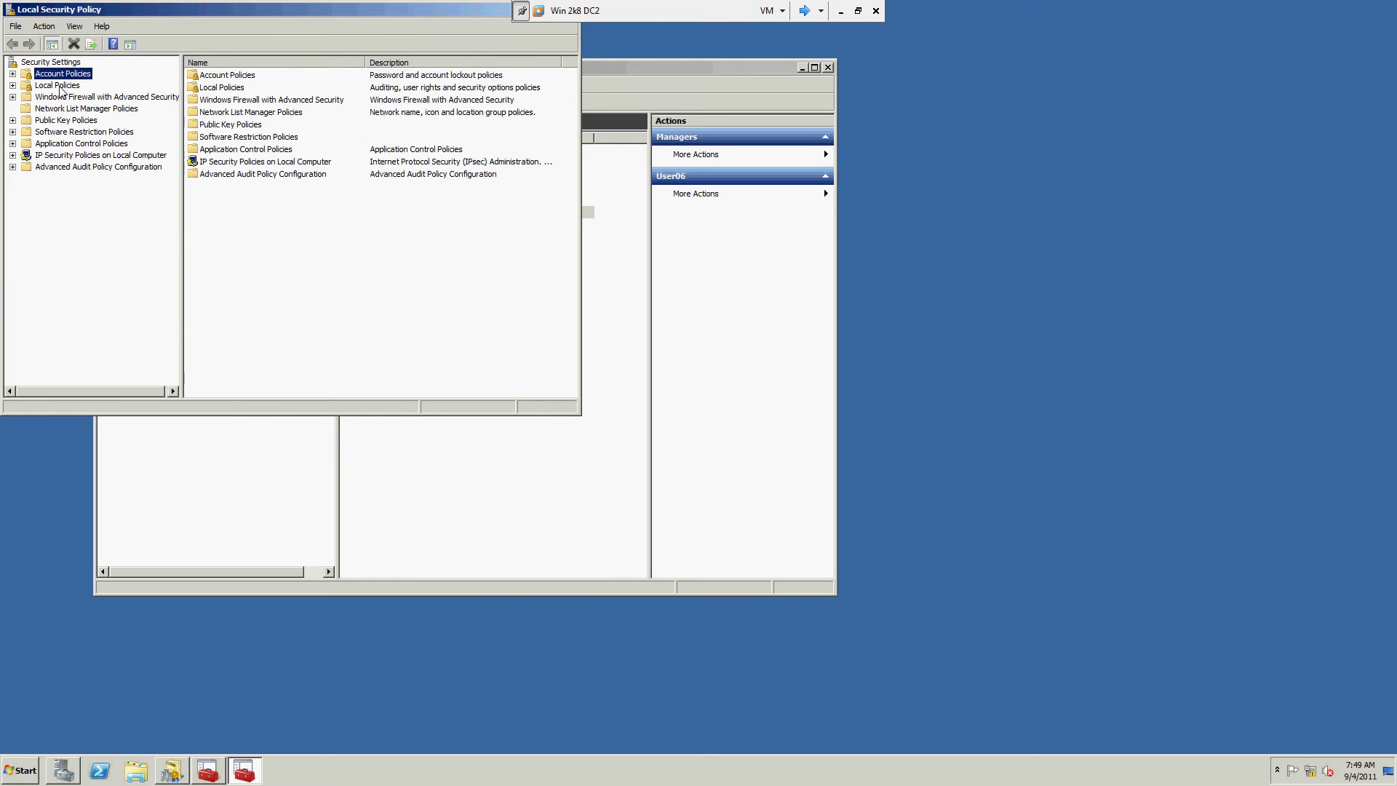
{"action": "left_click", "coordinate": [69, 86]}
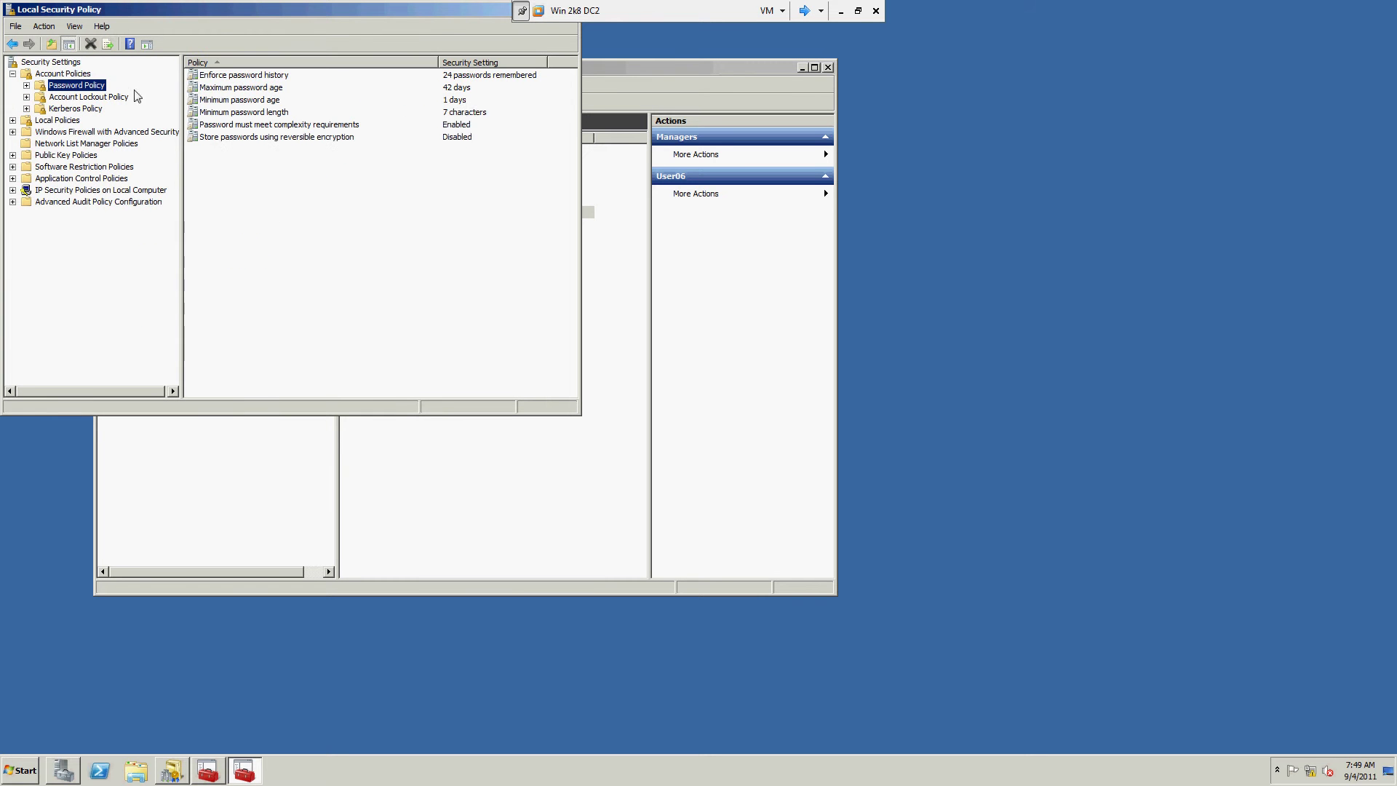
{"action": "left_click", "coordinate": [460, 115]}
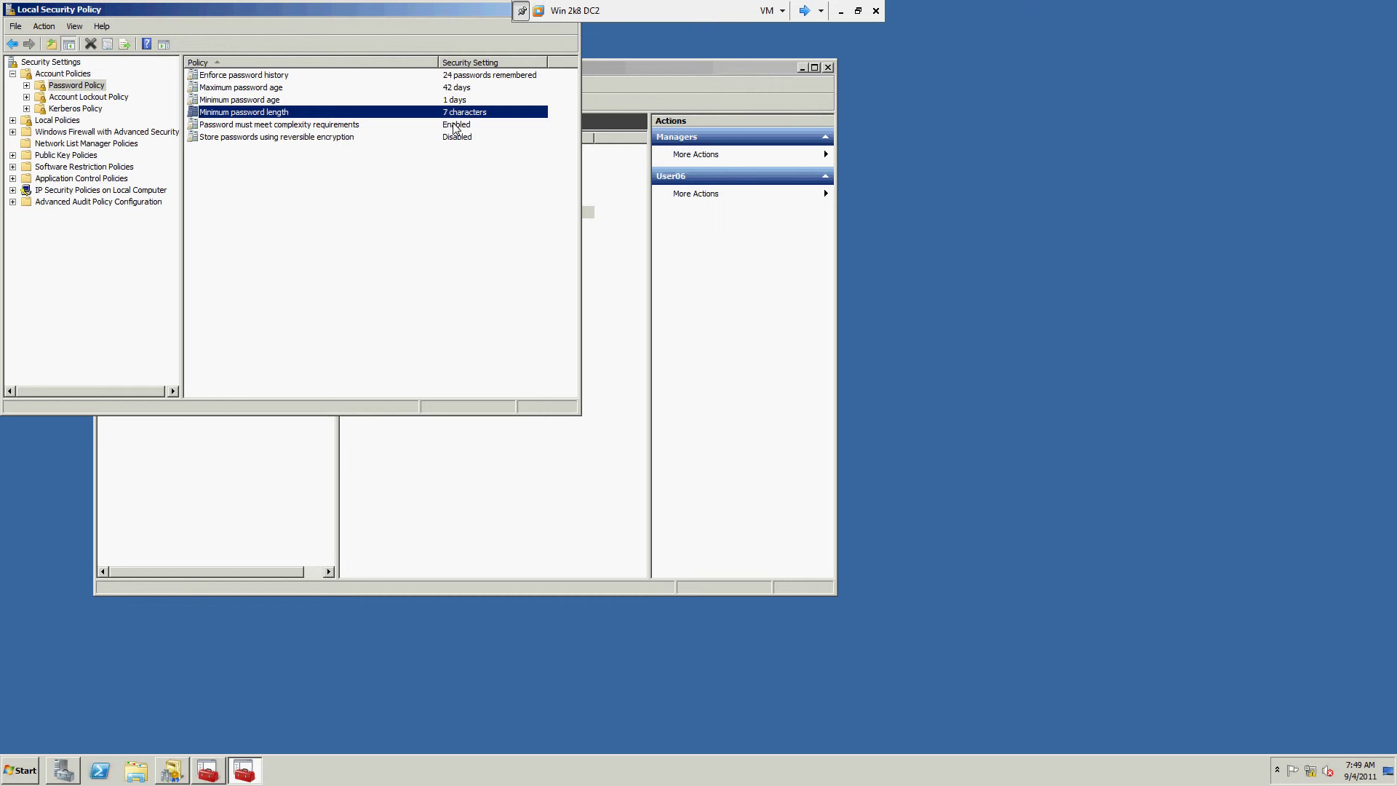
{"action": "left_click_drag", "start_coordinate": [440, 15], "coordinate": [544, 195]}
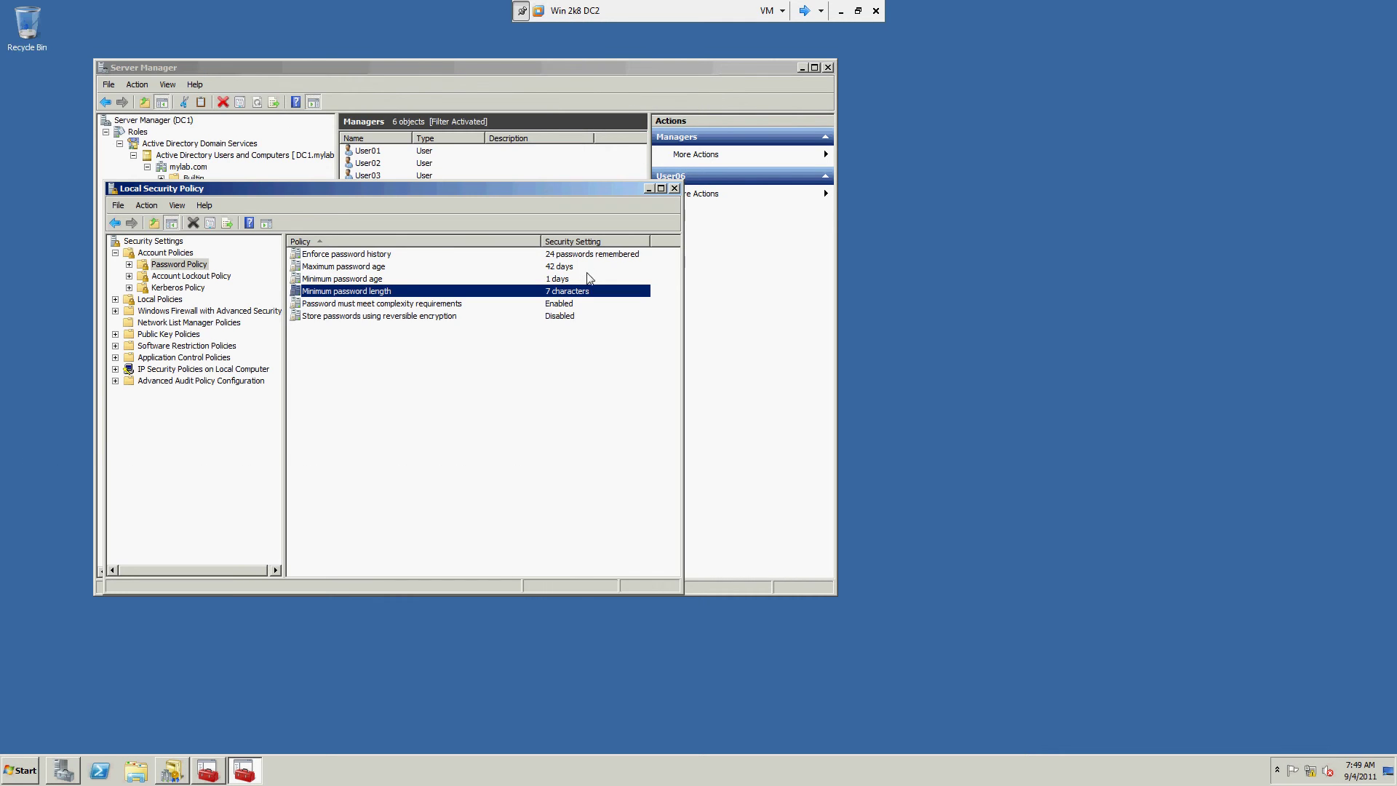
{"action": "left_click", "coordinate": [676, 187]}
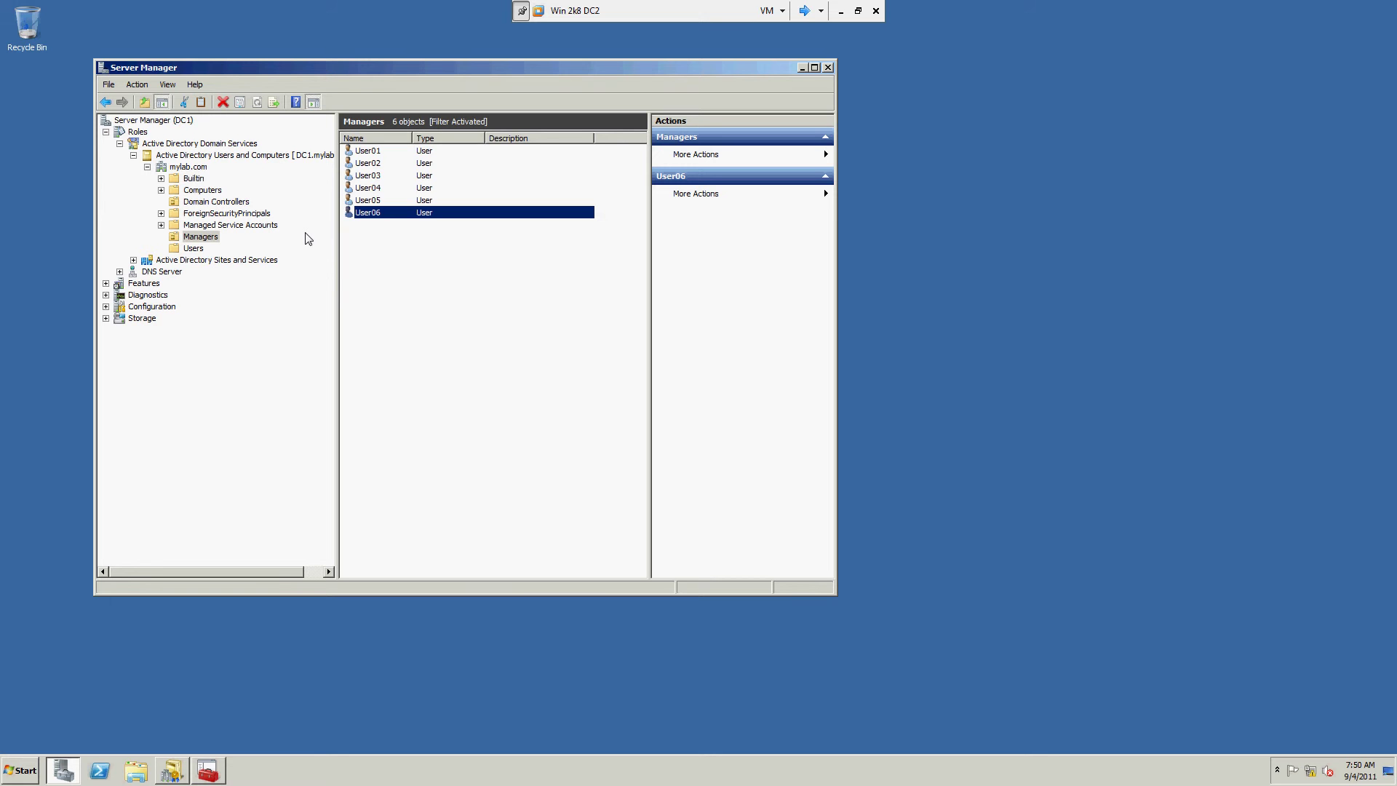
Step: Add an organizational unit named Sales directly under the mylab.com domain
{"action": "left_click", "coordinate": [211, 240]}
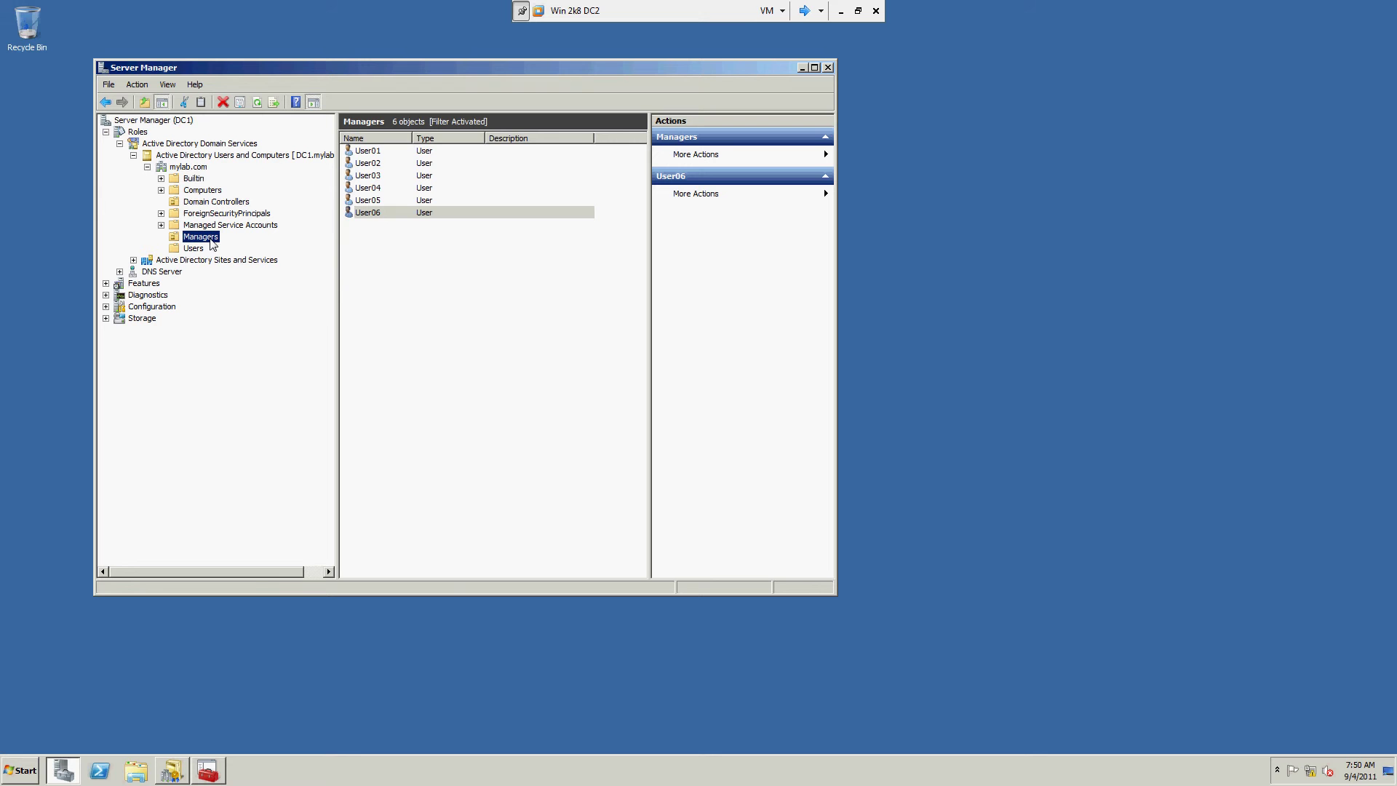
{"action": "left_click", "coordinate": [186, 167]}
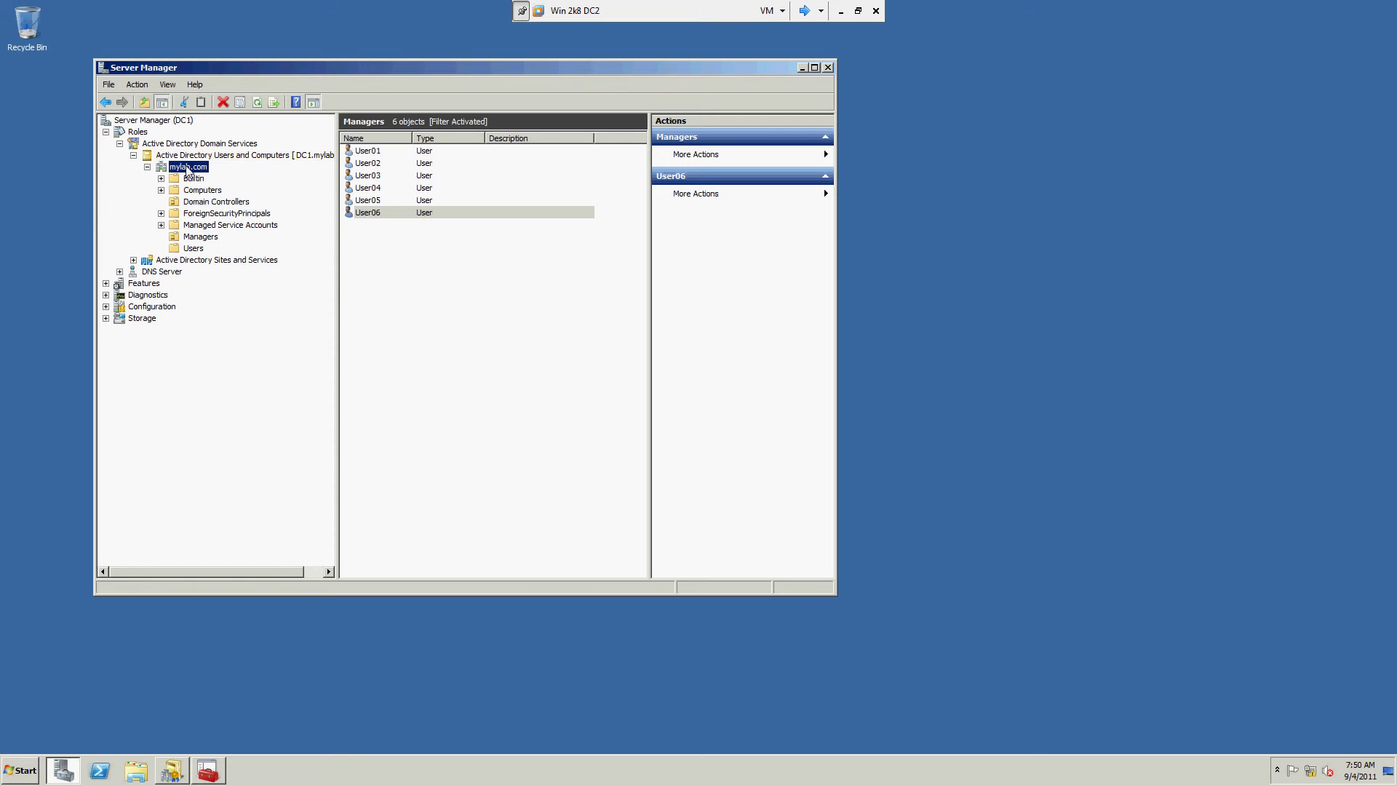
{"action": "right_click", "coordinate": [188, 169]}
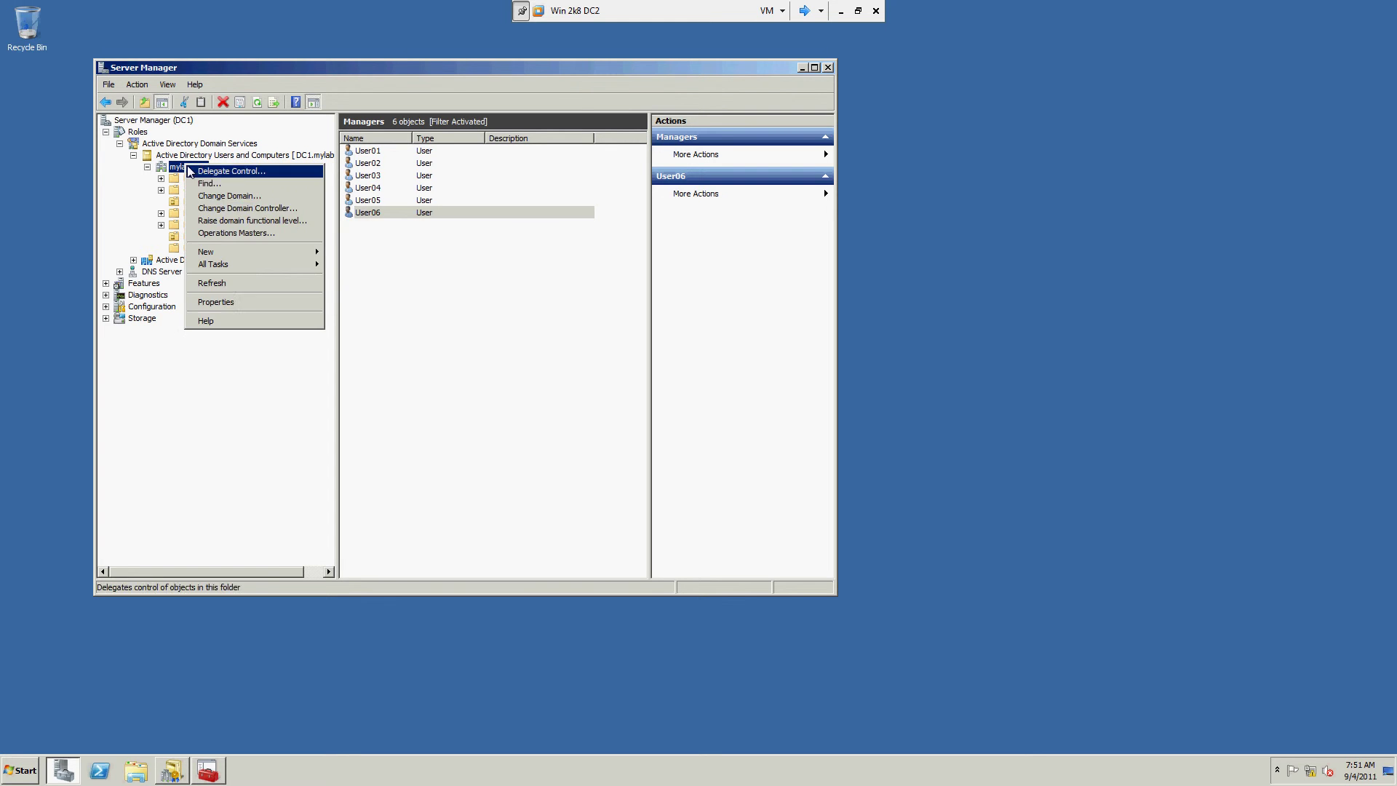
{"action": "mouse_move", "coordinate": [300, 253]}
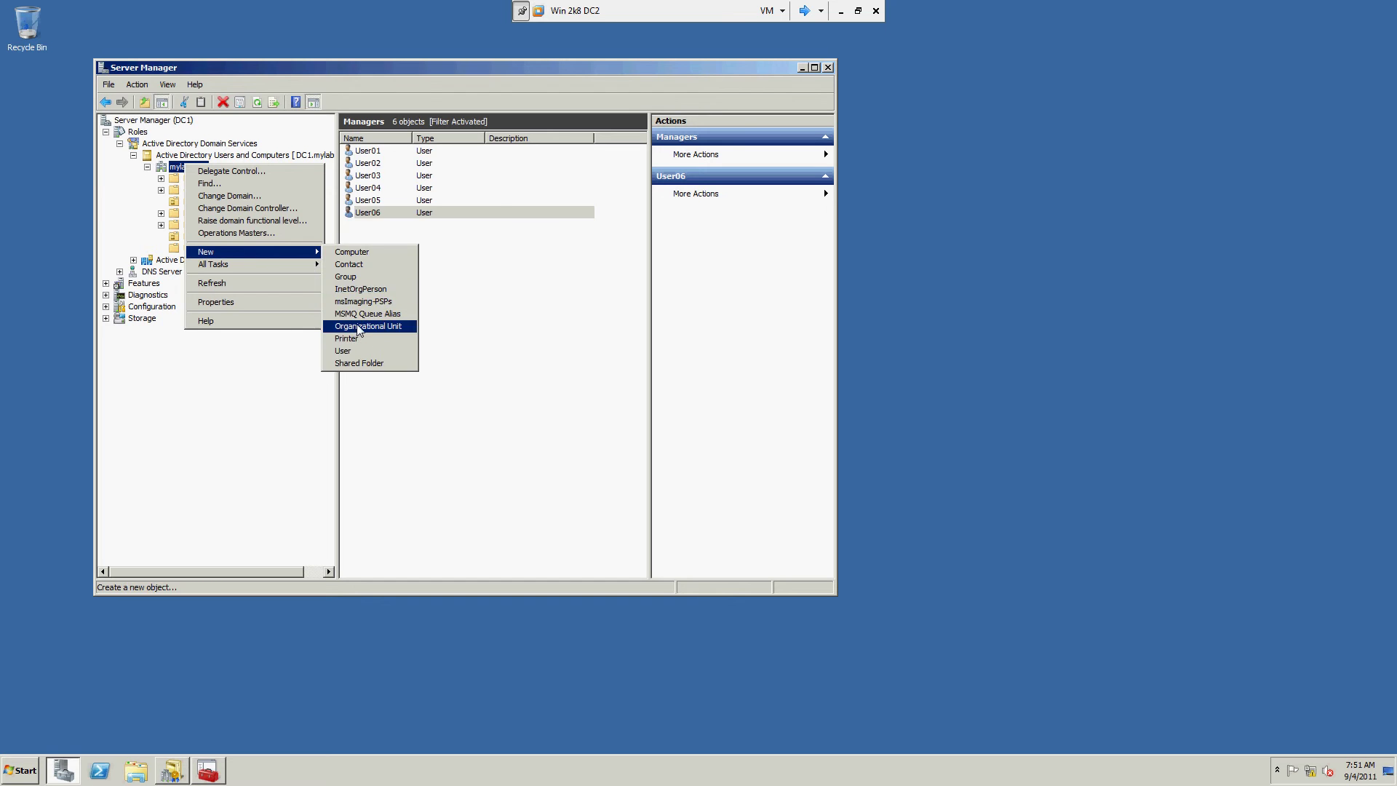
{"action": "left_click", "coordinate": [356, 326]}
{"action": "type", "text": "Sales"}
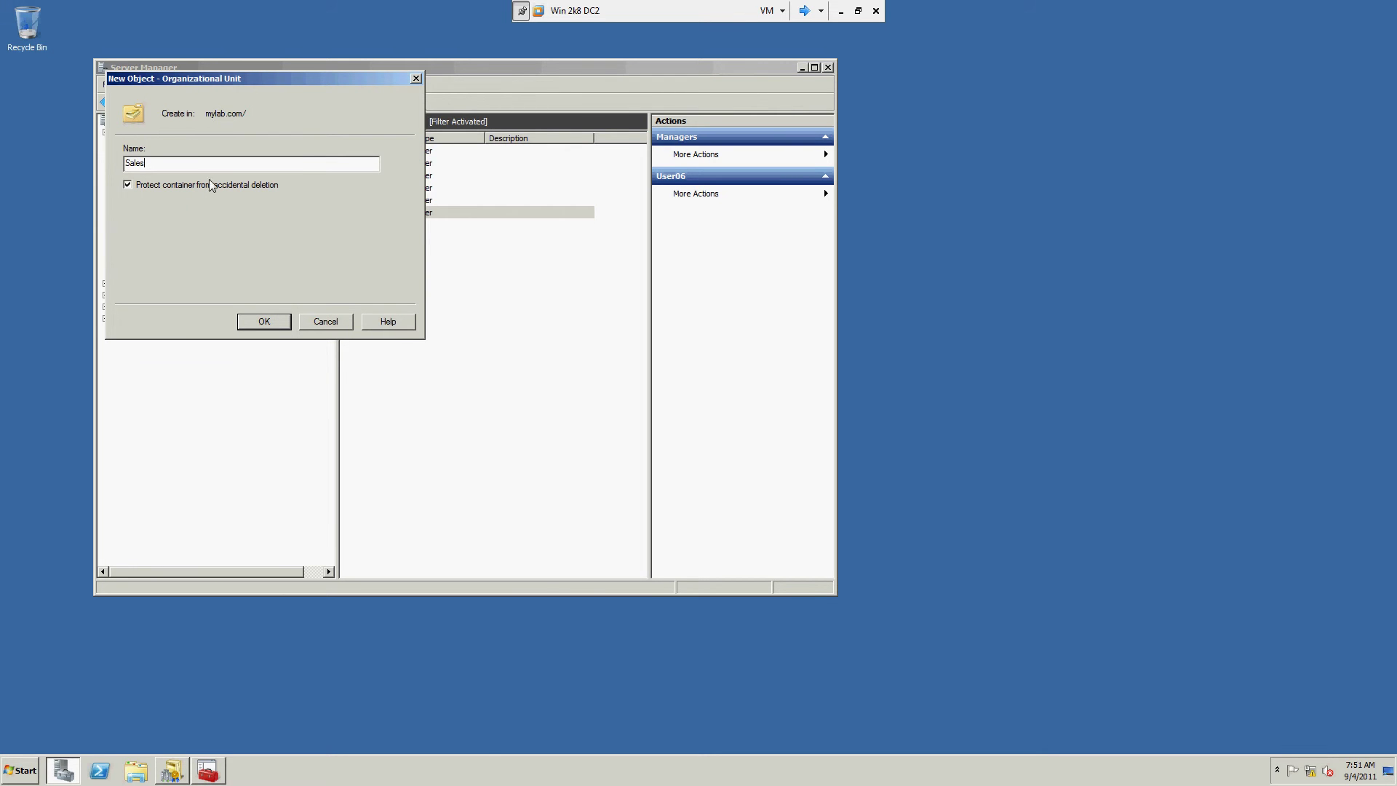
{"action": "left_click", "coordinate": [258, 322]}
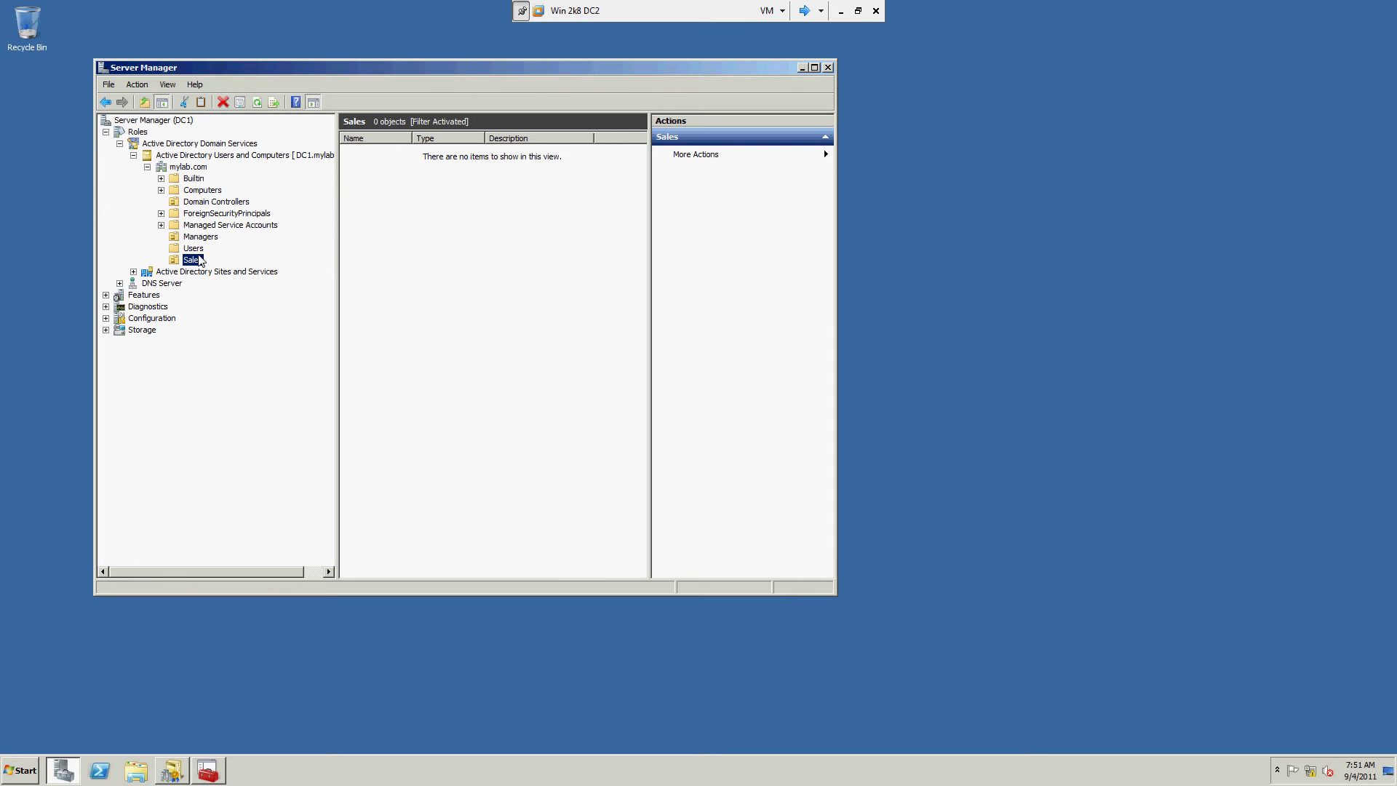
Step: Start a new user u1 in the Sales OU and fill in its name and logon fields
{"action": "right_click", "coordinate": [197, 261]}
{"action": "mouse_move", "coordinate": [238, 313]}
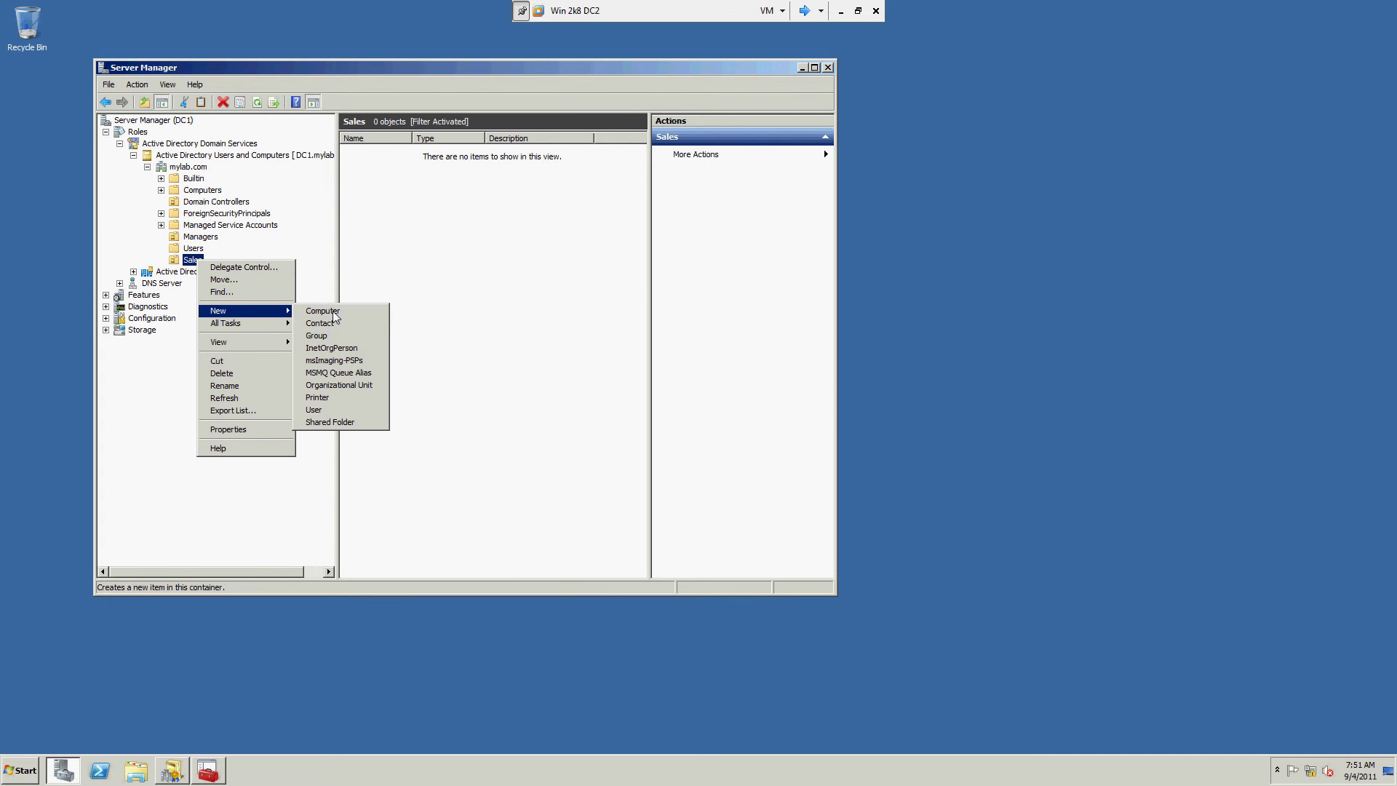
{"action": "left_click", "coordinate": [353, 413]}
{"action": "type", "text": "u"}
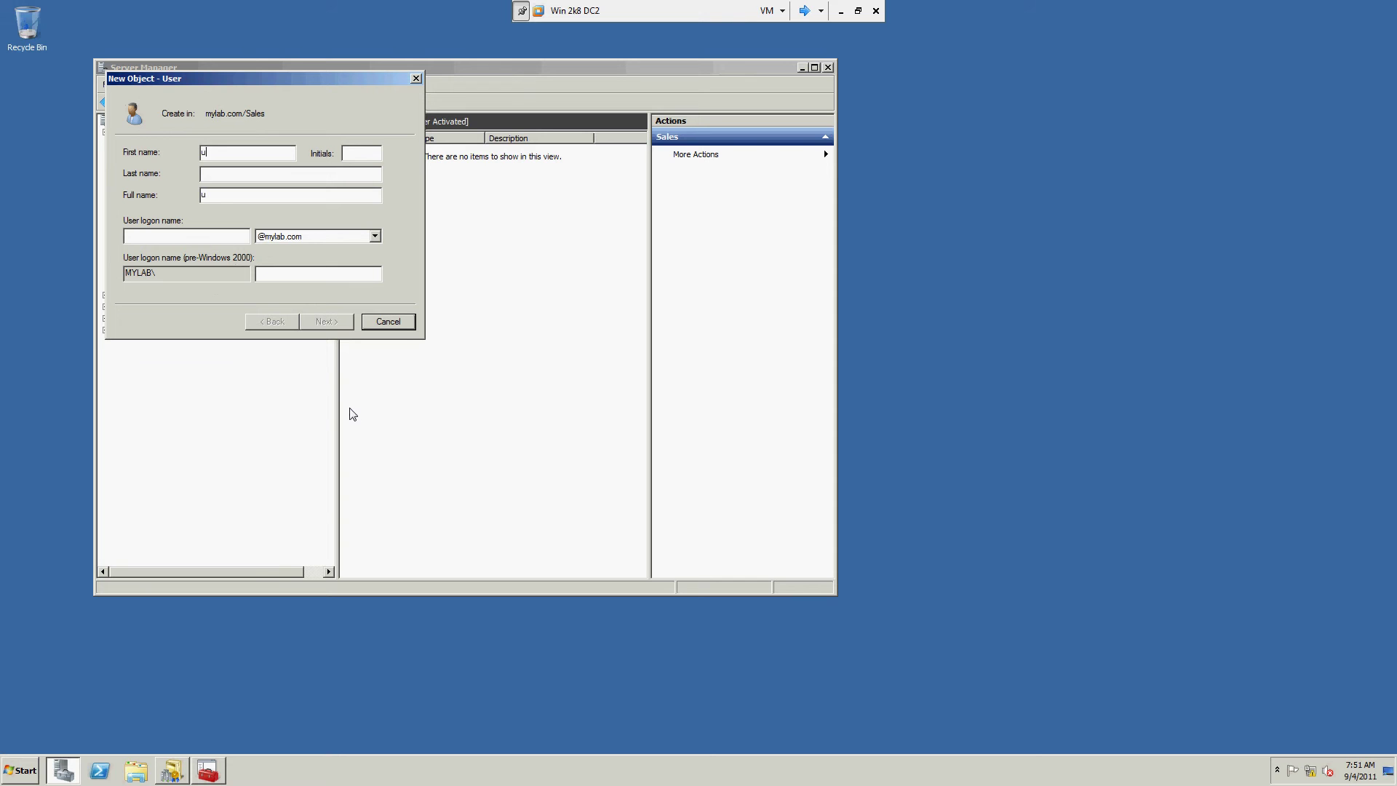
{"action": "type", "text": "1"}
{"action": "key", "text": "Tab"}
{"action": "key", "text": "Tab"}
{"action": "type", "text": "u"}
{"action": "key", "text": "BackSpace"}
{"action": "type", "text": "u1"}
{"action": "key", "text": "Return"}
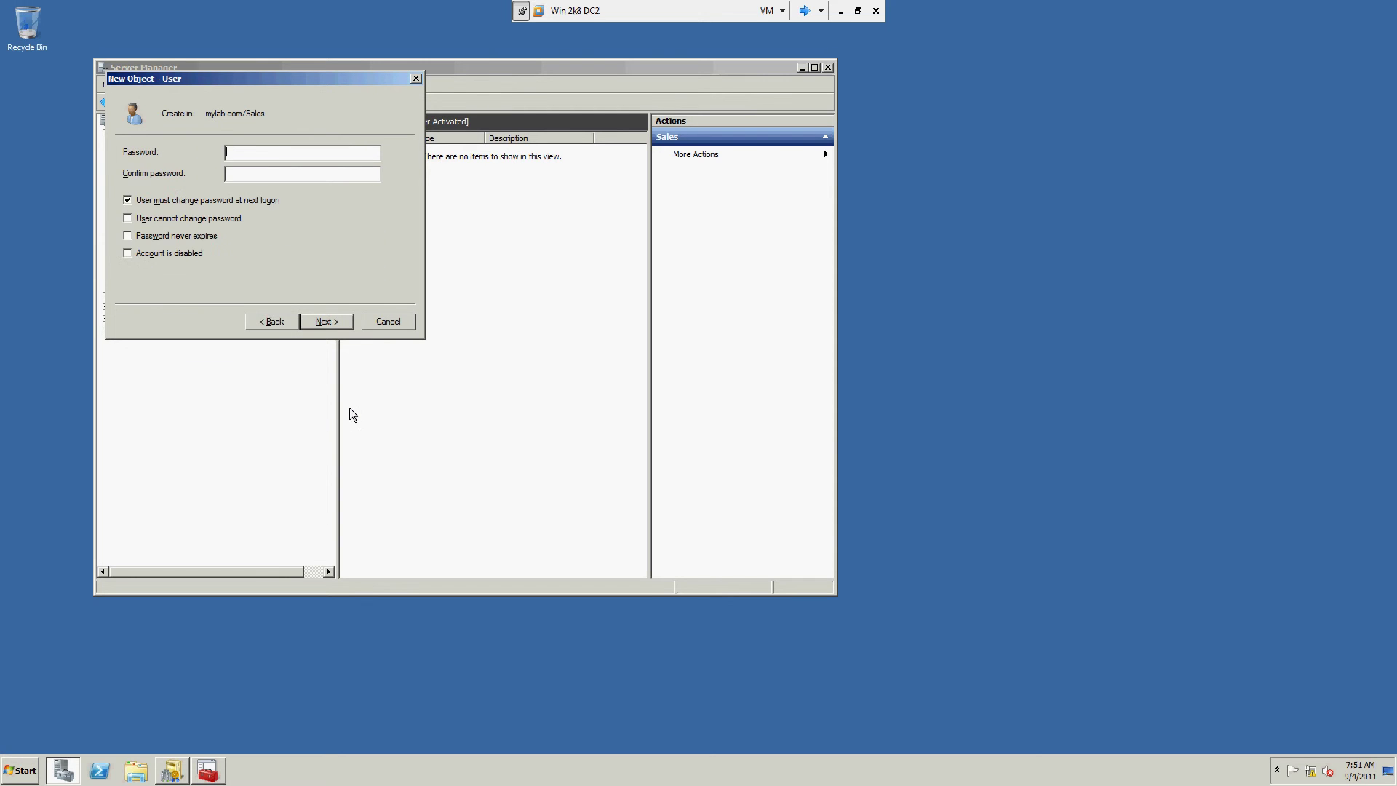
Step: Enter the account password, set user-cannot-change and password-never-expires, and finish the wizard
{"action": "type", "text": "PassPass123"}
{"action": "key", "text": "Tab"}
{"action": "key", "text": "space"}
{"action": "key", "text": "Tab"}
{"action": "key", "text": "space"}
{"action": "key", "text": "Tab"}
{"action": "key", "text": "space"}
{"action": "key", "text": "Return"}
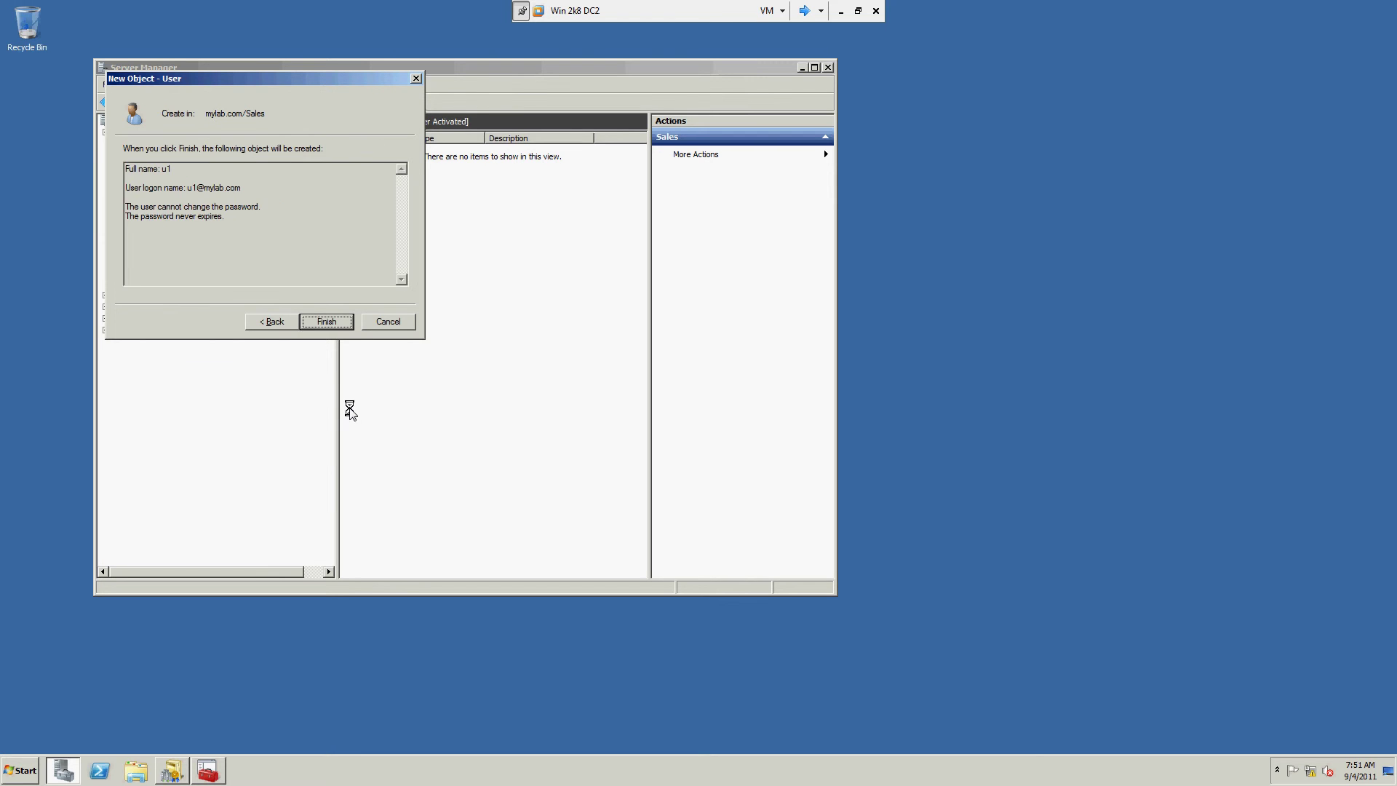
{"action": "key", "text": "Return"}
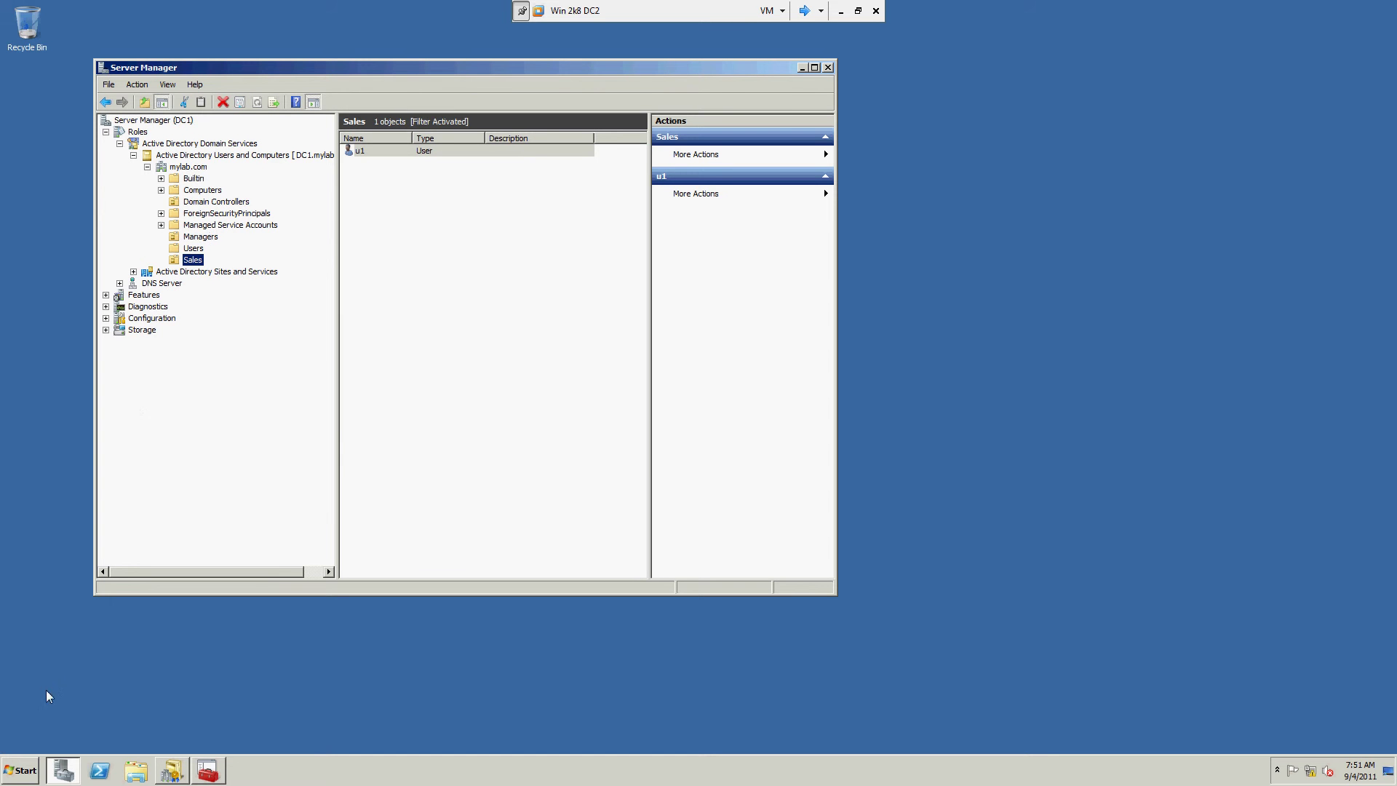
Step: Close the Services window and launch the Local Security Policy console with secpol.msc
{"action": "left_click", "coordinate": [208, 770]}
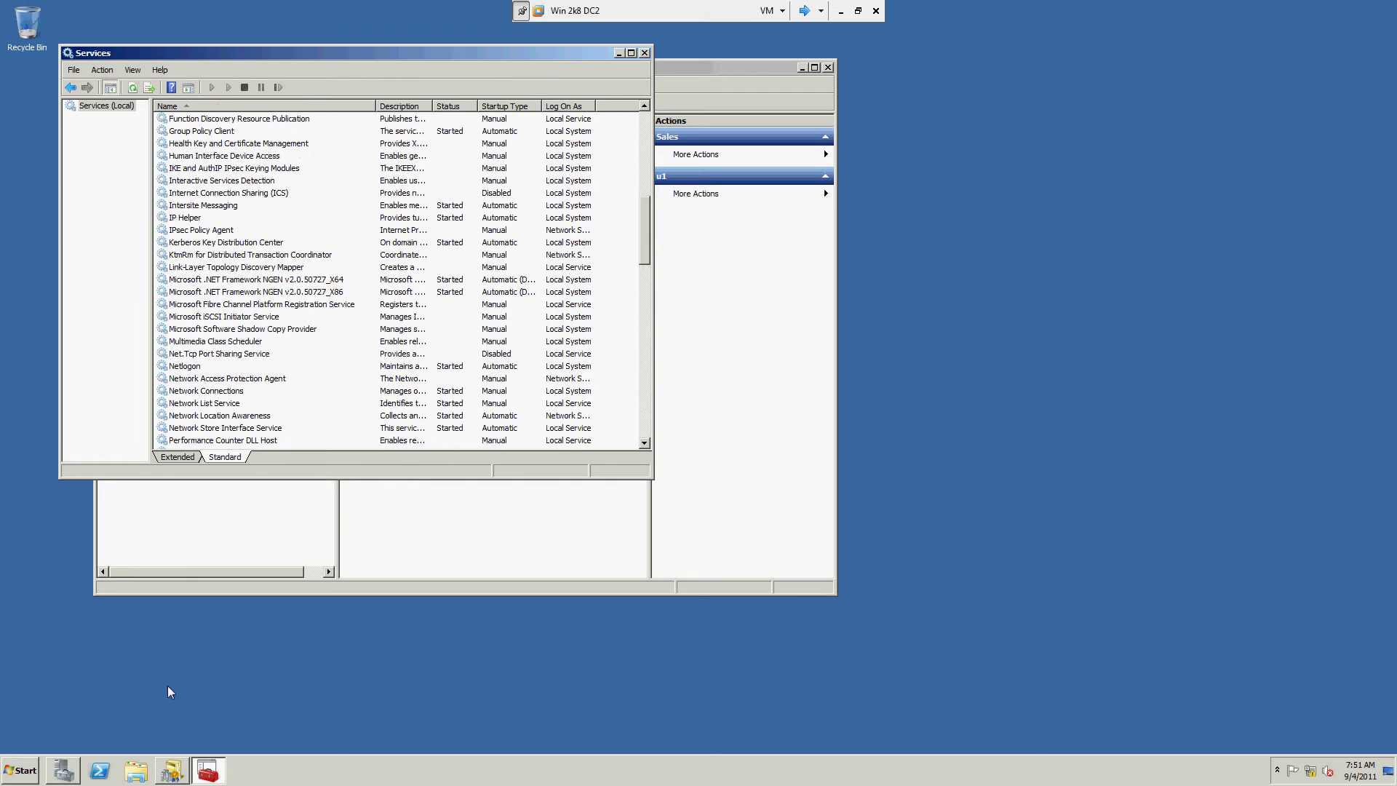
{"action": "left_click", "coordinate": [645, 53]}
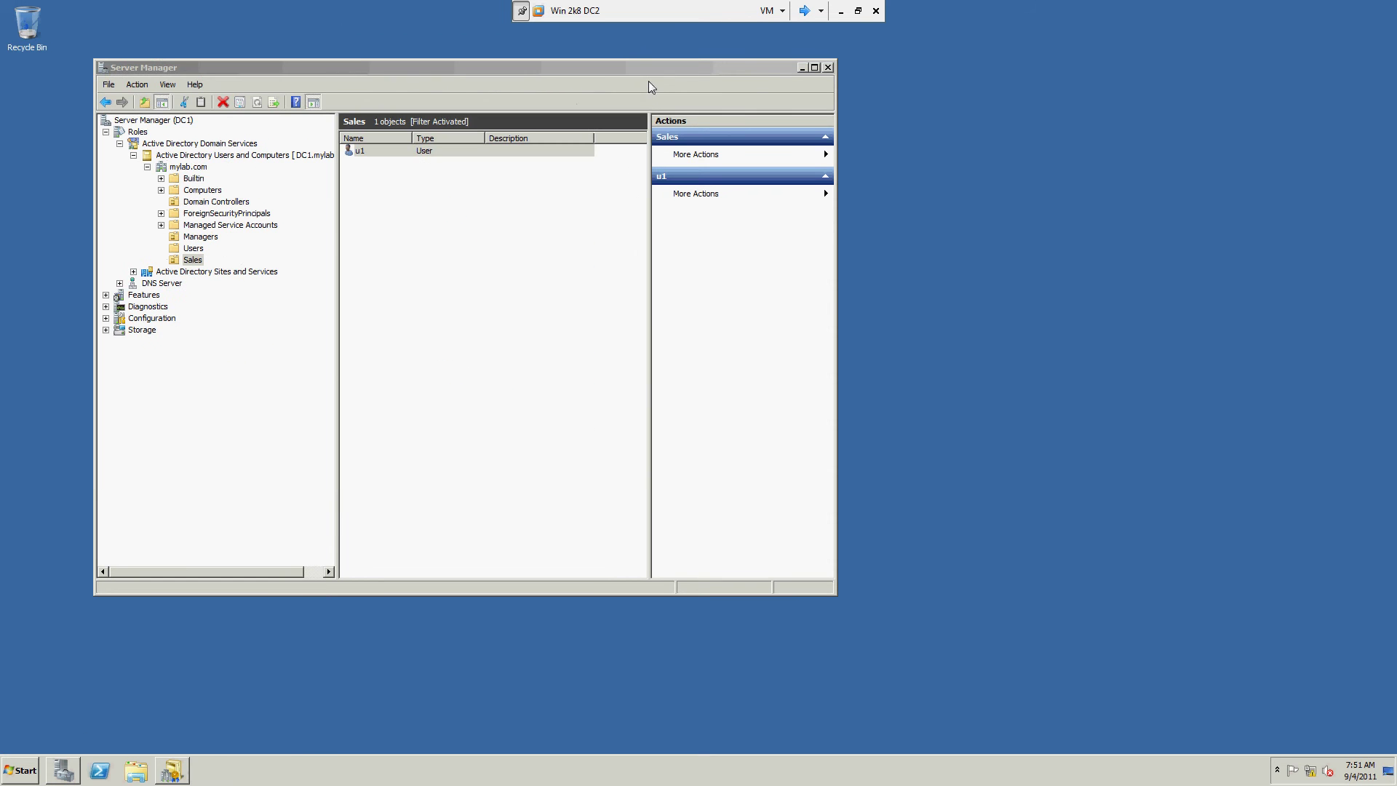
{"action": "key", "text": "super+r"}
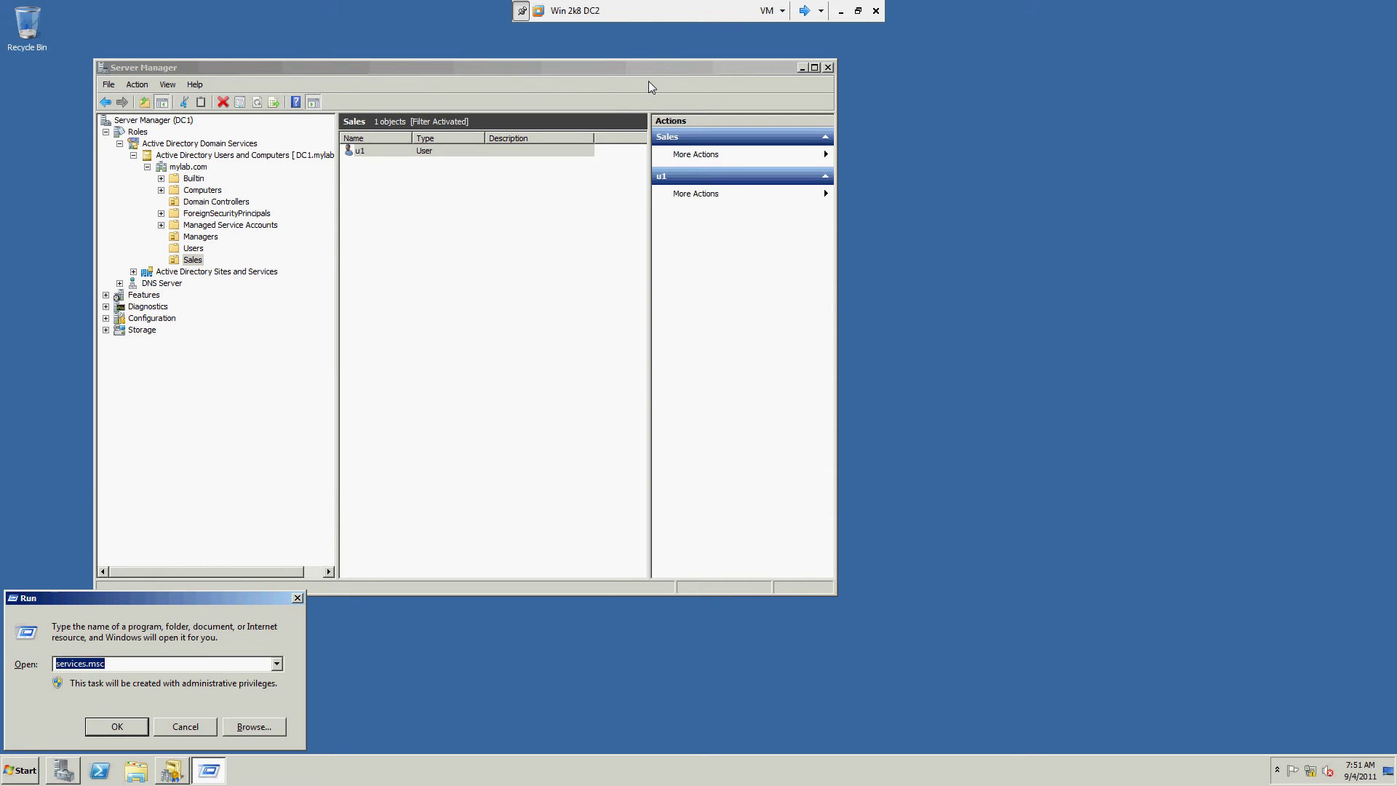
{"action": "type", "text": "secpol.msc"}
{"action": "key", "text": "Return"}
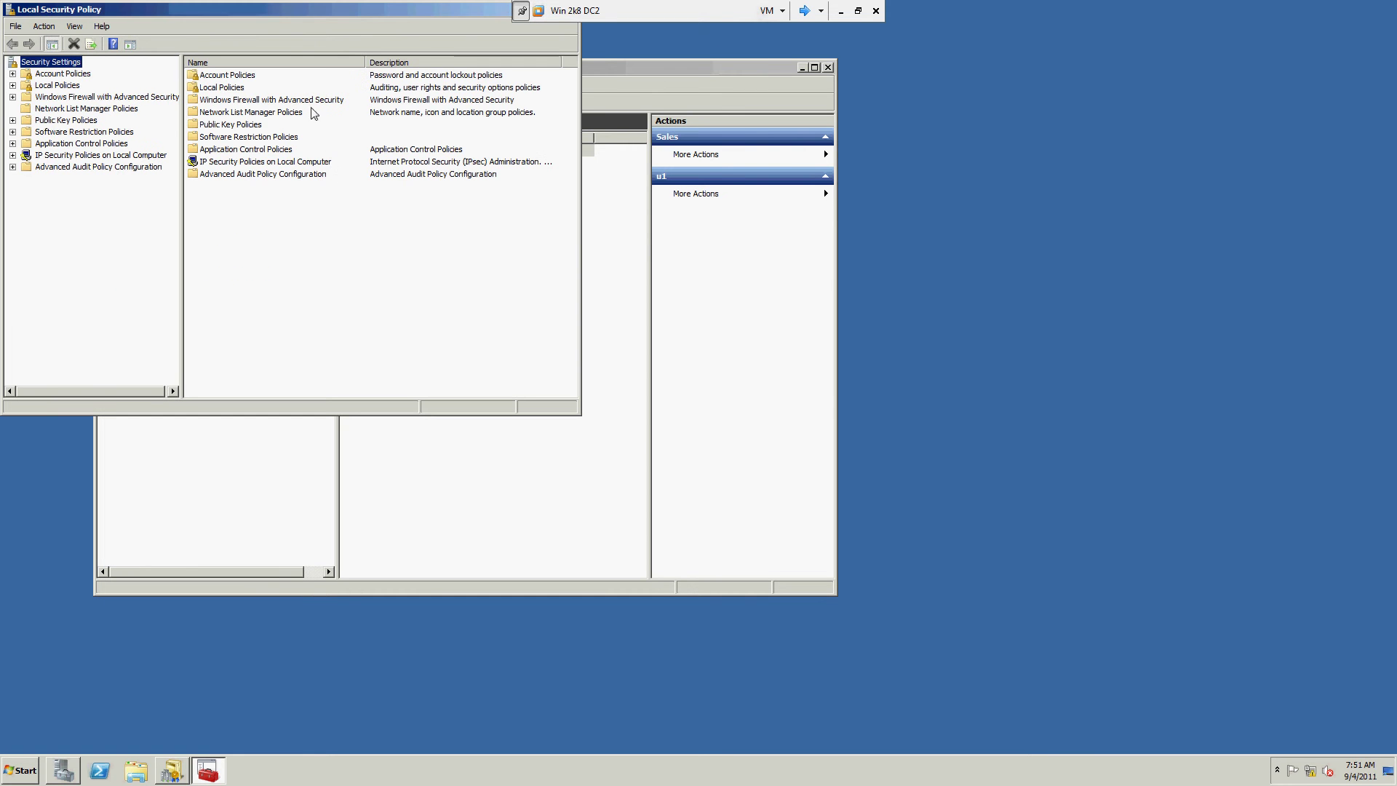
Step: Review the Minimum password length under Account Policies > Password Policy, then close the console
{"action": "double_click", "coordinate": [63, 74]}
{"action": "left_click", "coordinate": [76, 86]}
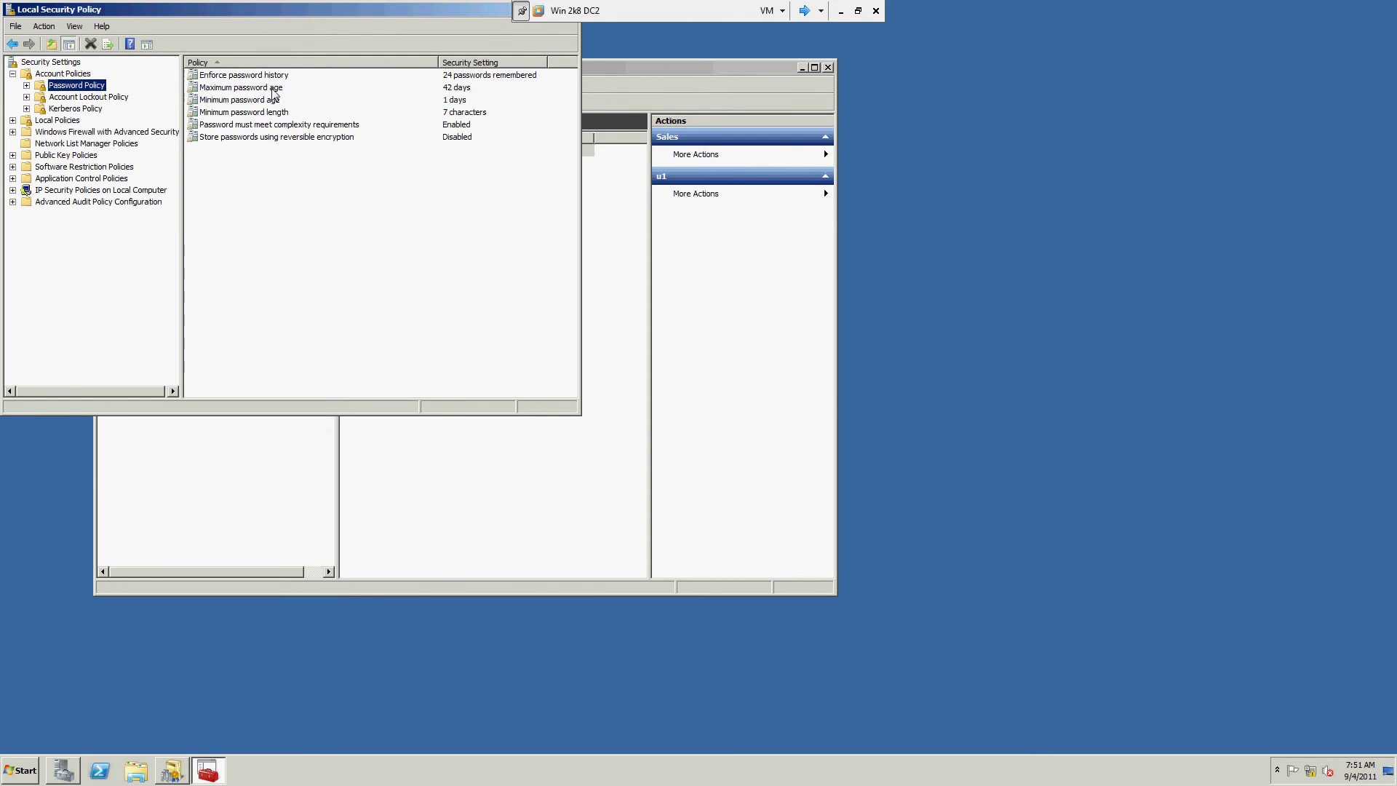
{"action": "left_click", "coordinate": [455, 112]}
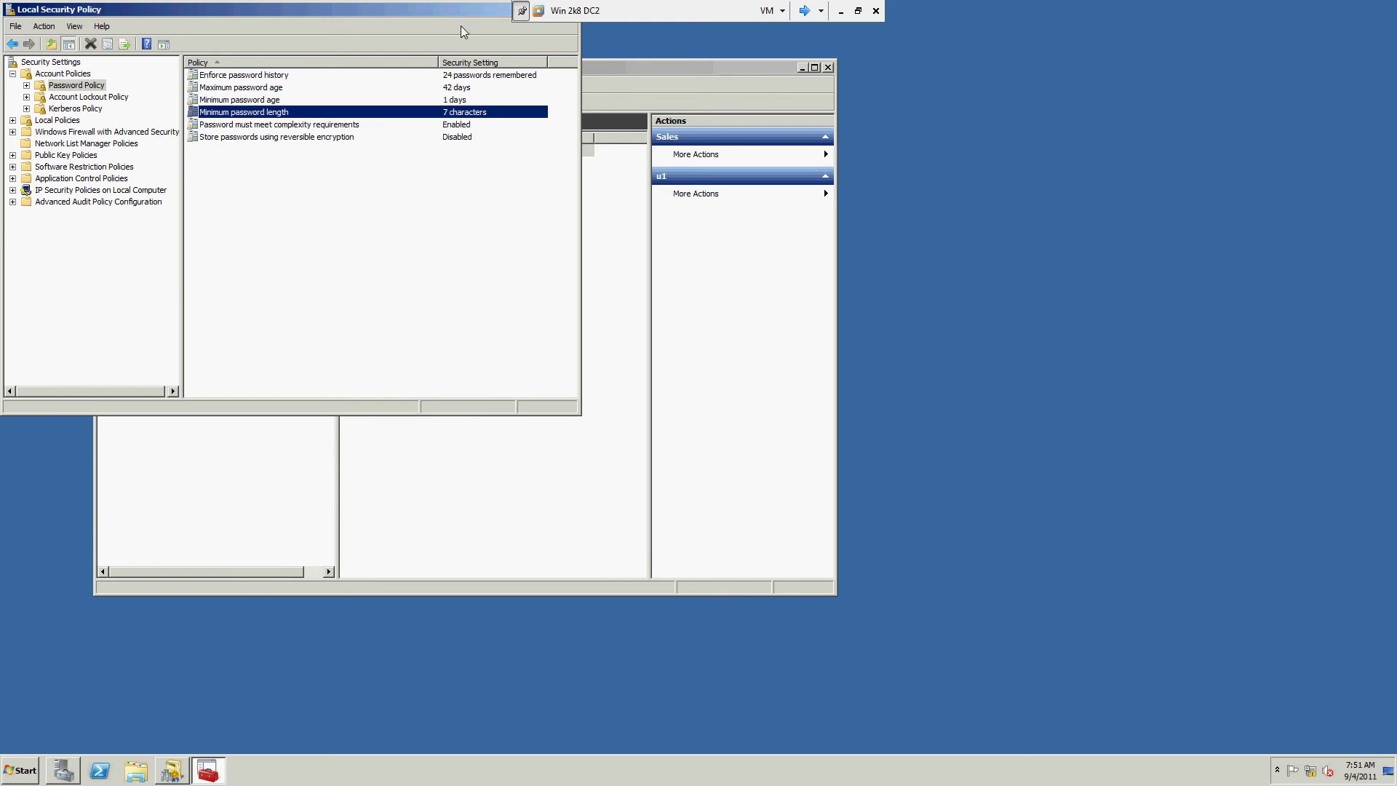
{"action": "left_click_drag", "start_coordinate": [459, 15], "coordinate": [520, 139]}
{"action": "left_click", "coordinate": [633, 133]}
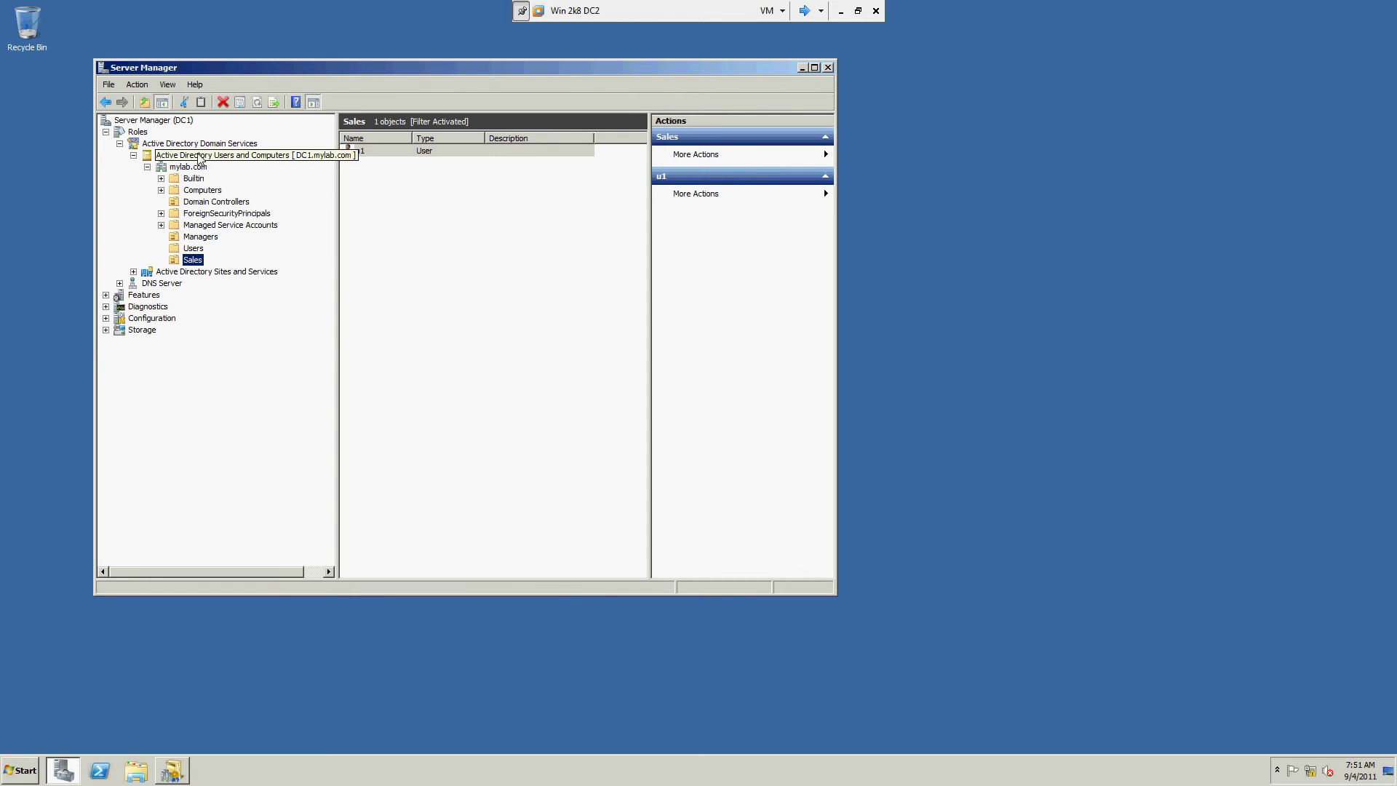
Step: Select the mylab.com domain, dismiss its context menu, and select the Active Directory Domain Services node
{"action": "left_click", "coordinate": [198, 168]}
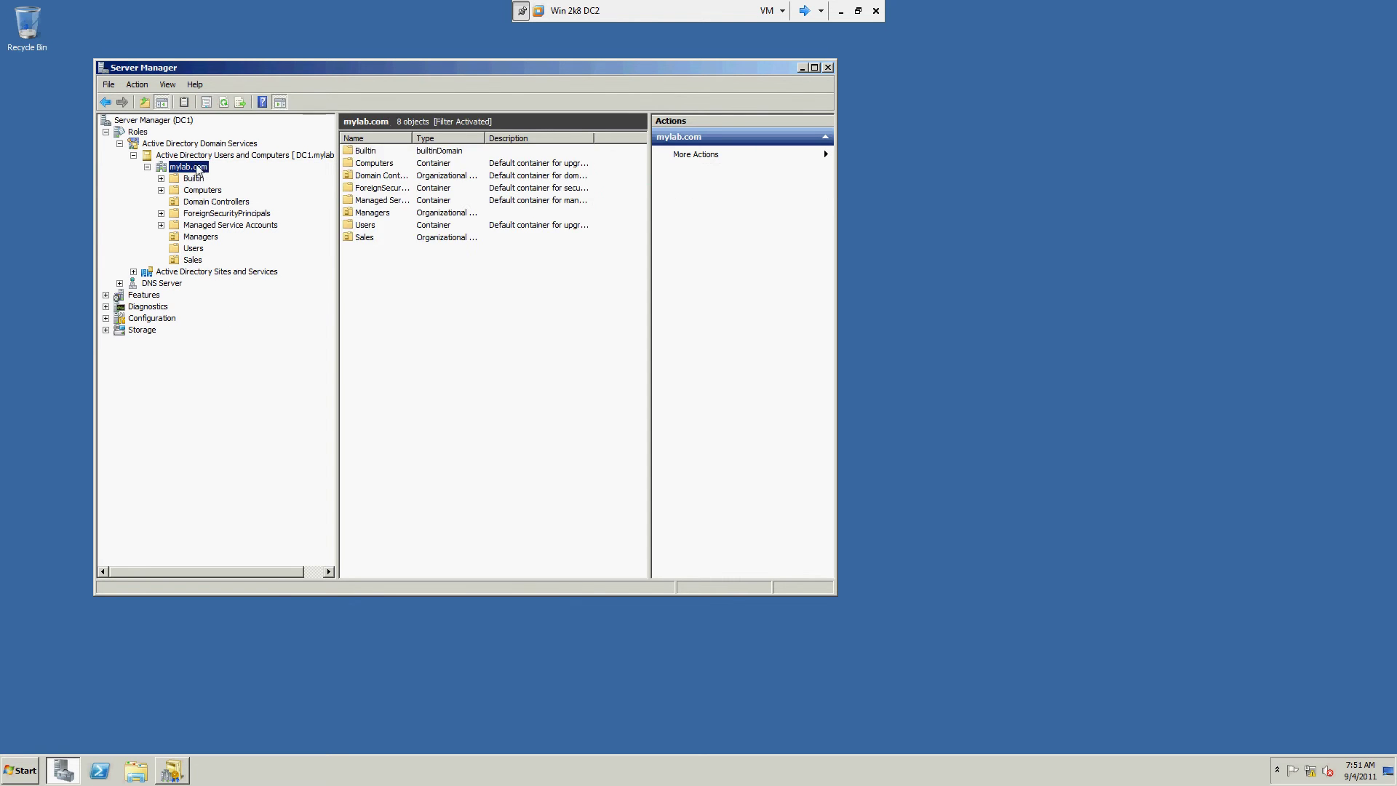
{"action": "right_click", "coordinate": [197, 168]}
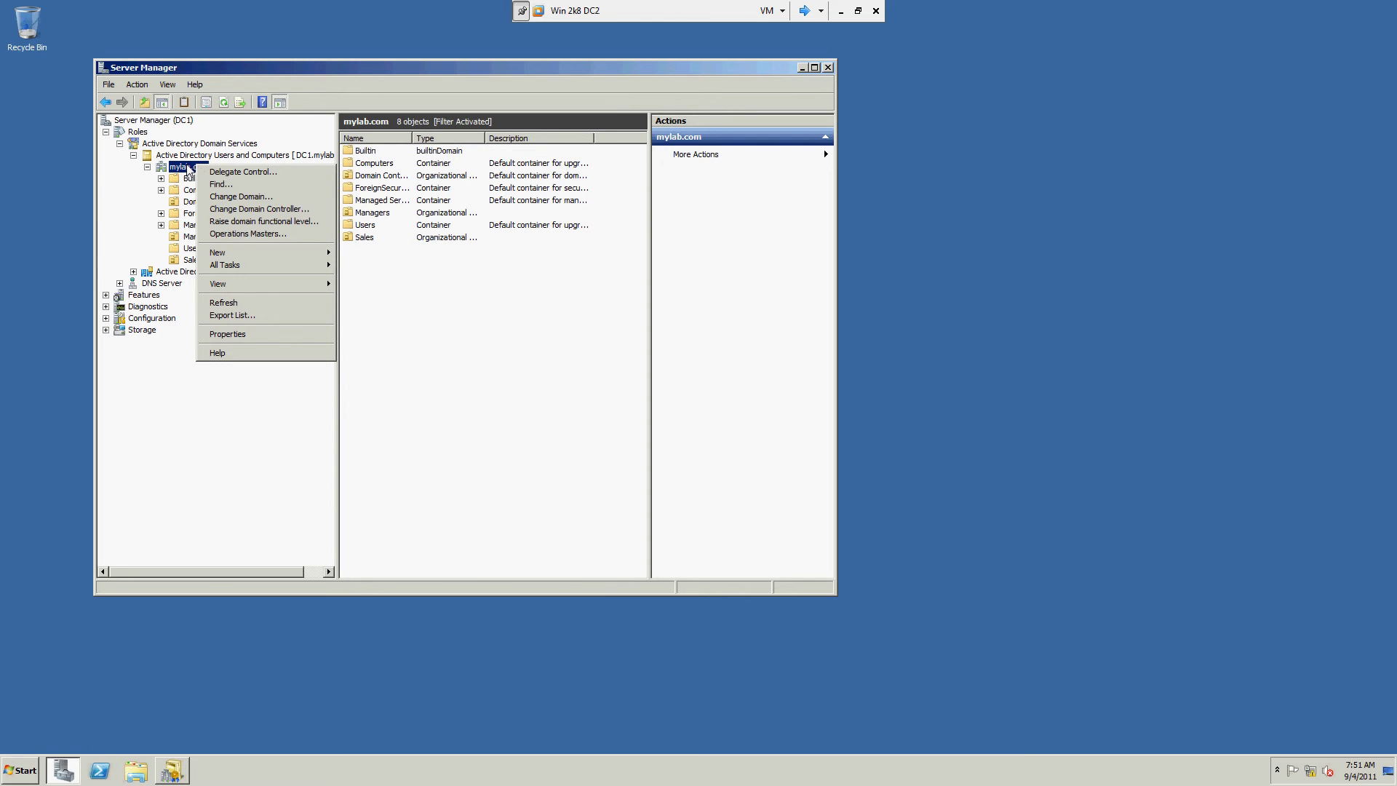
{"action": "left_click", "coordinate": [125, 250]}
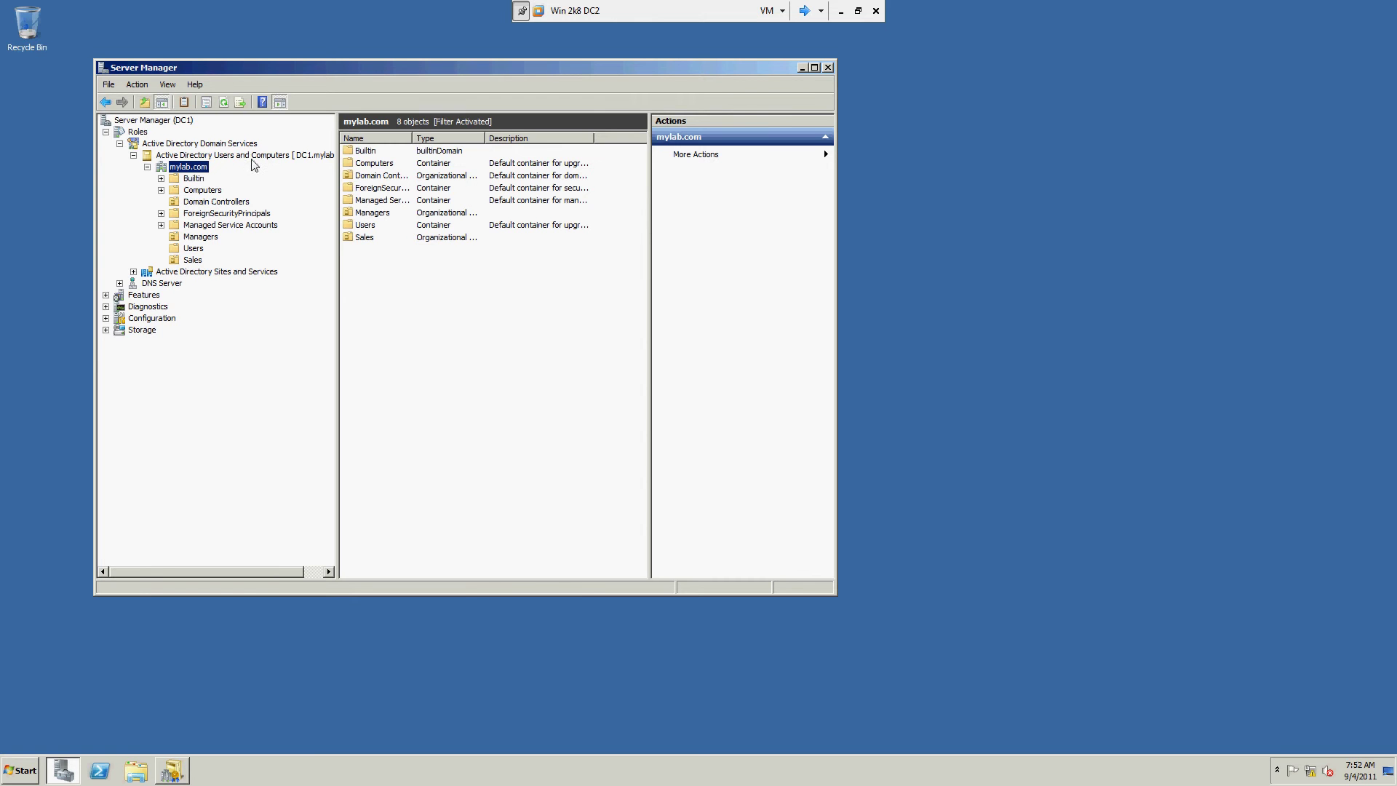
{"action": "left_click", "coordinate": [208, 146]}
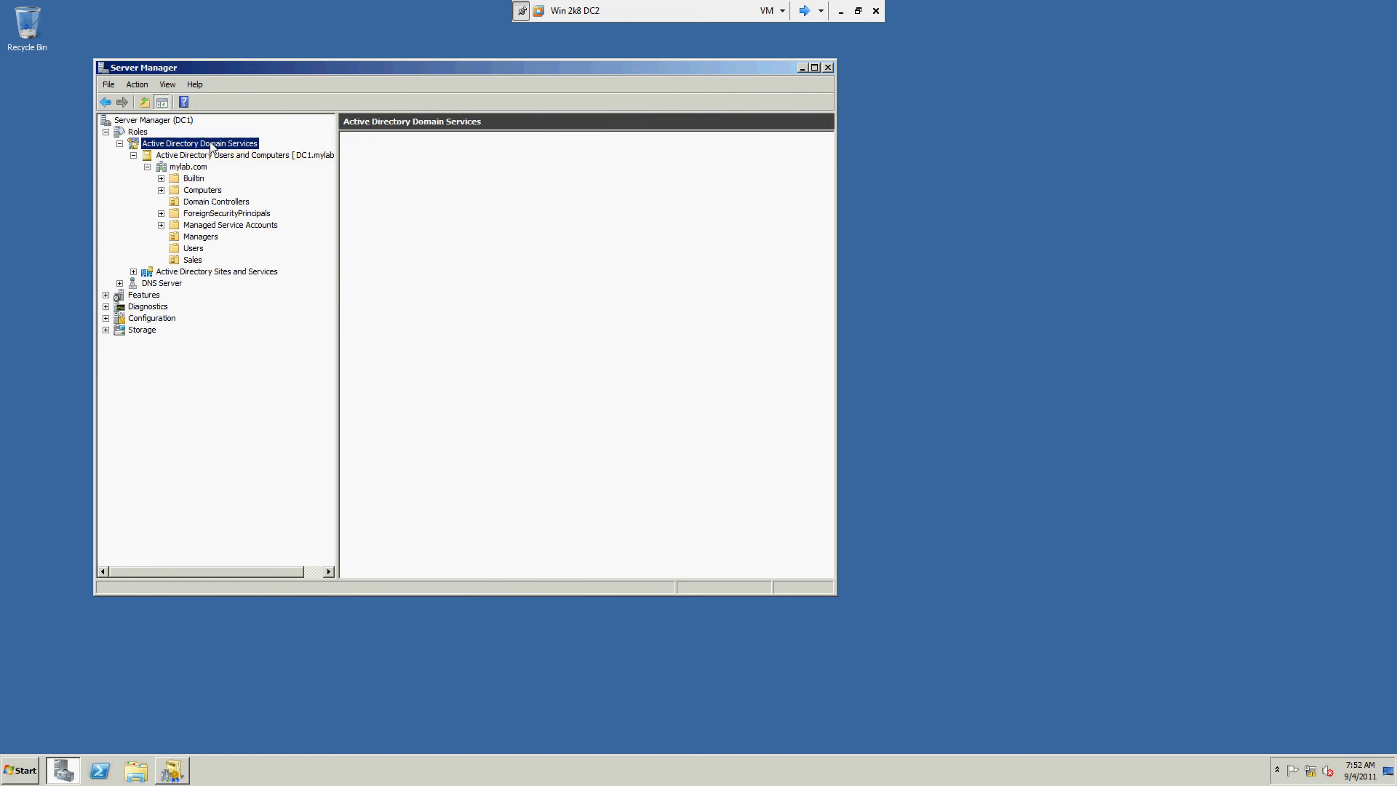
Step: Raise the mylab.com domain functional level to Windows Server 2008 and acknowledge the success
{"action": "left_click", "coordinate": [198, 166]}
{"action": "right_click", "coordinate": [198, 167]}
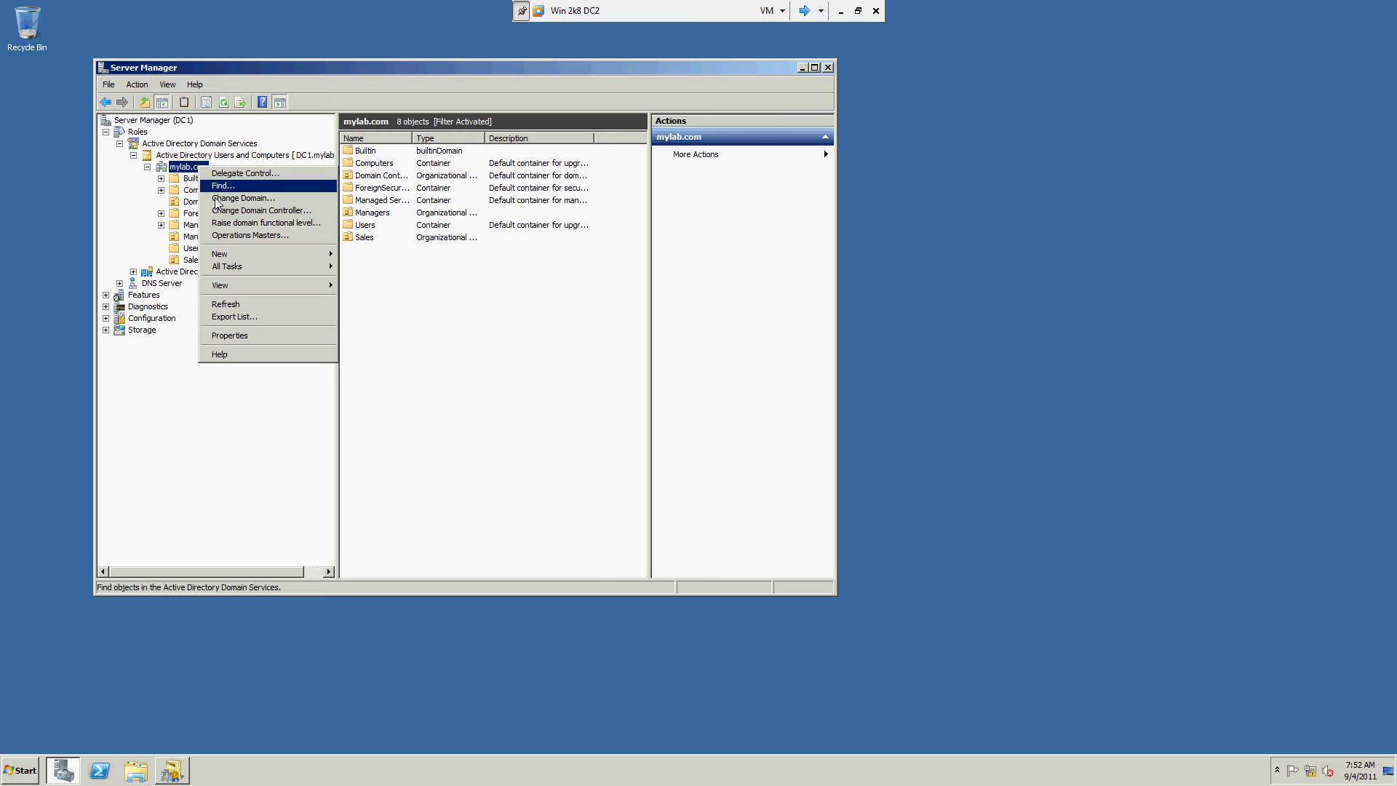
{"action": "left_click", "coordinate": [242, 223]}
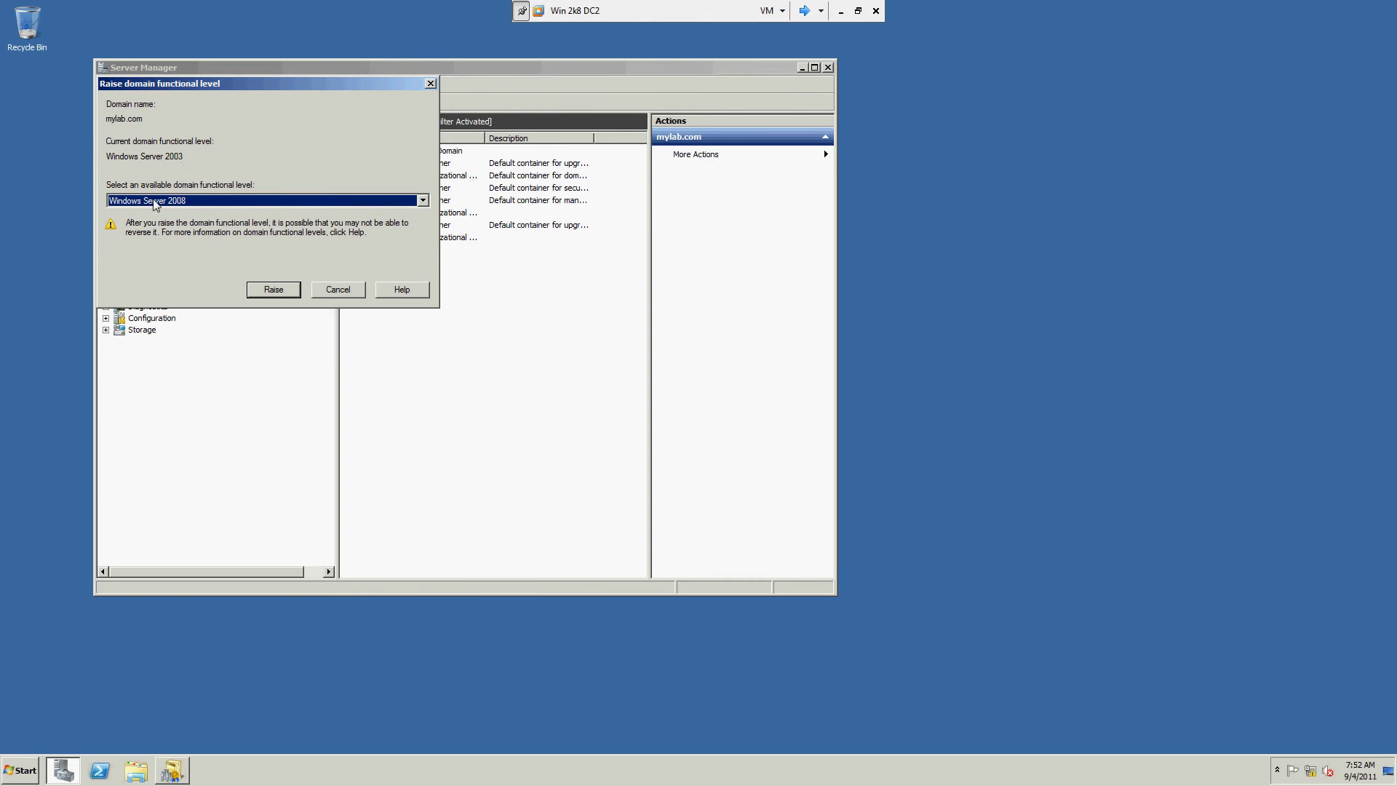
{"action": "left_click", "coordinate": [297, 291]}
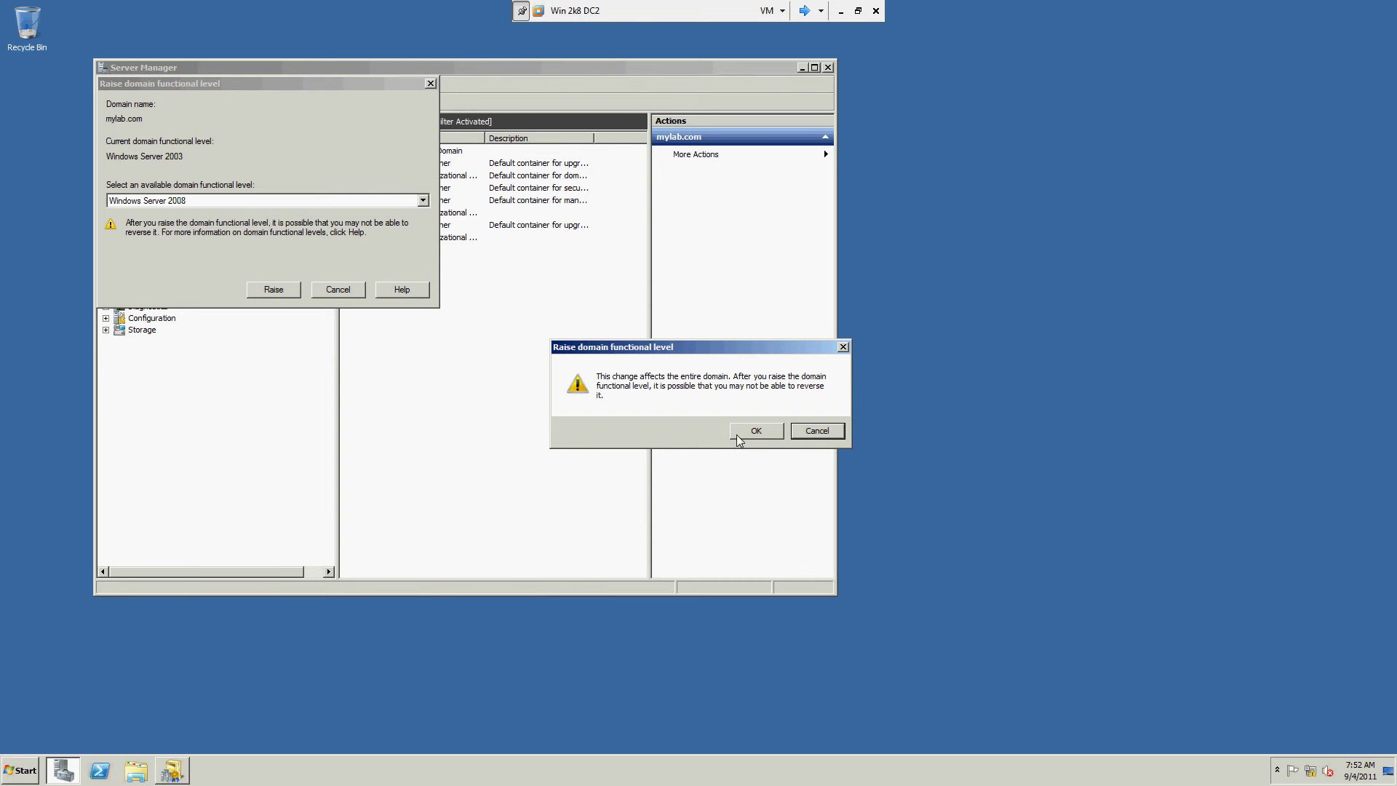
{"action": "left_click", "coordinate": [771, 432]}
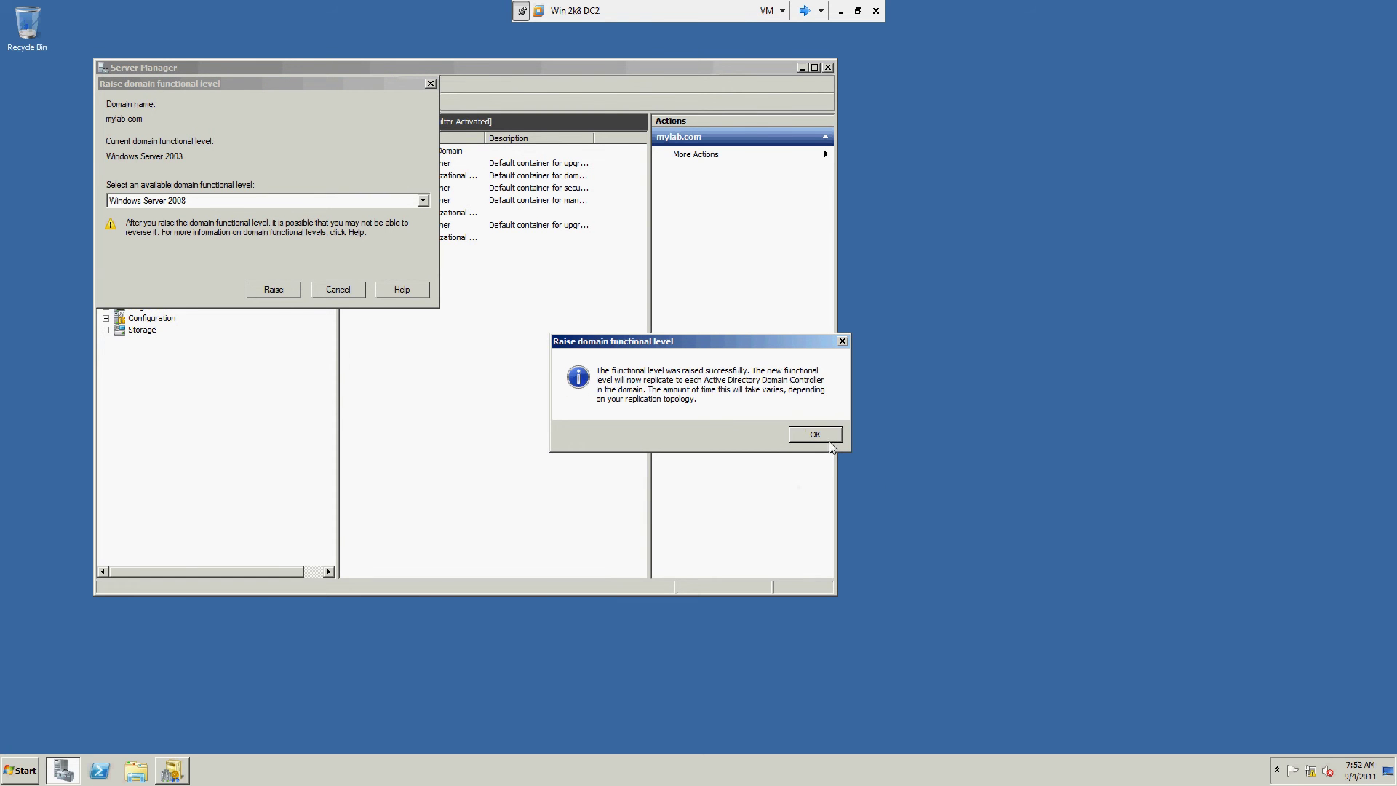
{"action": "left_click", "coordinate": [811, 435]}
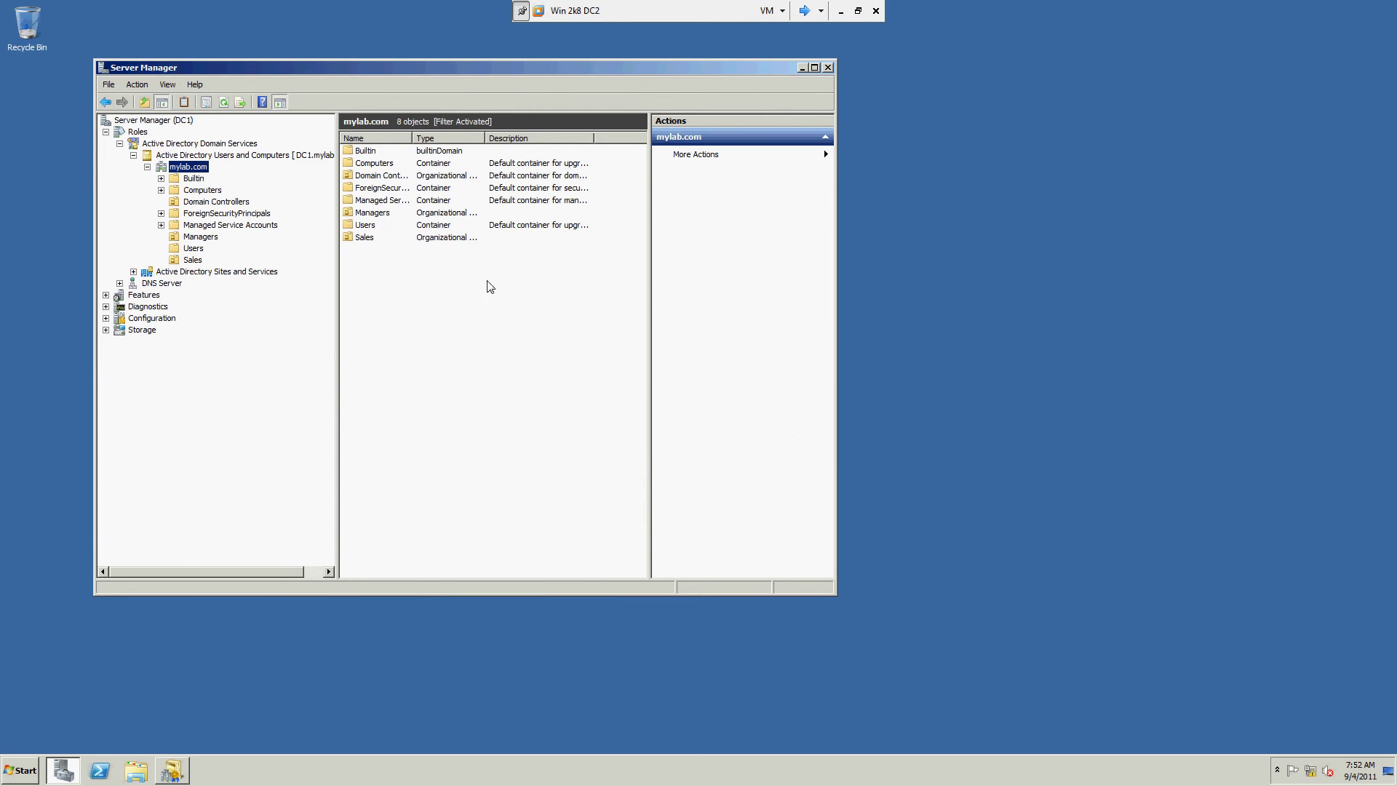
{"action": "right_click", "coordinate": [202, 171]}
Step: Refresh mylab.com, close Server Manager, and launch ADSI Edit with adsiedit.msc
{"action": "left_click", "coordinate": [218, 303]}
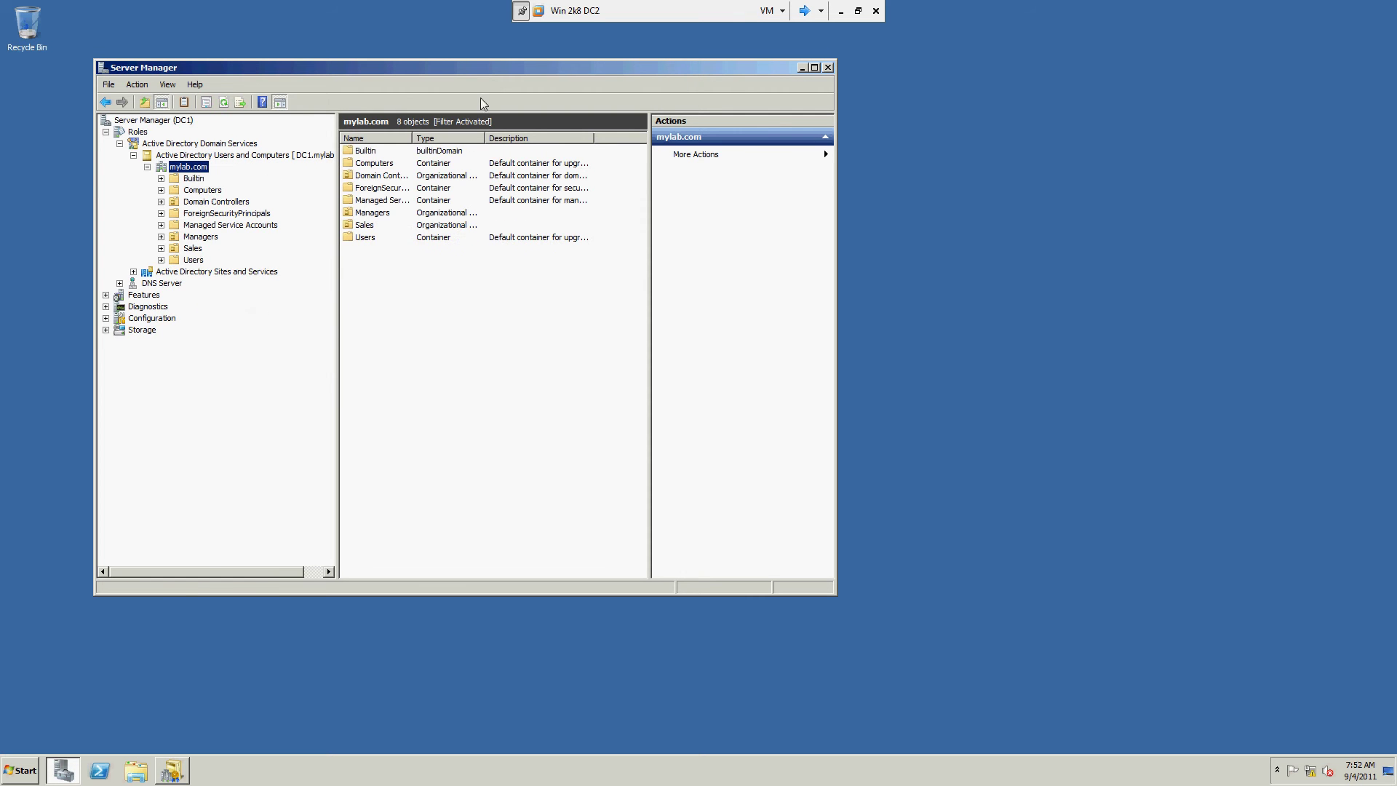
{"action": "left_click", "coordinate": [827, 66]}
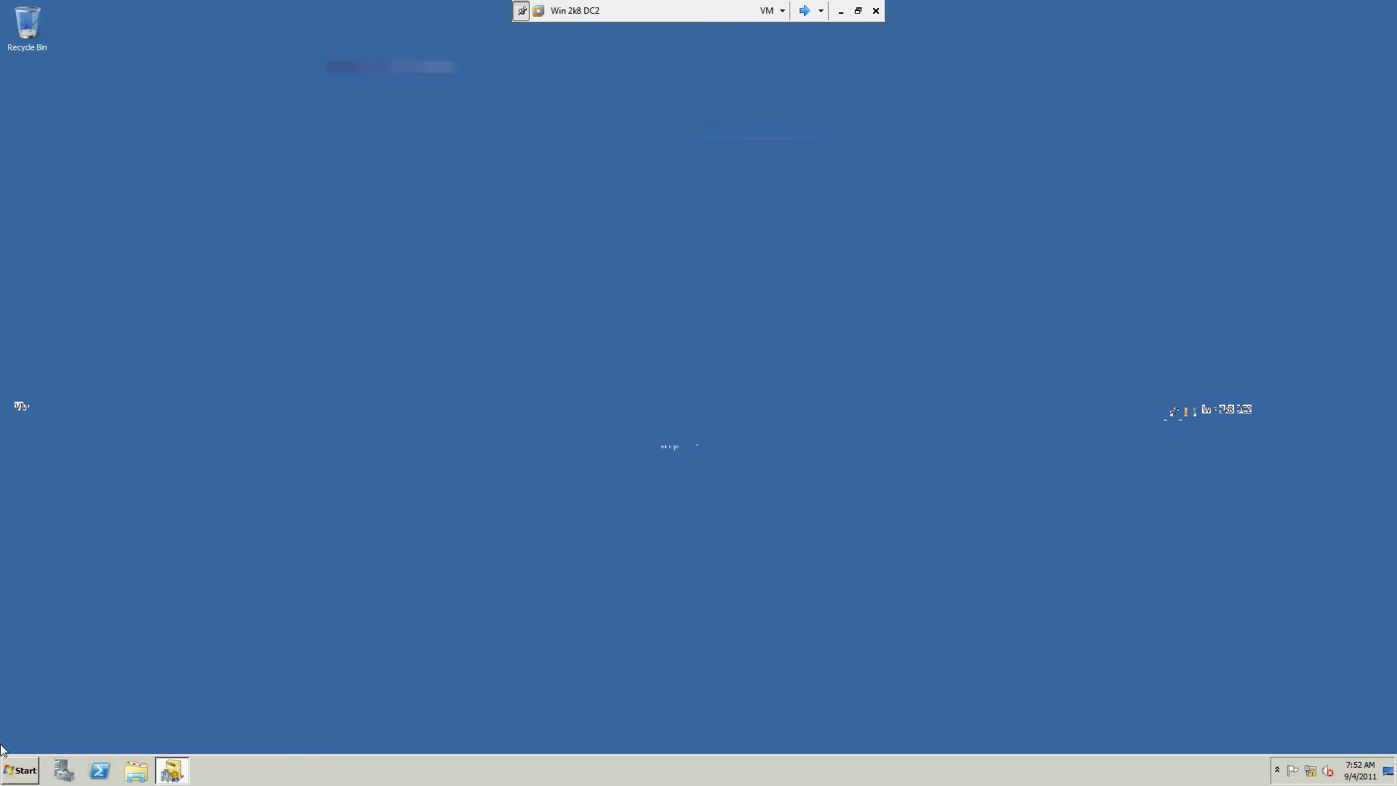
{"action": "left_click", "coordinate": [5, 770]}
{"action": "left_click", "coordinate": [203, 690]}
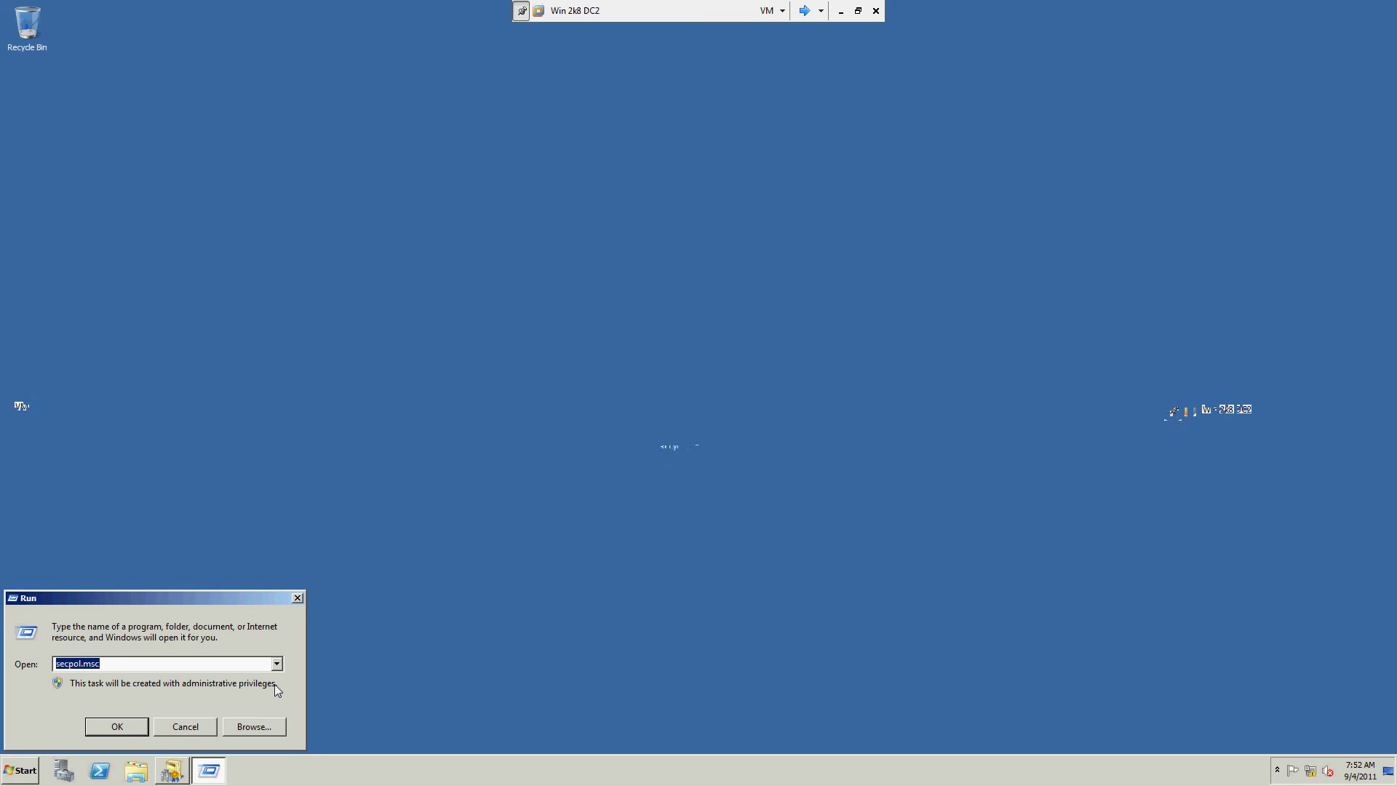
{"action": "type", "text": "adsied"}
{"action": "type", "text": "it.msc"}
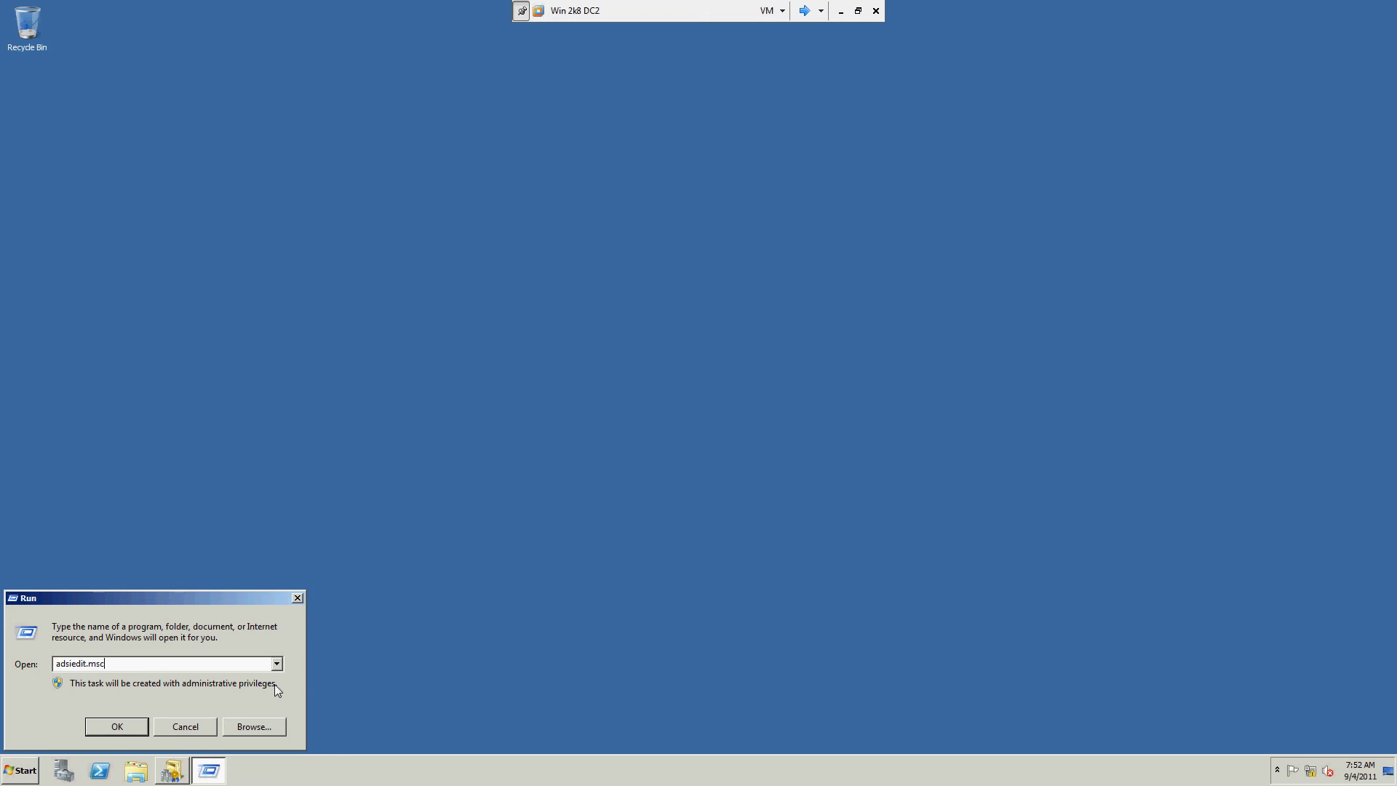
{"action": "key", "text": "Return"}
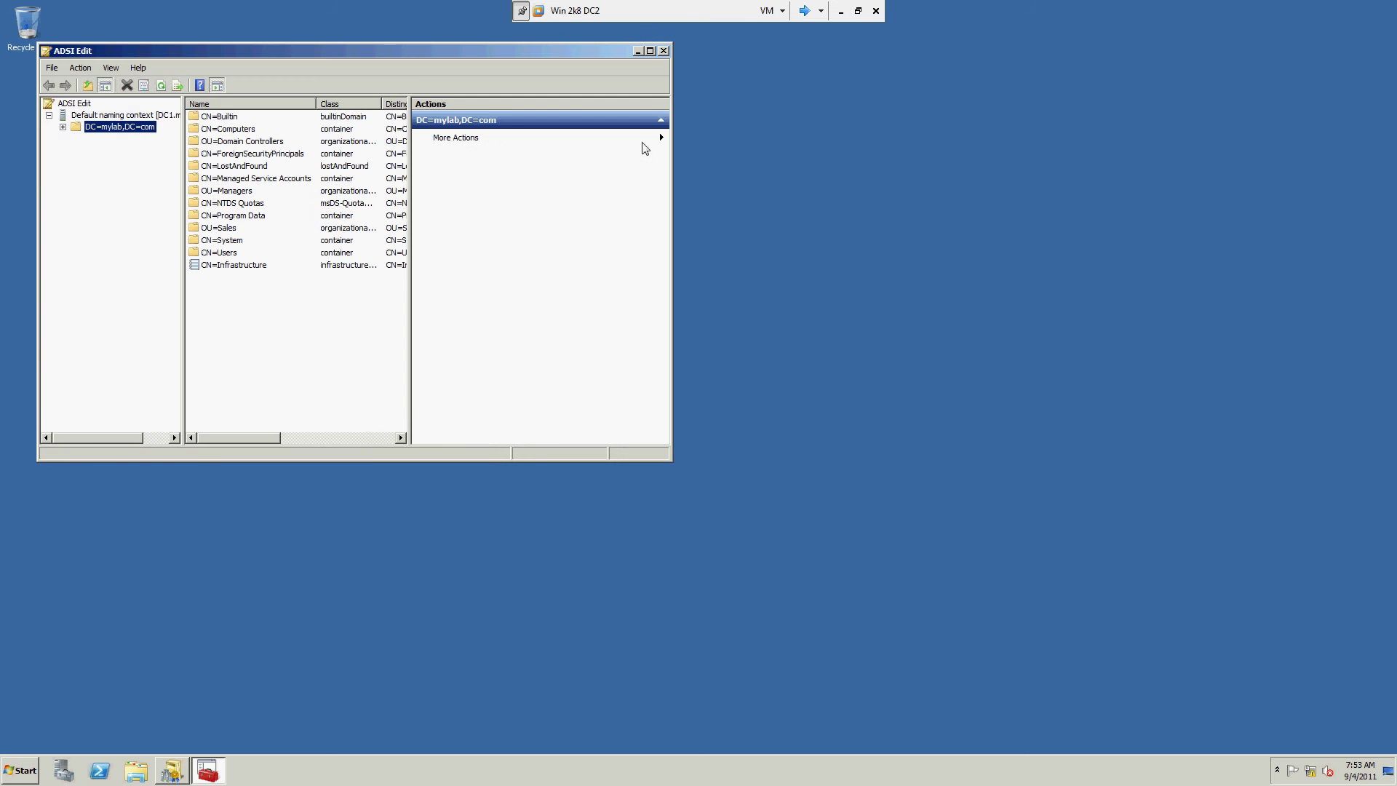
Step: Maximise ADSI Edit and navigate DC=mylab,DC=com > CN=System to the Password Settings Container
{"action": "left_click", "coordinate": [645, 45]}
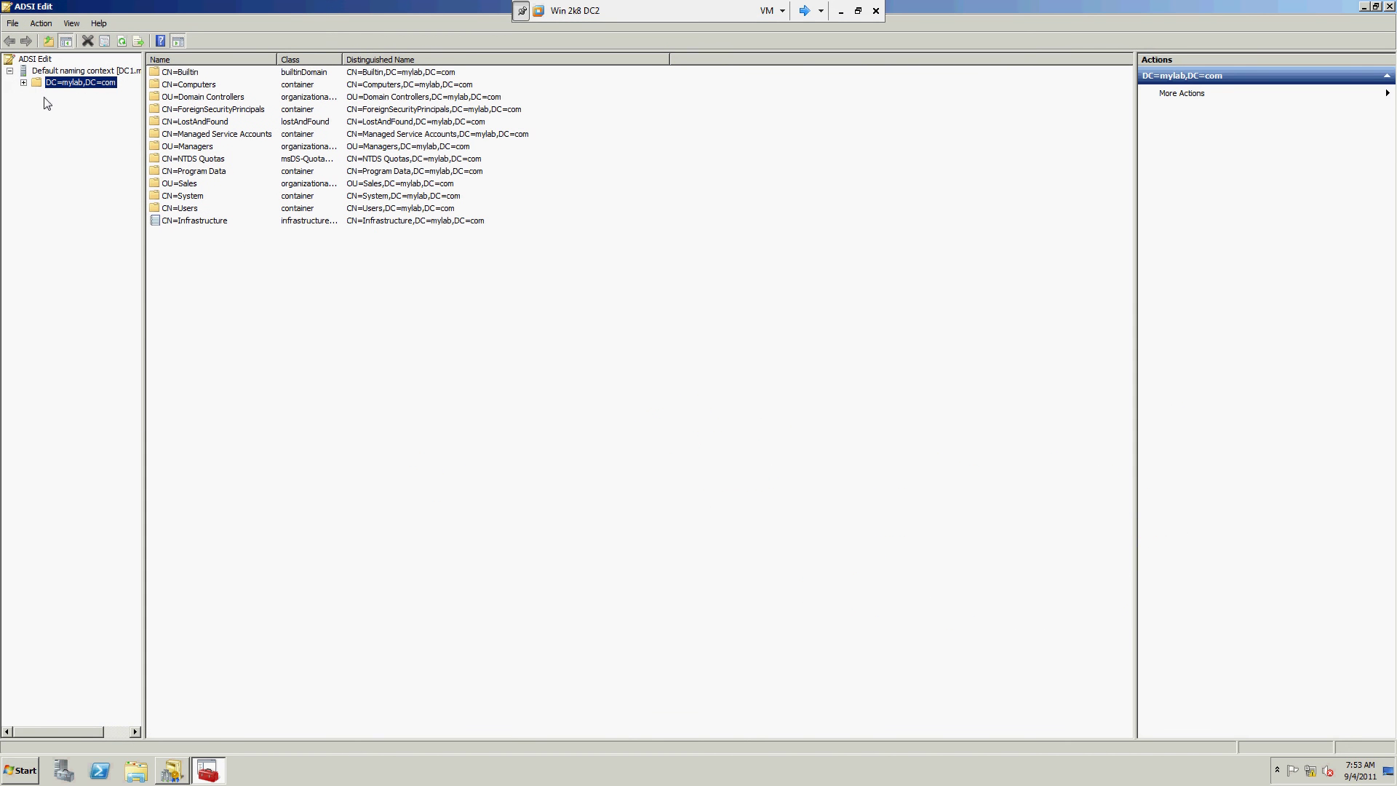
{"action": "key", "text": "Right"}
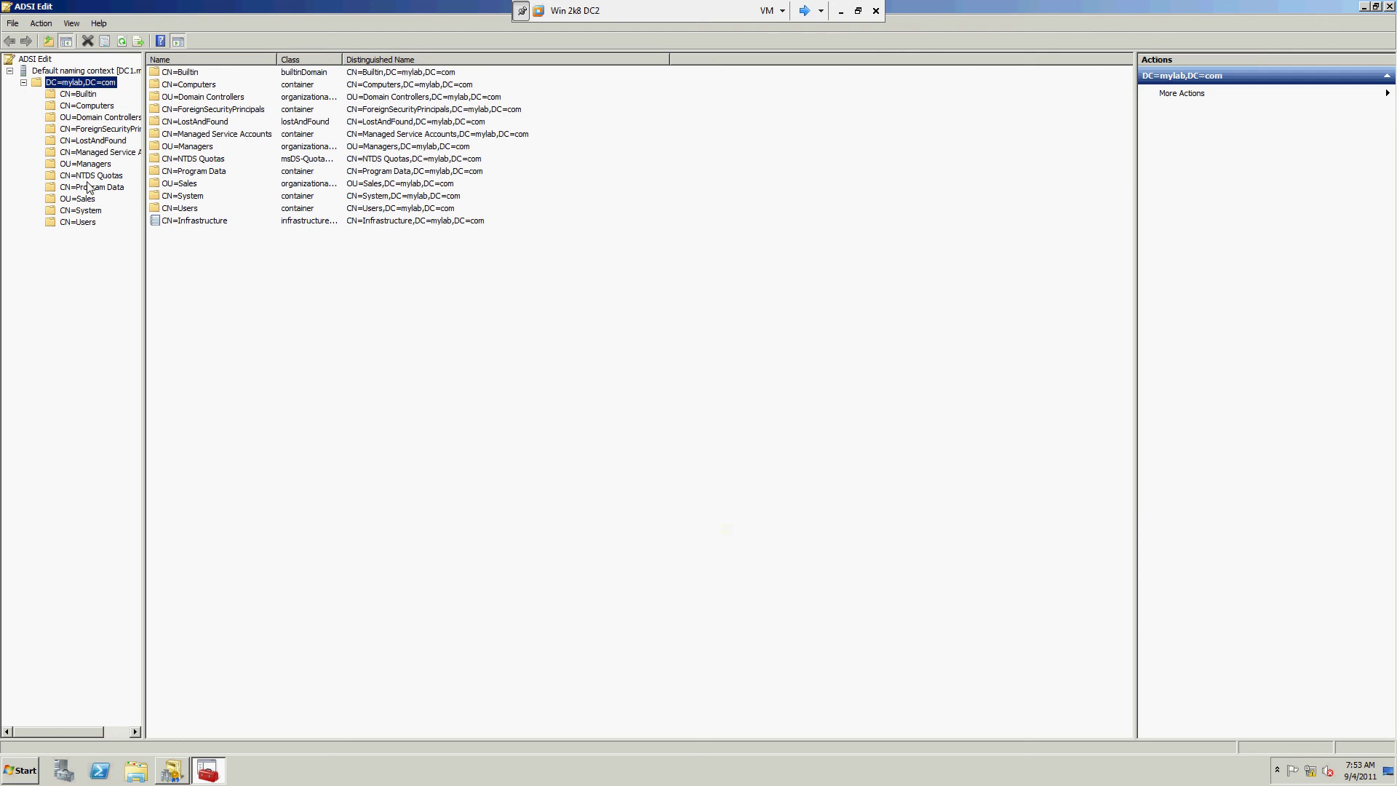
{"action": "left_click", "coordinate": [78, 211]}
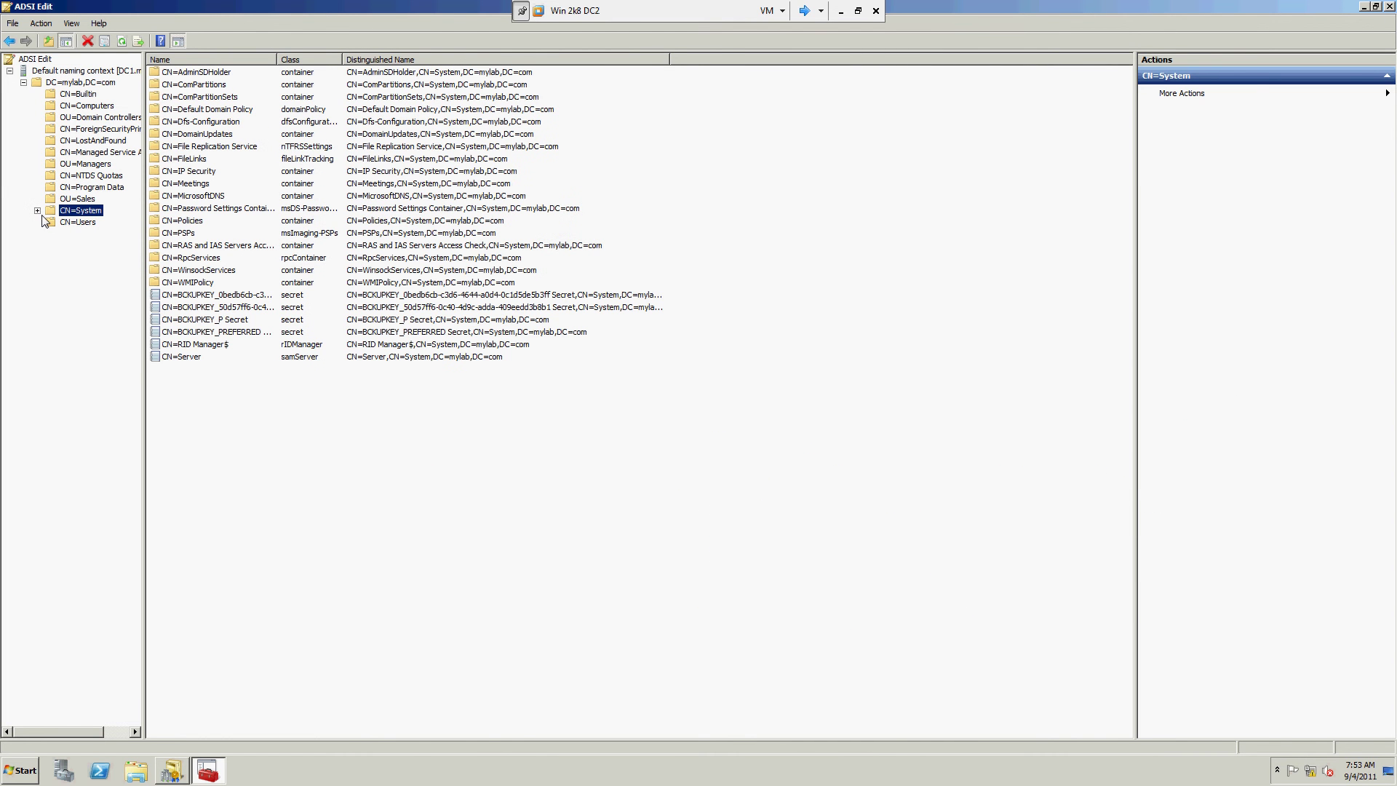
{"action": "left_click", "coordinate": [37, 210]}
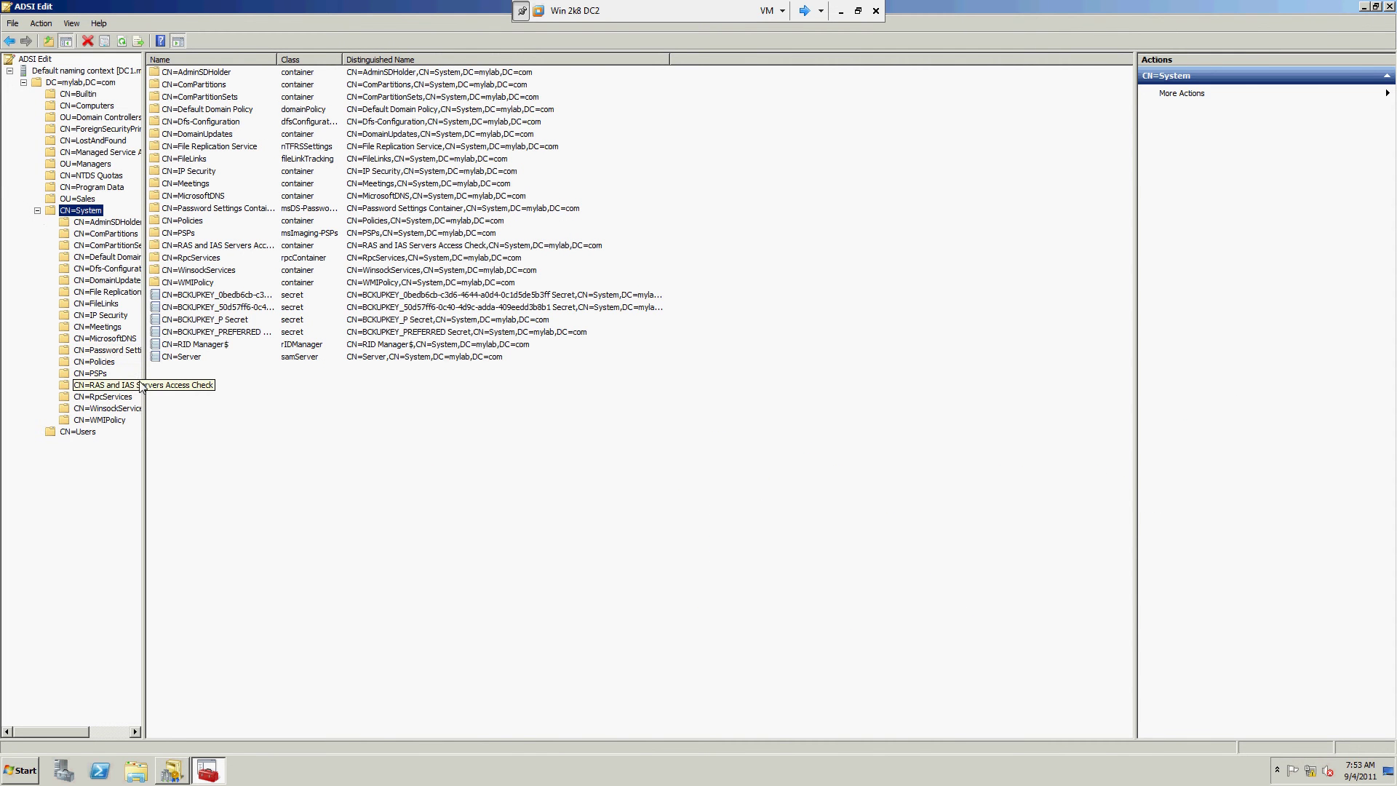
{"action": "left_click_drag", "start_coordinate": [227, 378], "coordinate": [225, 377]}
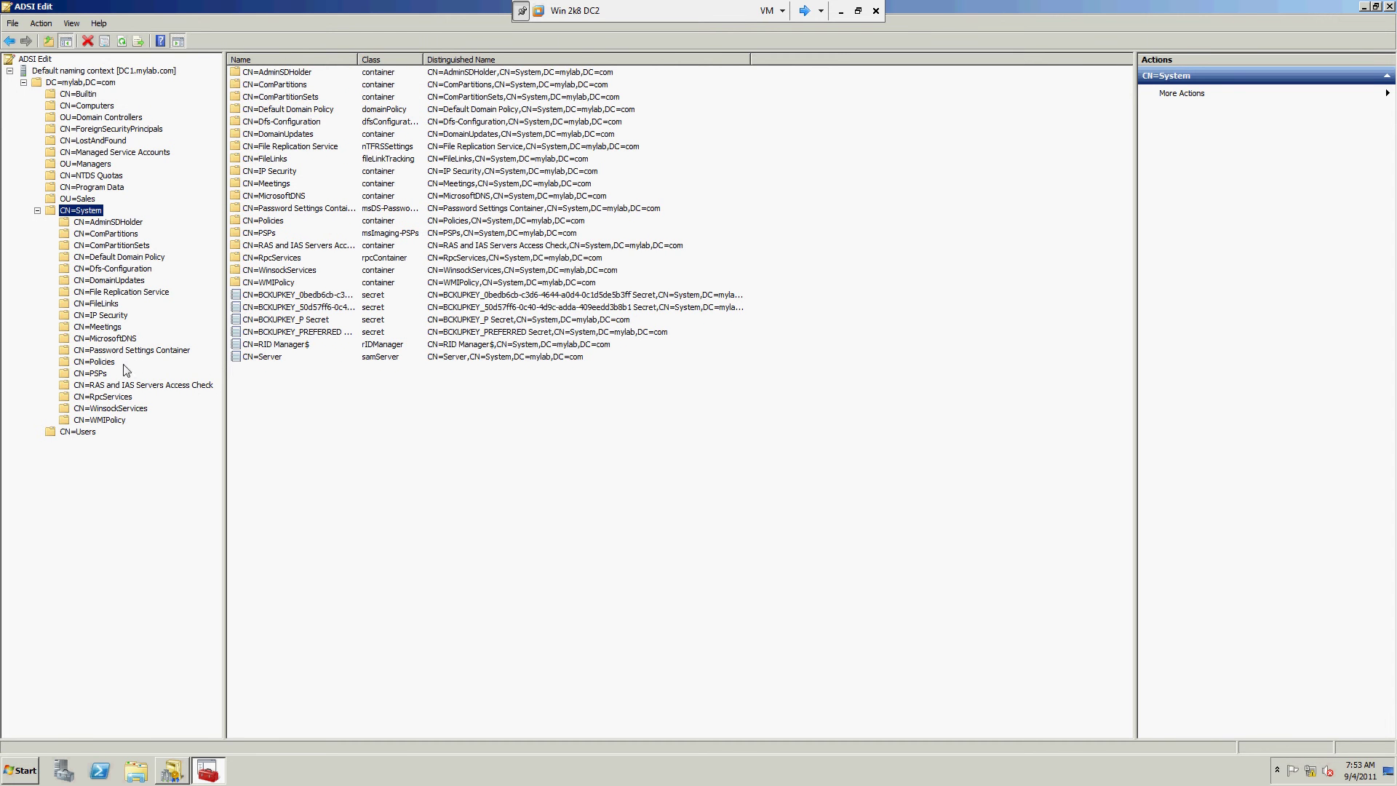
{"action": "left_click", "coordinate": [131, 351]}
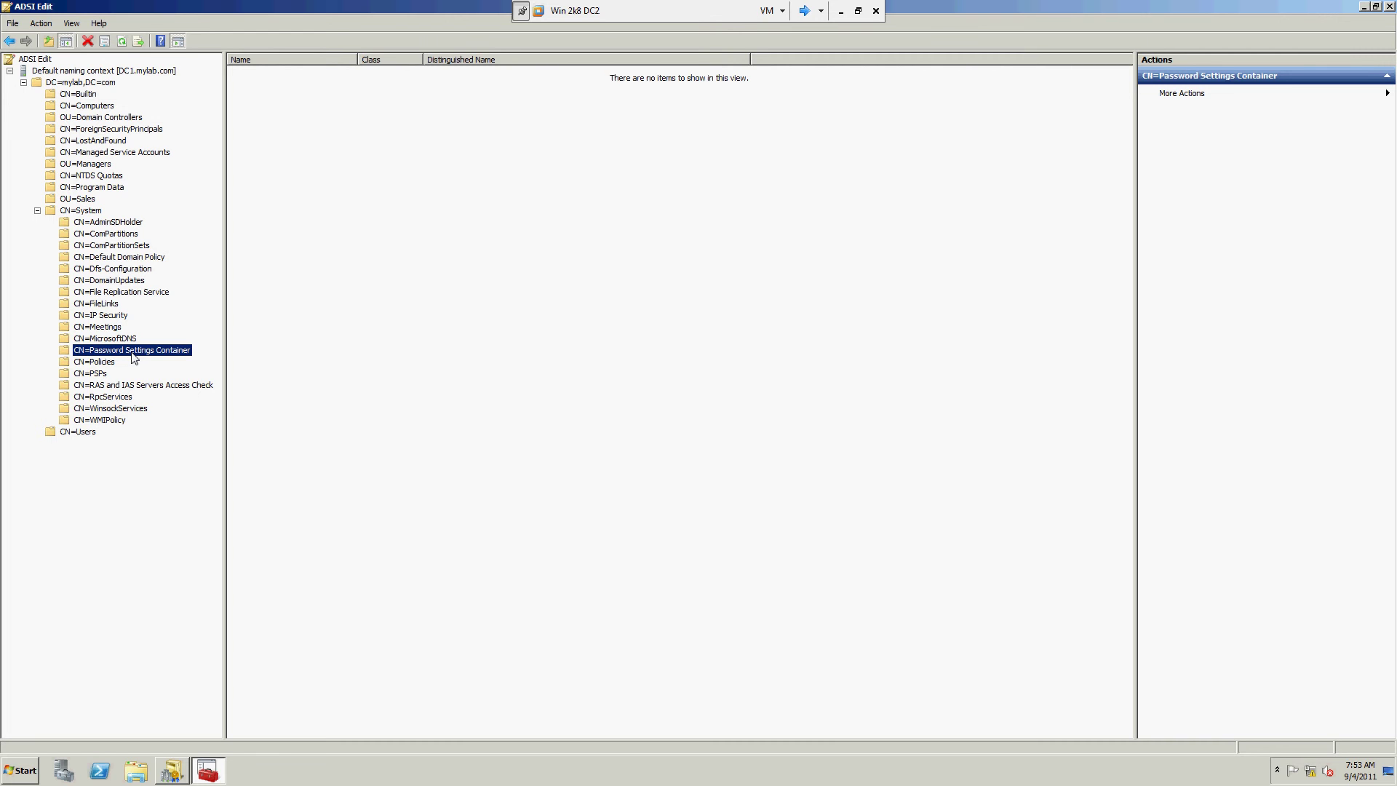
Step: Start a New > Object in the Password Settings Container, then minimise the virtual machine window
{"action": "right_click", "coordinate": [358, 211]}
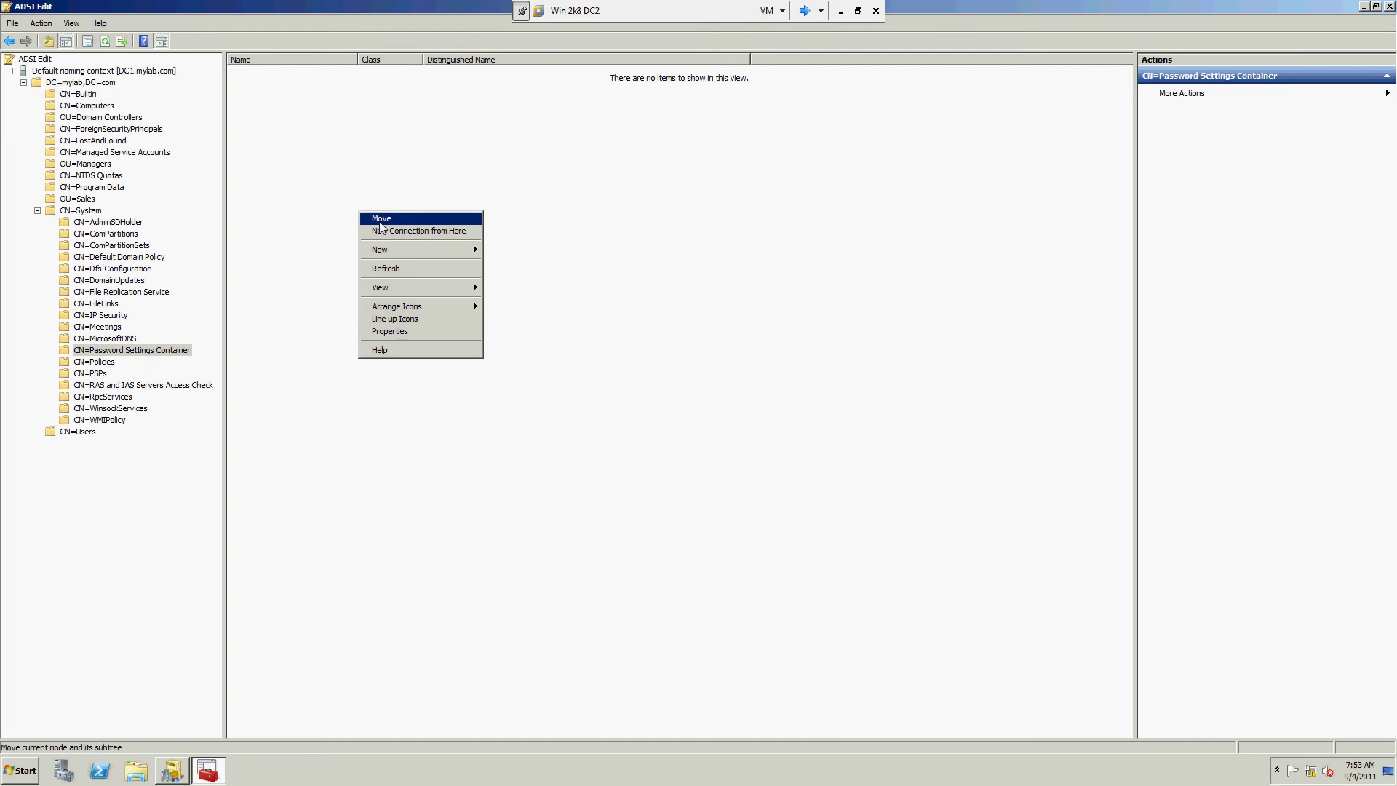
{"action": "mouse_move", "coordinate": [393, 251]}
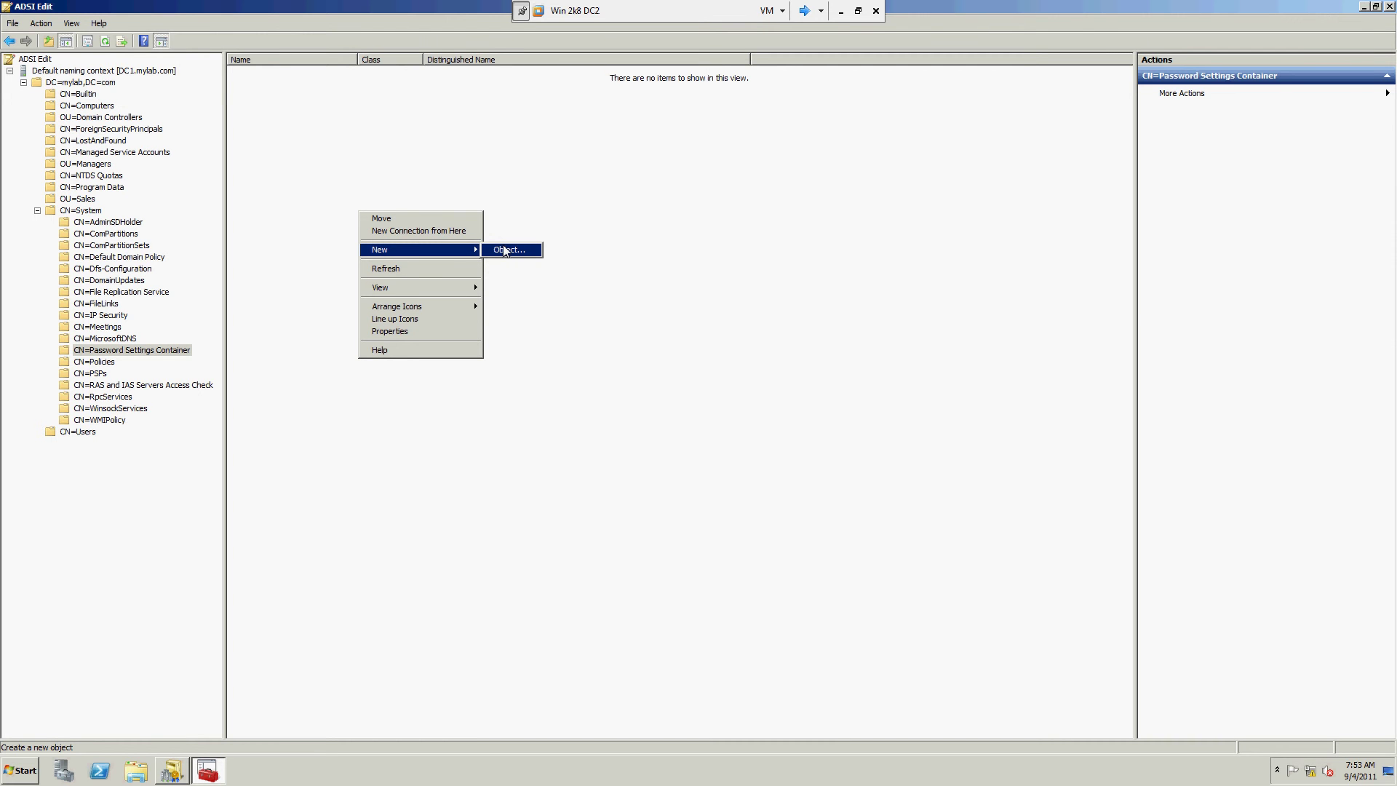
{"action": "left_click", "coordinate": [507, 250]}
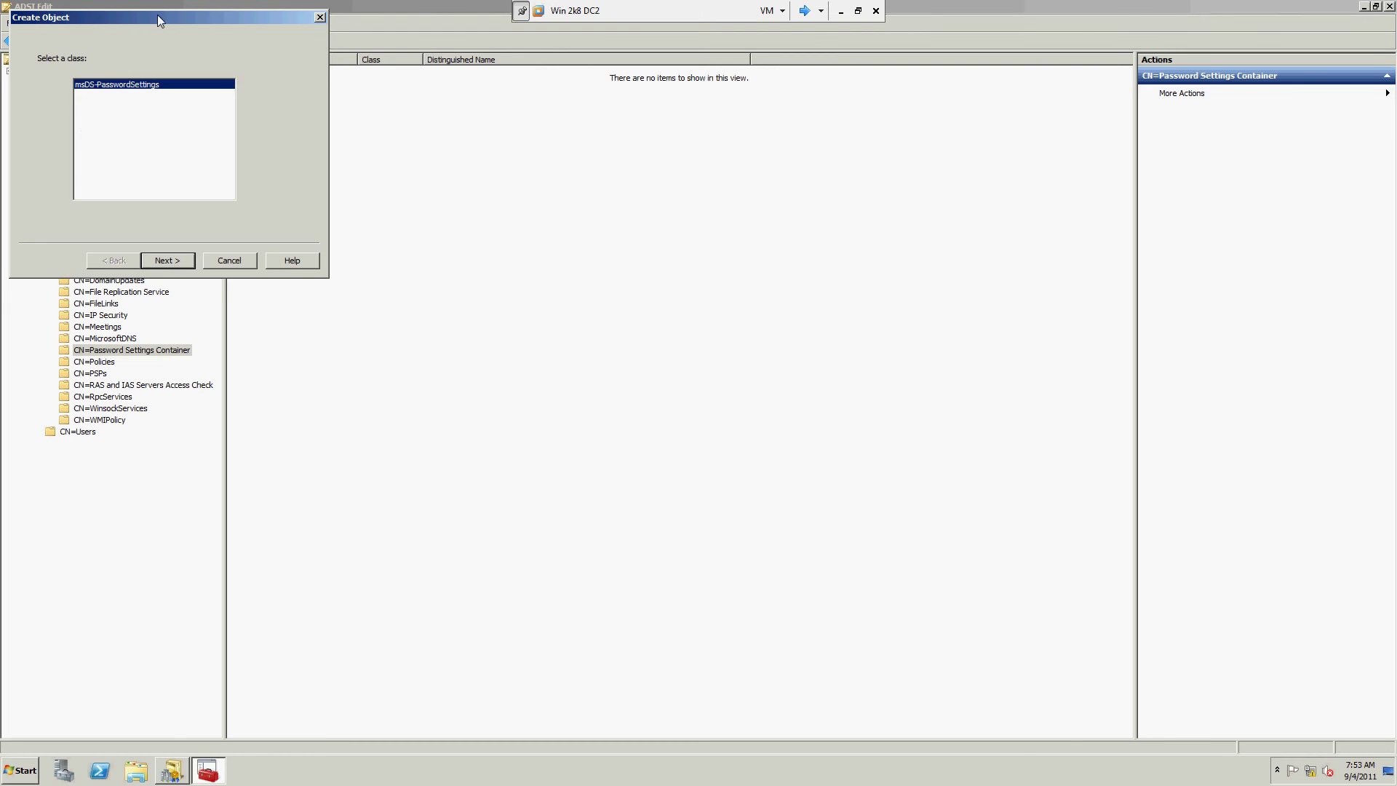
{"action": "left_click_drag", "start_coordinate": [157, 16], "coordinate": [510, 162]}
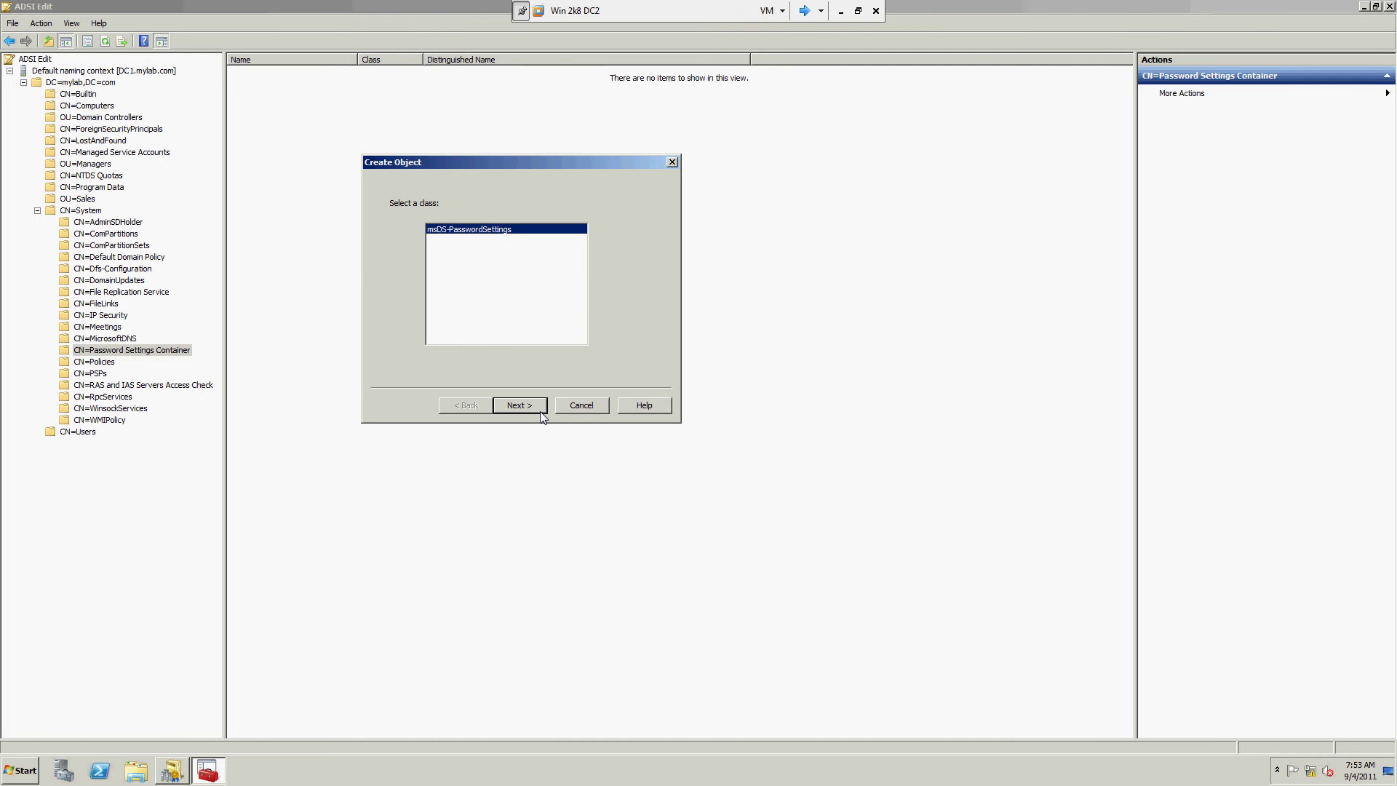
{"action": "left_click", "coordinate": [842, 12]}
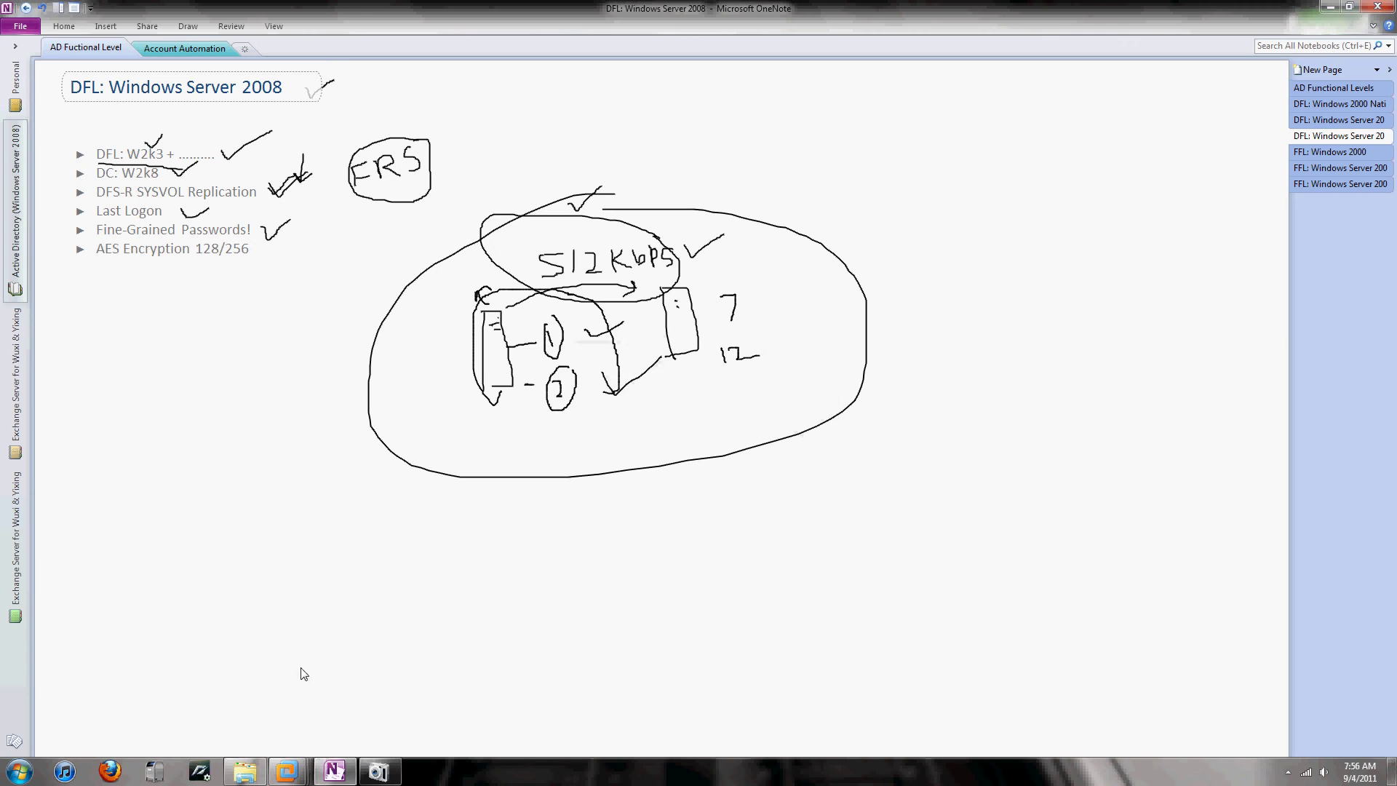
{"action": "mouse_move", "coordinate": [291, 771]}
{"action": "left_click", "coordinate": [920, 725]}
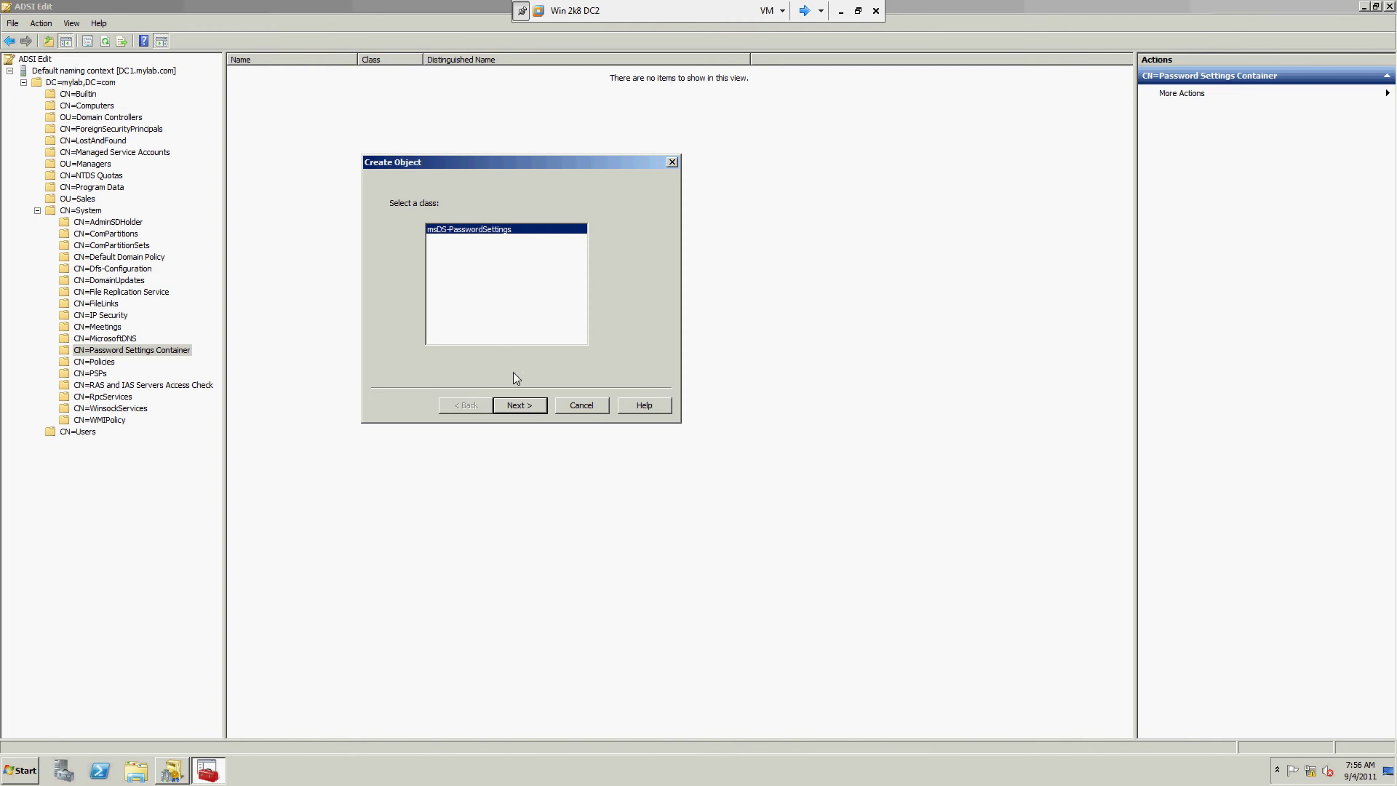
{"action": "left_click", "coordinate": [521, 403]}
Step: Enter cn SalesPasswords, precedence 10 and reversible encryption False in the Create Object wizard
{"action": "left_click", "coordinate": [518, 304]}
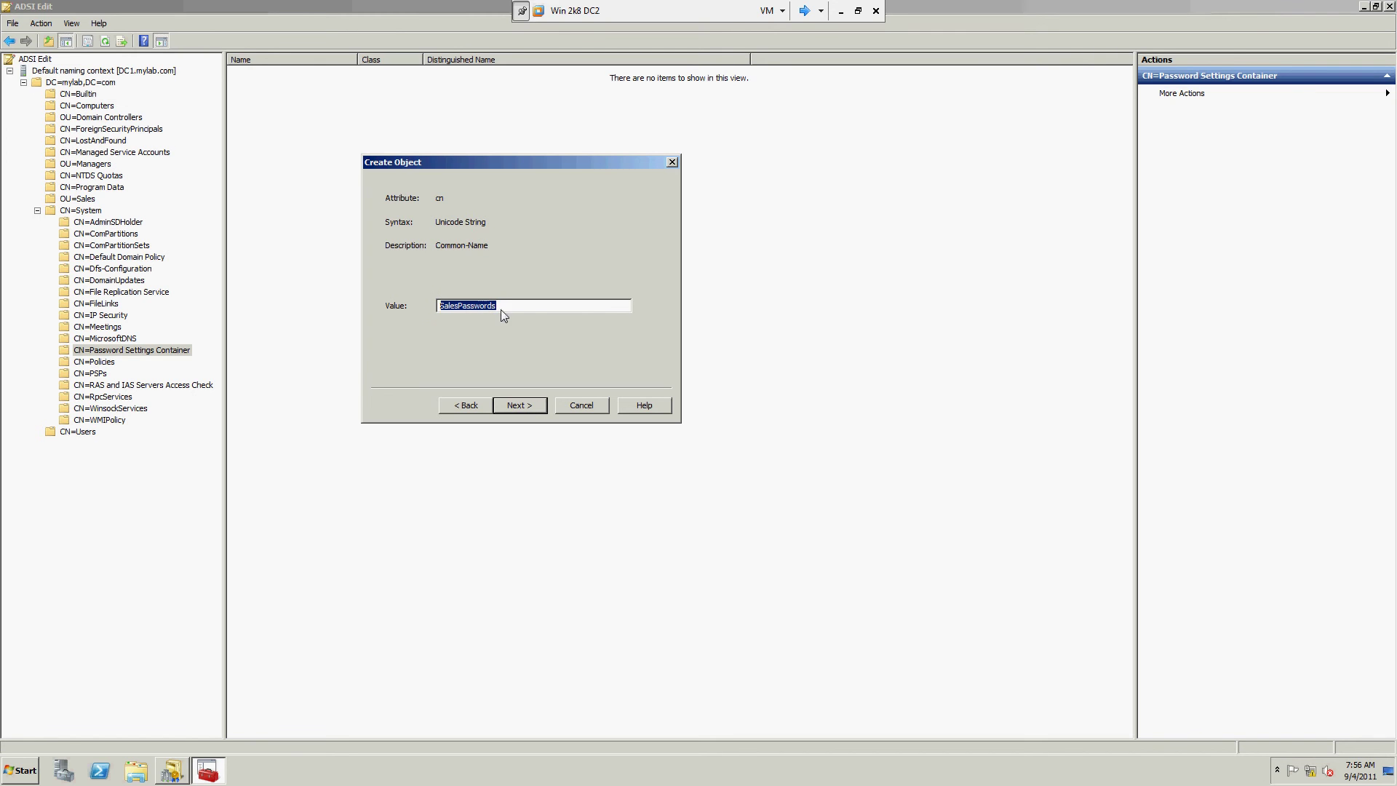
{"action": "left_click", "coordinate": [518, 405]}
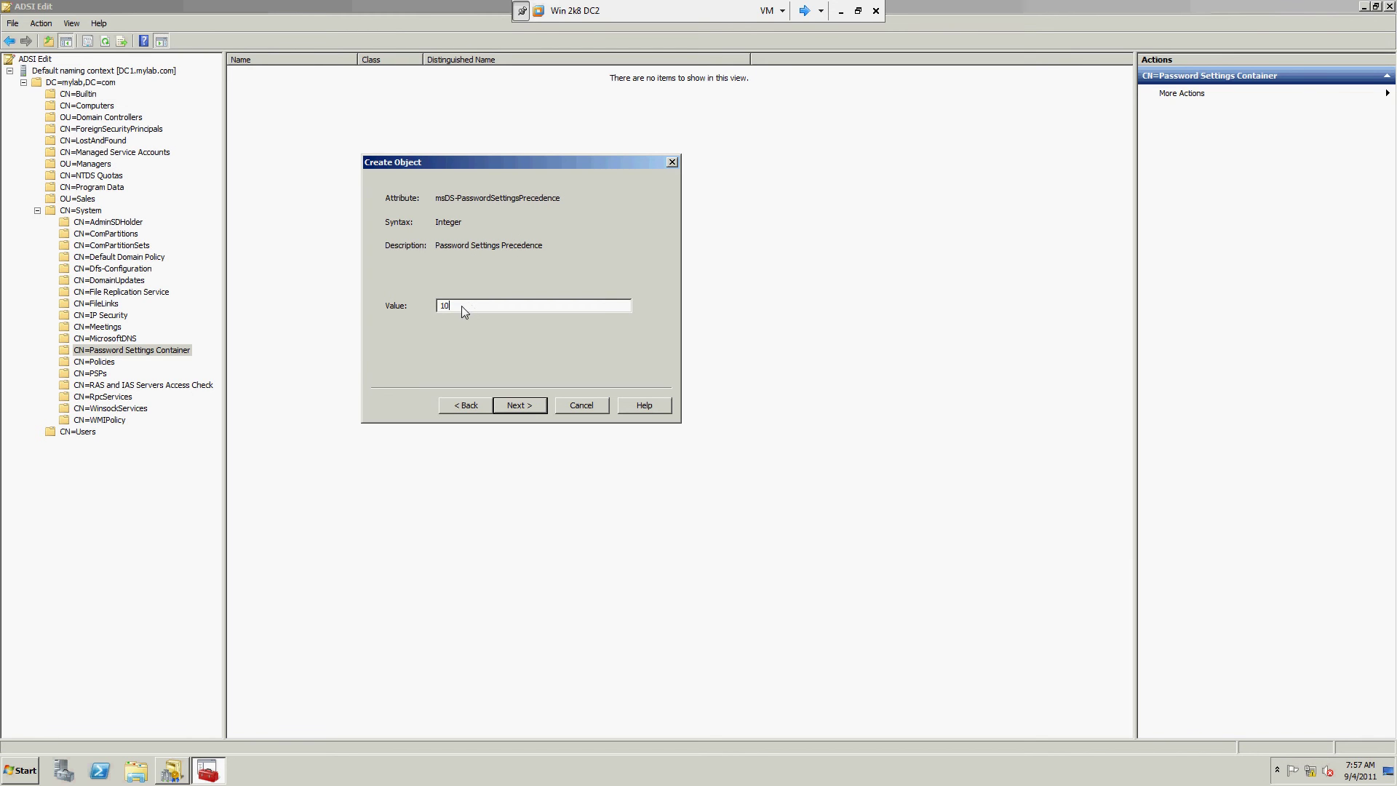
{"action": "left_click", "coordinate": [527, 405]}
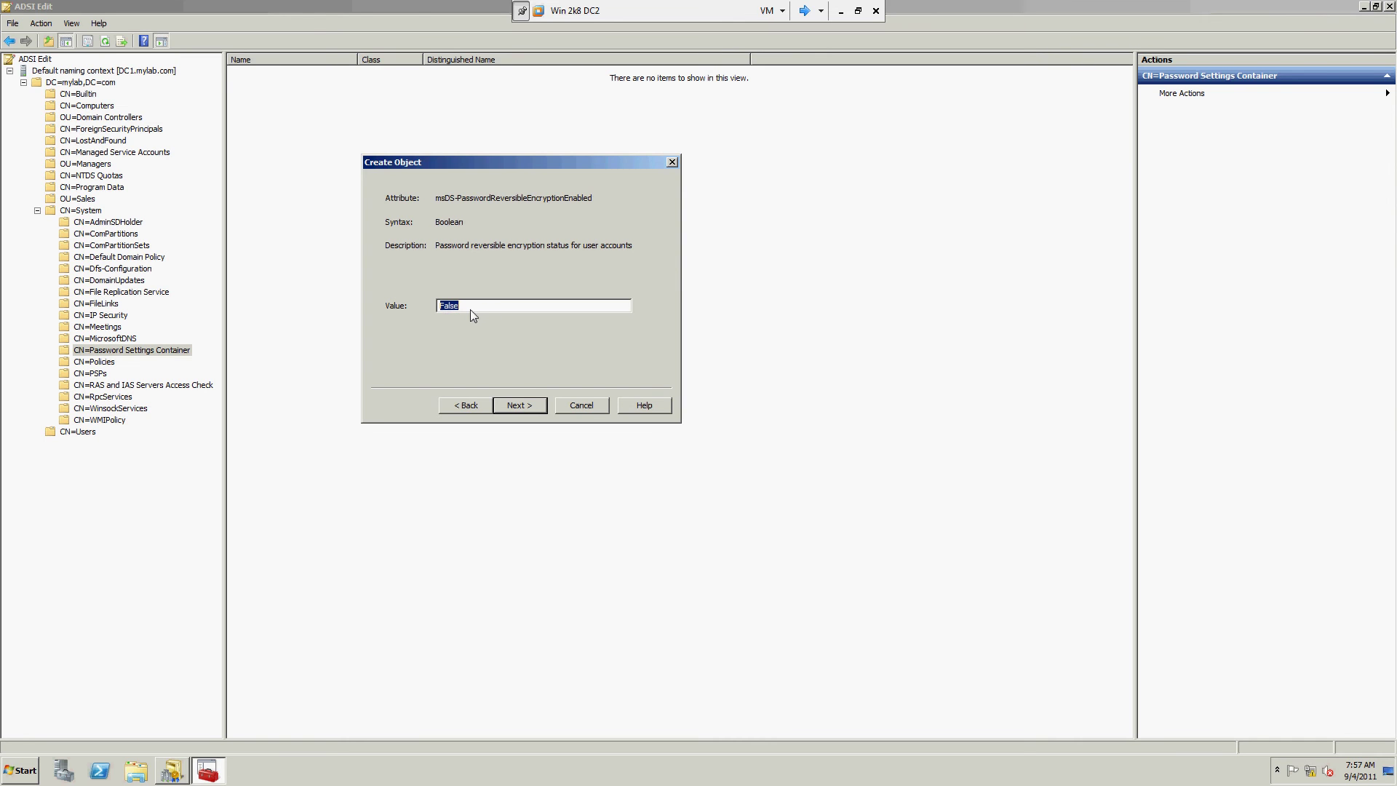
{"action": "left_click", "coordinate": [534, 405]}
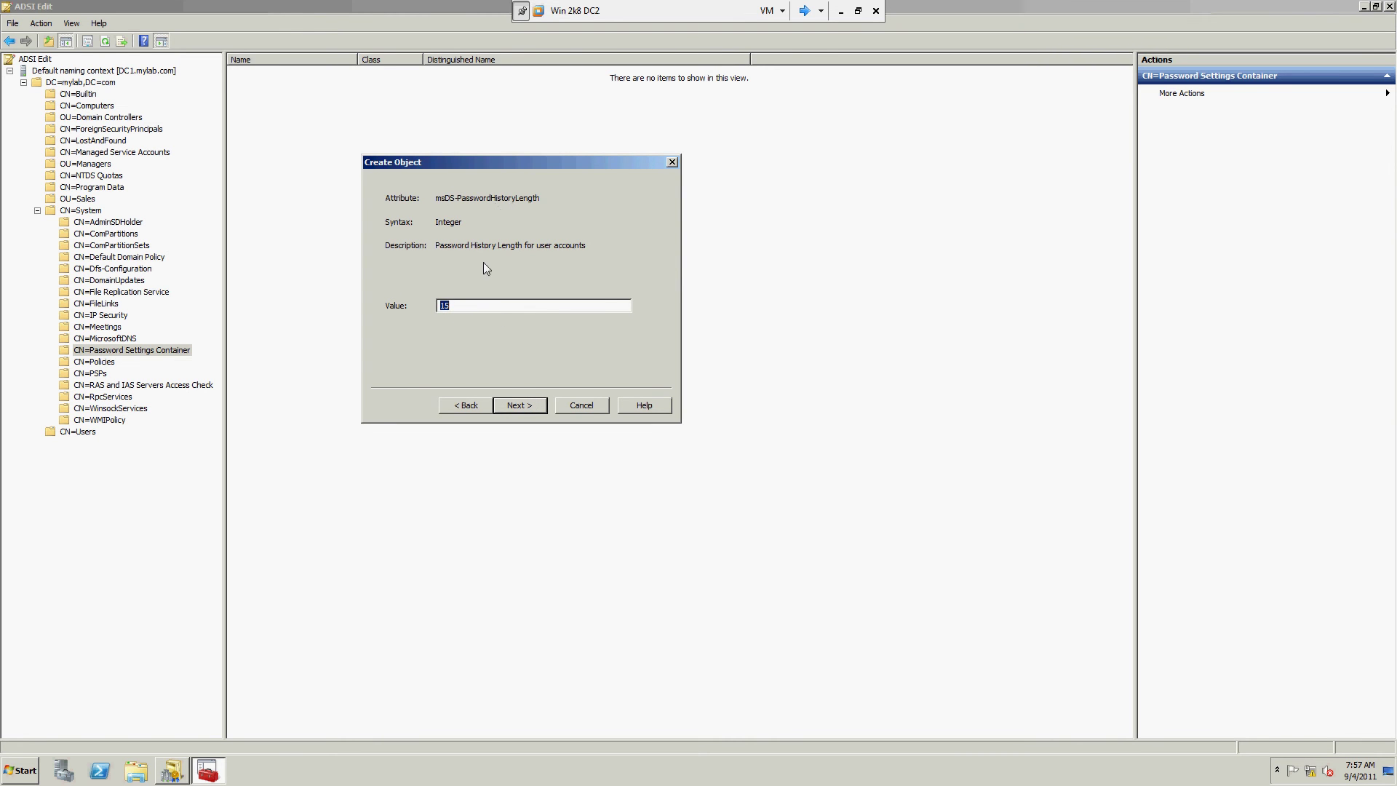
{"action": "left_click", "coordinate": [479, 306]}
Step: Set password history length 15, complexity True and minimum password length 12
{"action": "left_click", "coordinate": [521, 406]}
{"action": "left_click", "coordinate": [492, 306]}
{"action": "left_click", "coordinate": [521, 406]}
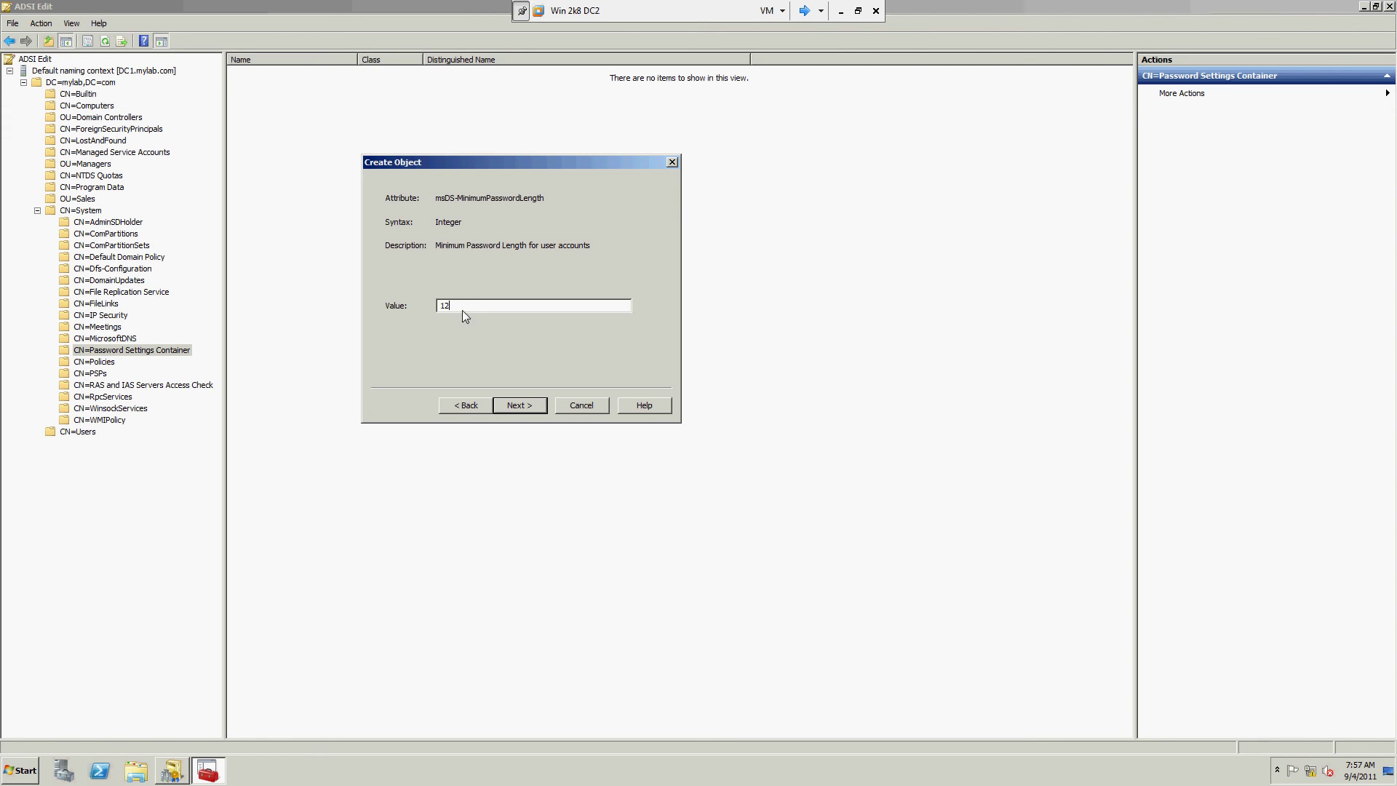
{"action": "left_click", "coordinate": [522, 402]}
Step: Enter a negative minimum password age value and continue
{"action": "left_click", "coordinate": [534, 305]}
{"action": "type", "text": "-"}
{"action": "left_click", "coordinate": [510, 308]}
{"action": "key", "text": "shift+Left"}
{"action": "key", "text": "shift+Left"}
{"action": "key", "text": "shift+Left"}
{"action": "key", "text": "shift+Left"}
{"action": "key", "text": "shift+Left"}
{"action": "key", "text": "shift+Left"}
{"action": "key", "text": "shift+Left"}
{"action": "key", "text": "shift+Left"}
{"action": "key", "text": "shift+Left"}
{"action": "left_click", "coordinate": [526, 406]}
Step: Fill in maximum password age, lockout threshold, observation window and lockout duration, then finish the wizard
{"action": "left_click", "coordinate": [530, 312]}
{"action": "left_click", "coordinate": [513, 403]}
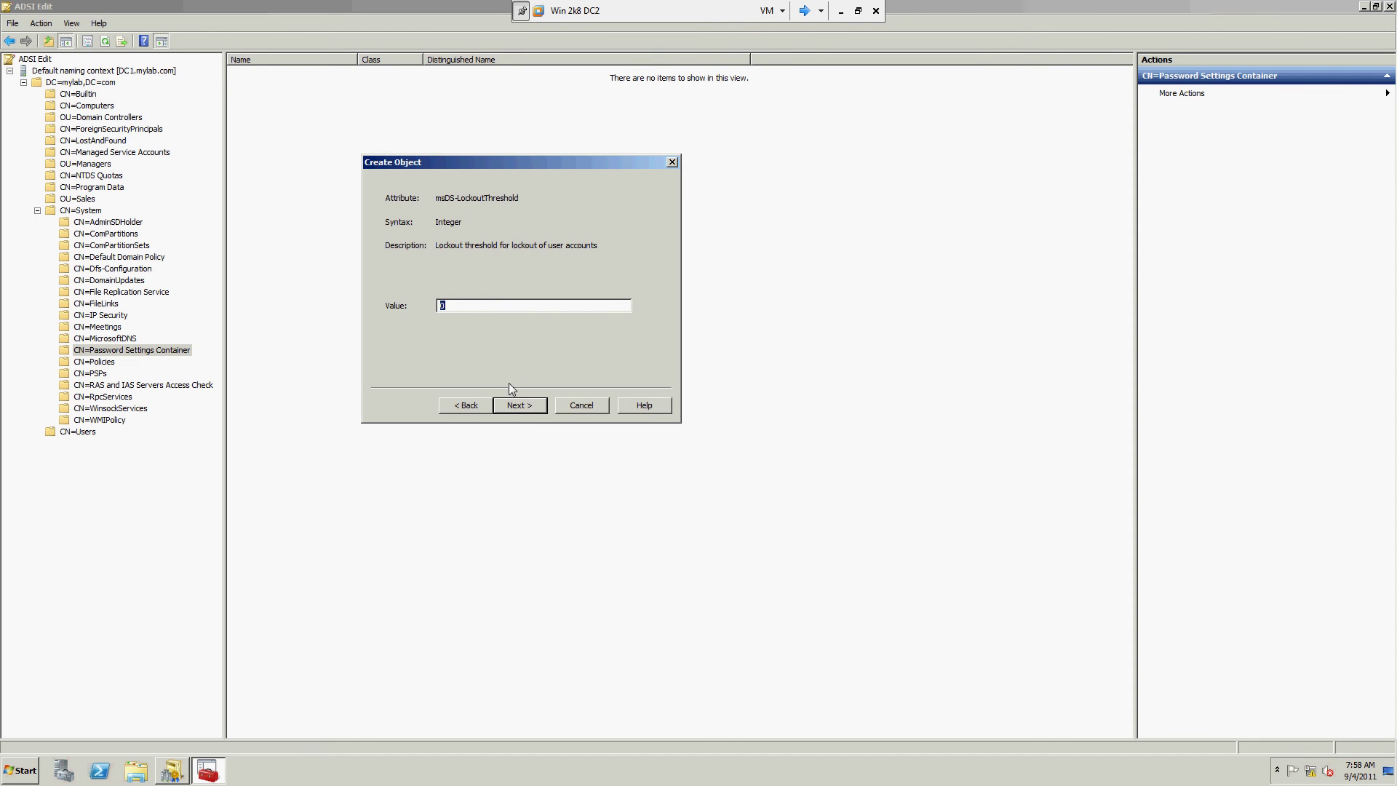
{"action": "left_click", "coordinate": [516, 400]}
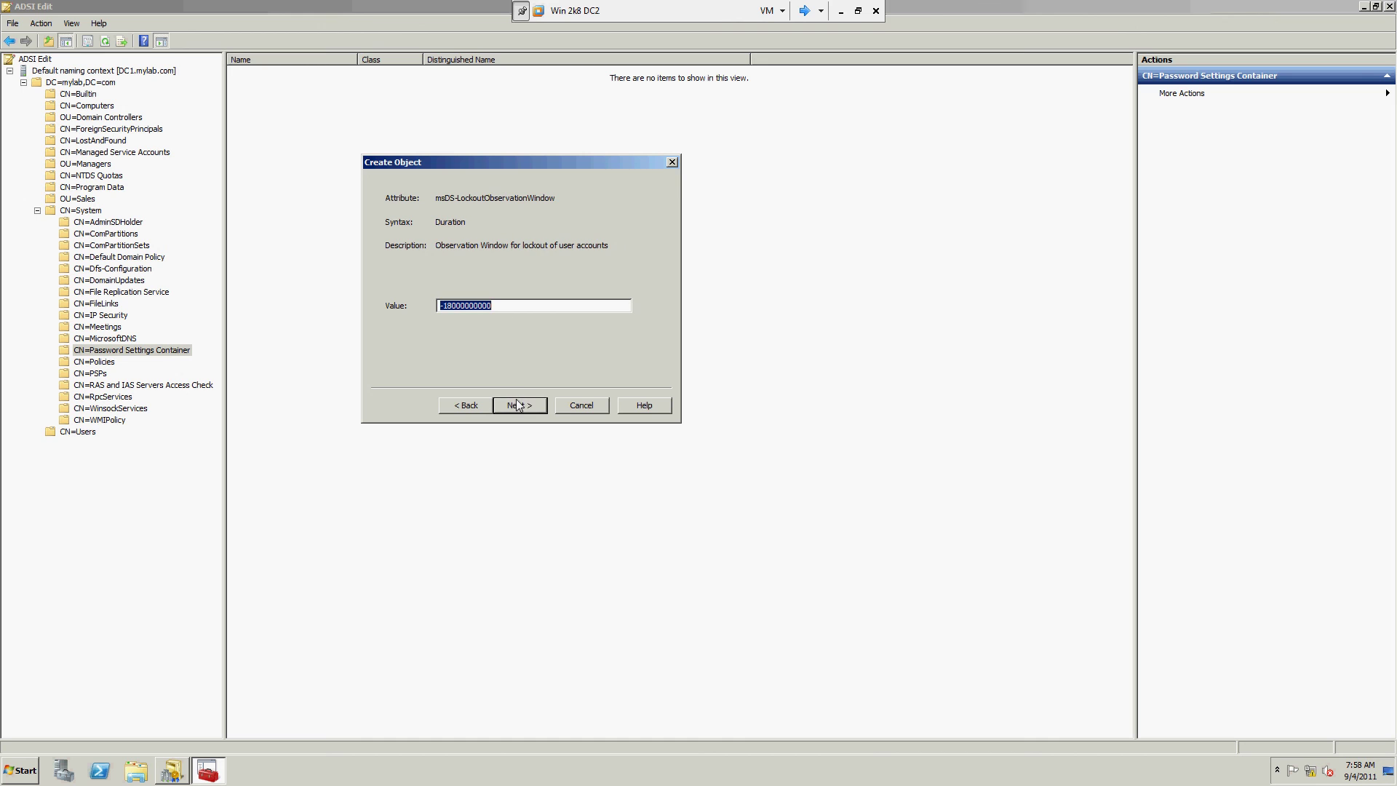
{"action": "left_click", "coordinate": [506, 306]}
{"action": "left_click_drag", "start_coordinate": [465, 307], "coordinate": [452, 307]}
{"action": "left_click", "coordinate": [536, 405]}
{"action": "left_click", "coordinate": [538, 406]}
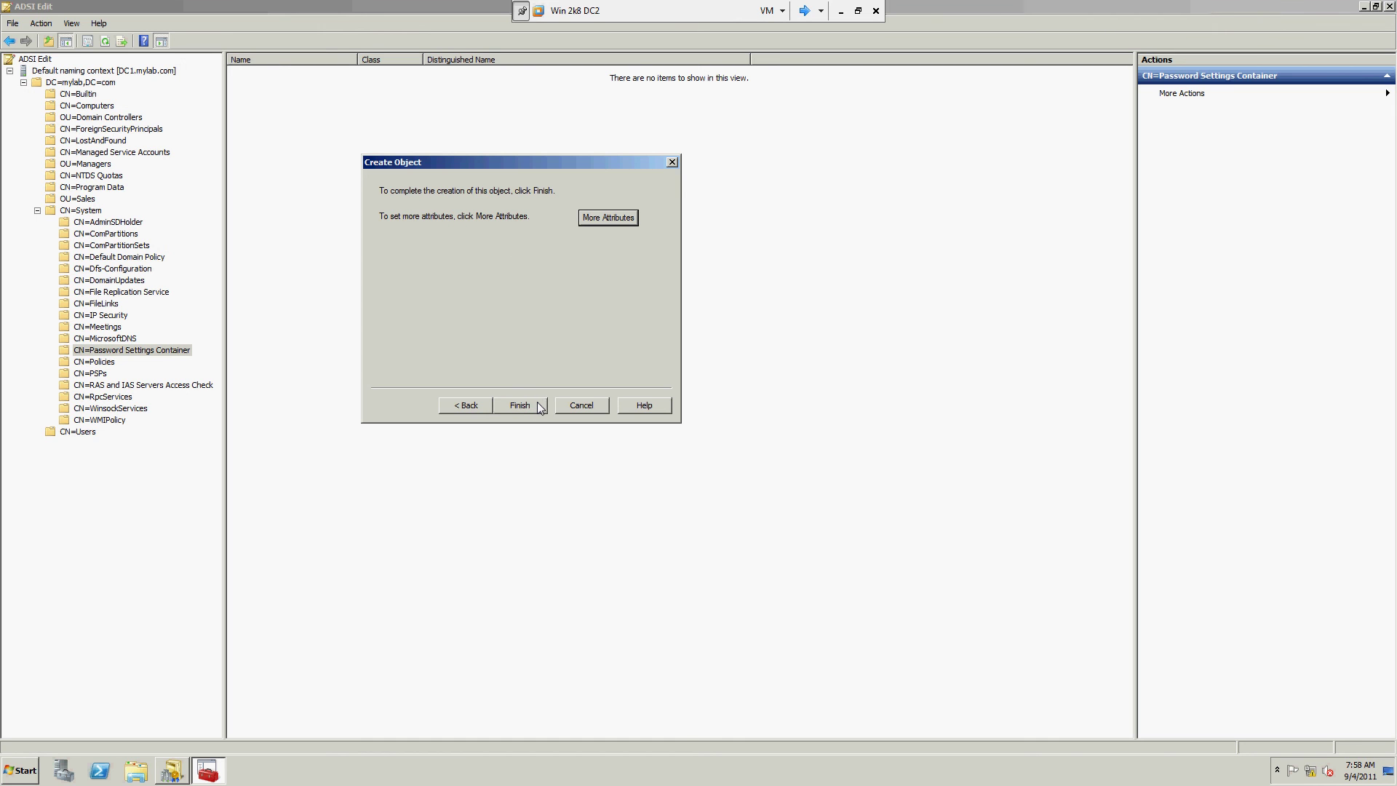
{"action": "left_click", "coordinate": [519, 405]}
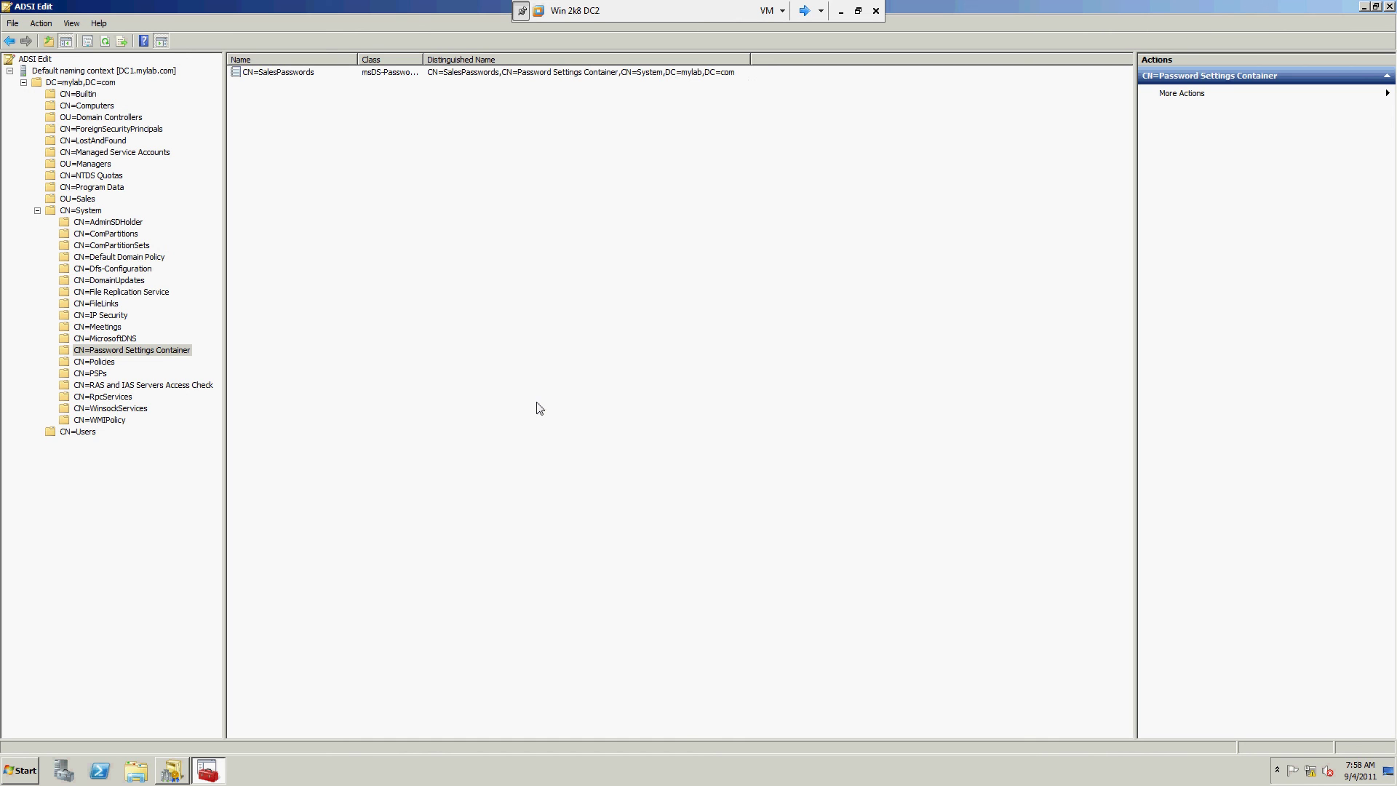
Step: Close ADSI Edit, briefly open Active Directory Domains and Trusts, and return to Server Manager
{"action": "left_click", "coordinate": [319, 76]}
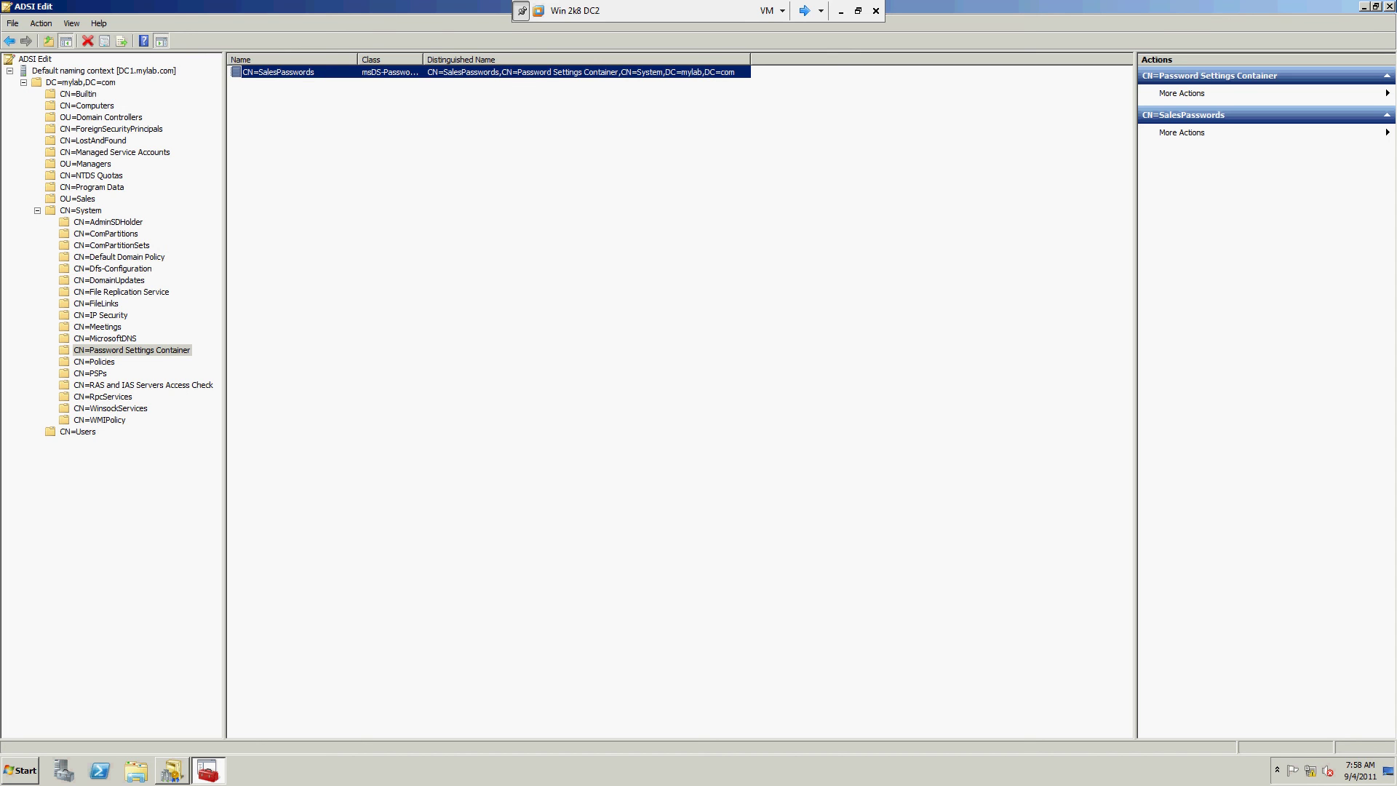
{"action": "left_click", "coordinate": [1389, 7]}
{"action": "left_click", "coordinate": [20, 771]}
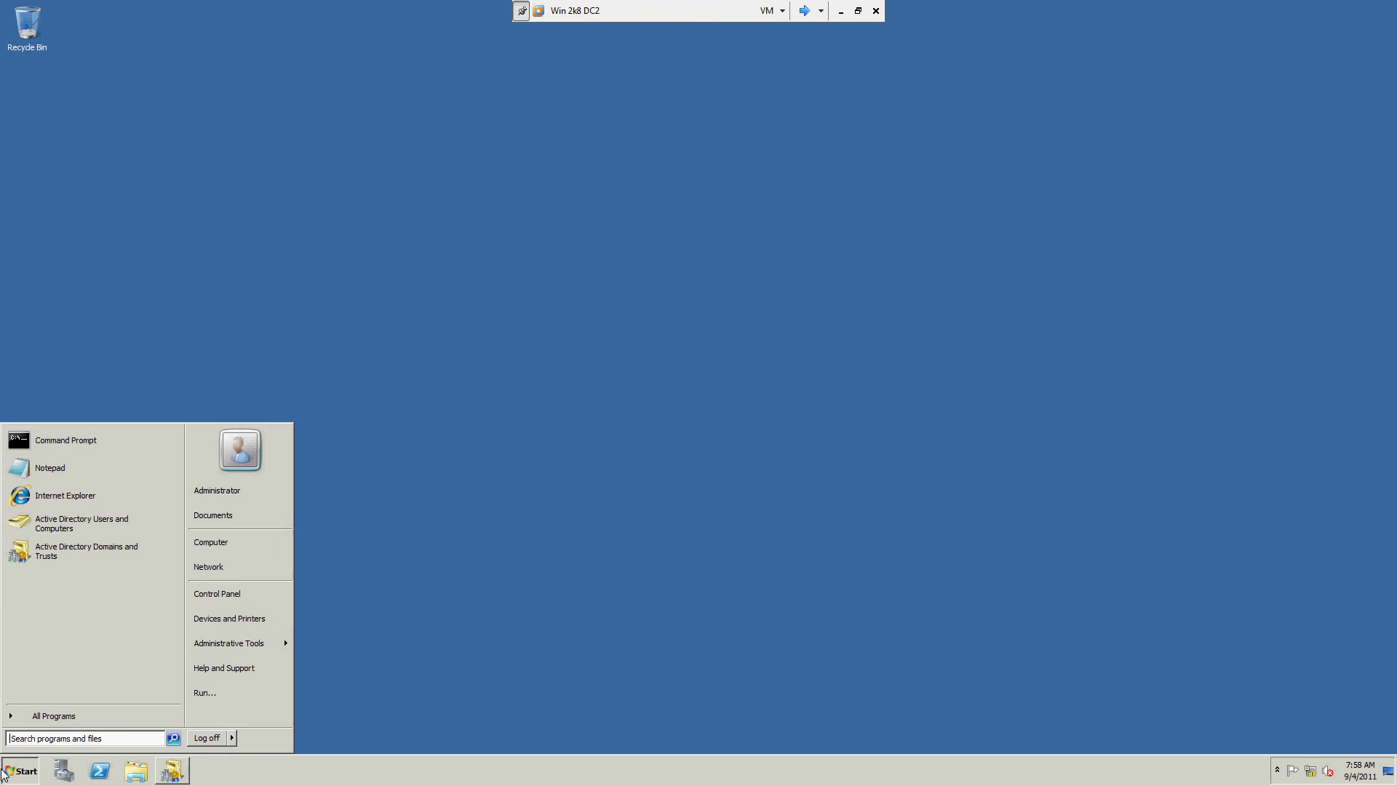
{"action": "left_click", "coordinate": [86, 551]}
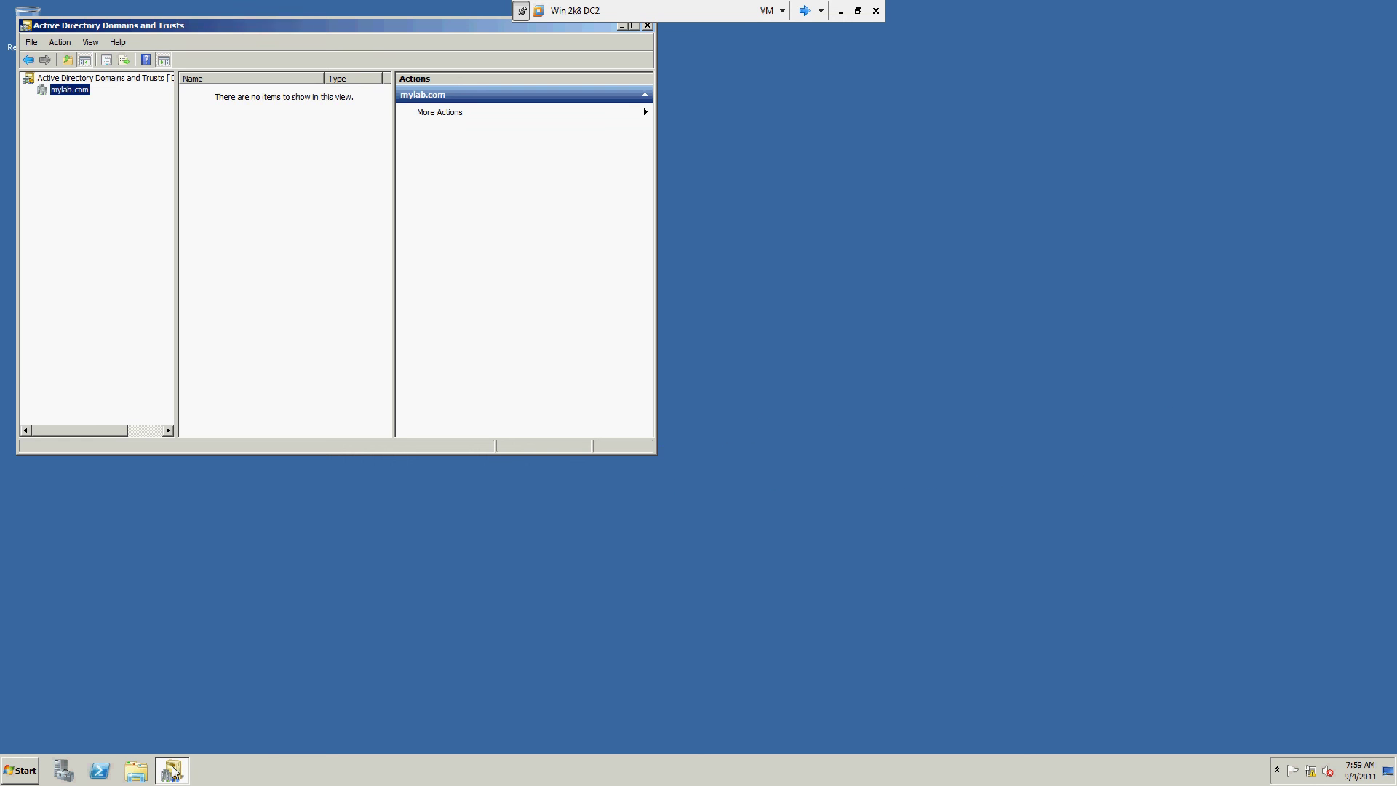
{"action": "left_click", "coordinate": [173, 770]}
{"action": "left_click", "coordinate": [18, 765]}
{"action": "mouse_move", "coordinate": [282, 647]}
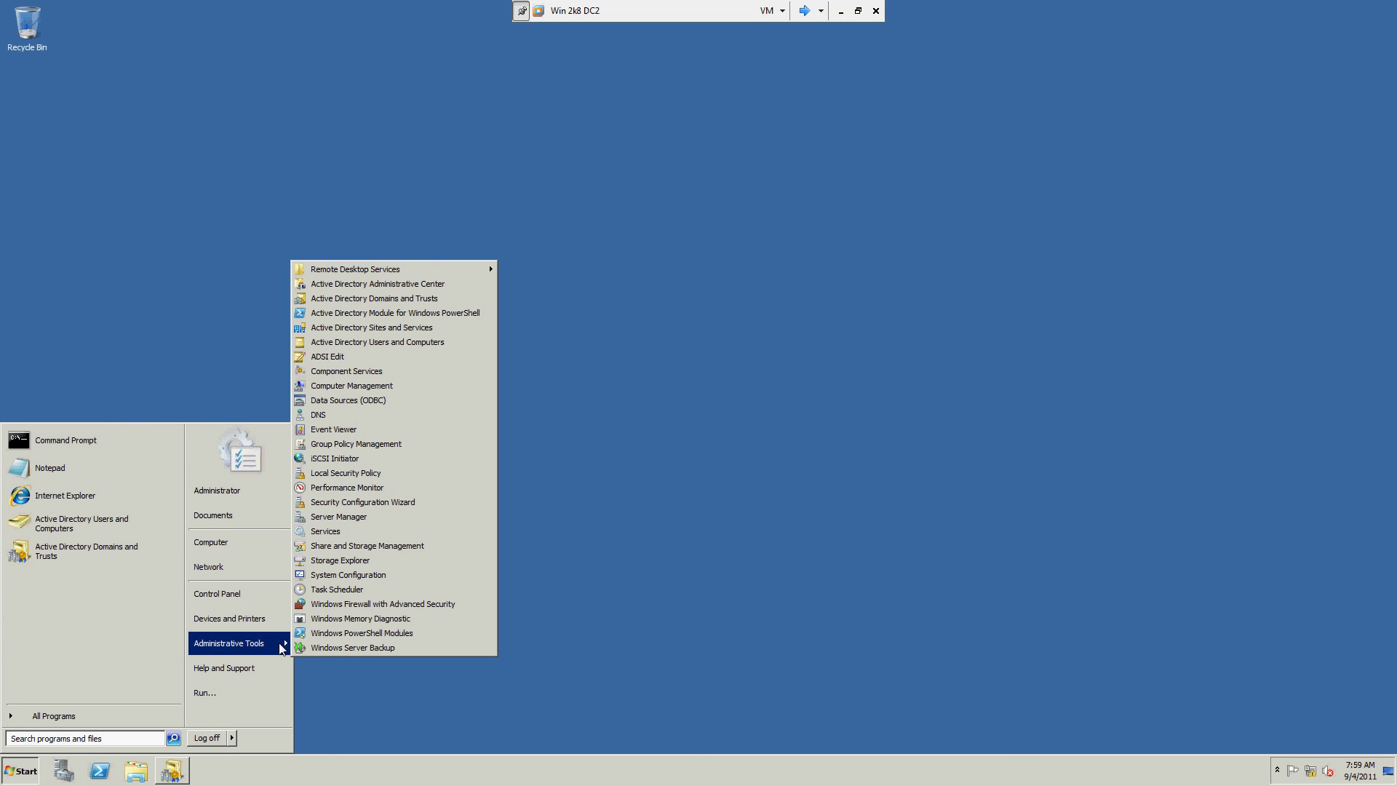
{"action": "left_click", "coordinate": [64, 773]}
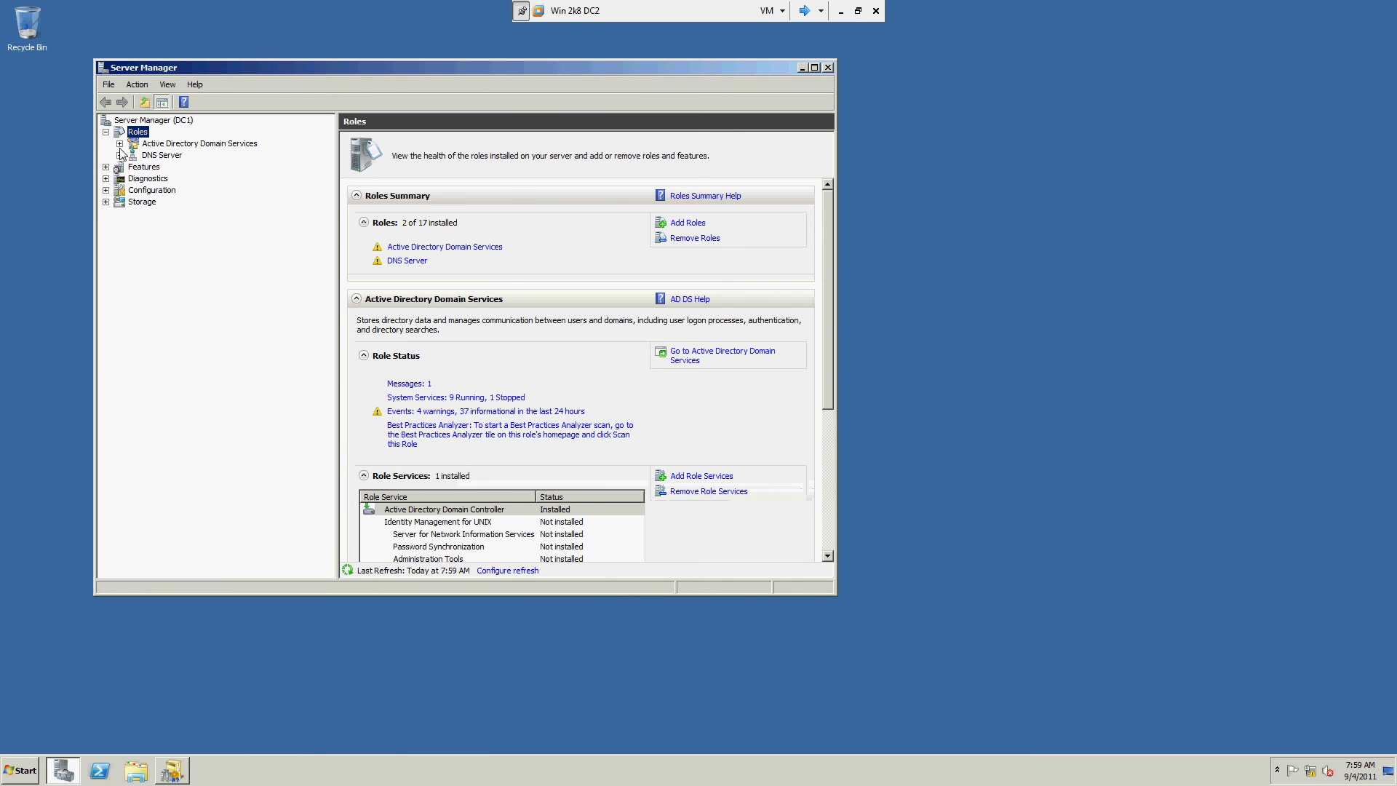
Step: Under Active Directory Domain Services > mylab.com > Sales, add a new group named SalesGroup
{"action": "left_click", "coordinate": [119, 144]}
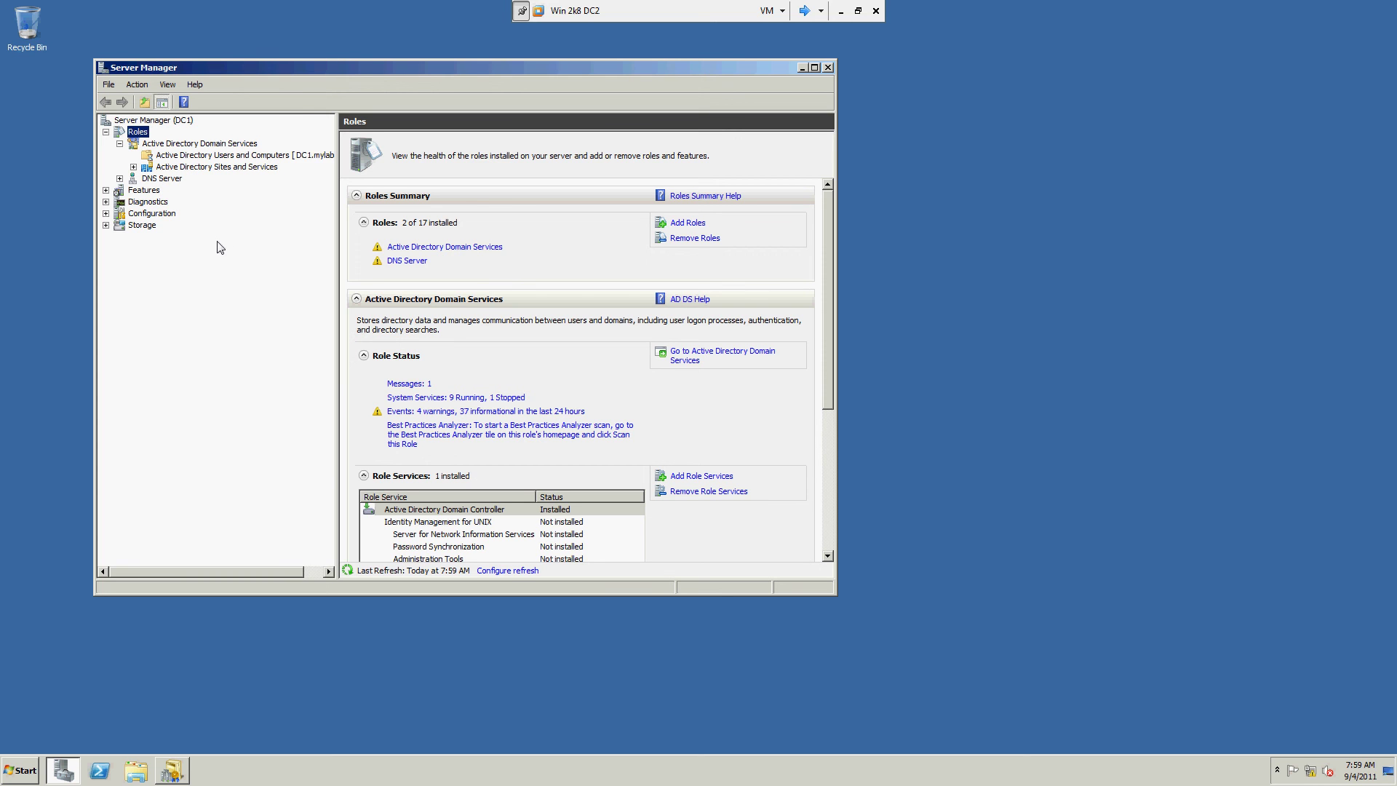
{"action": "left_click", "coordinate": [147, 167]}
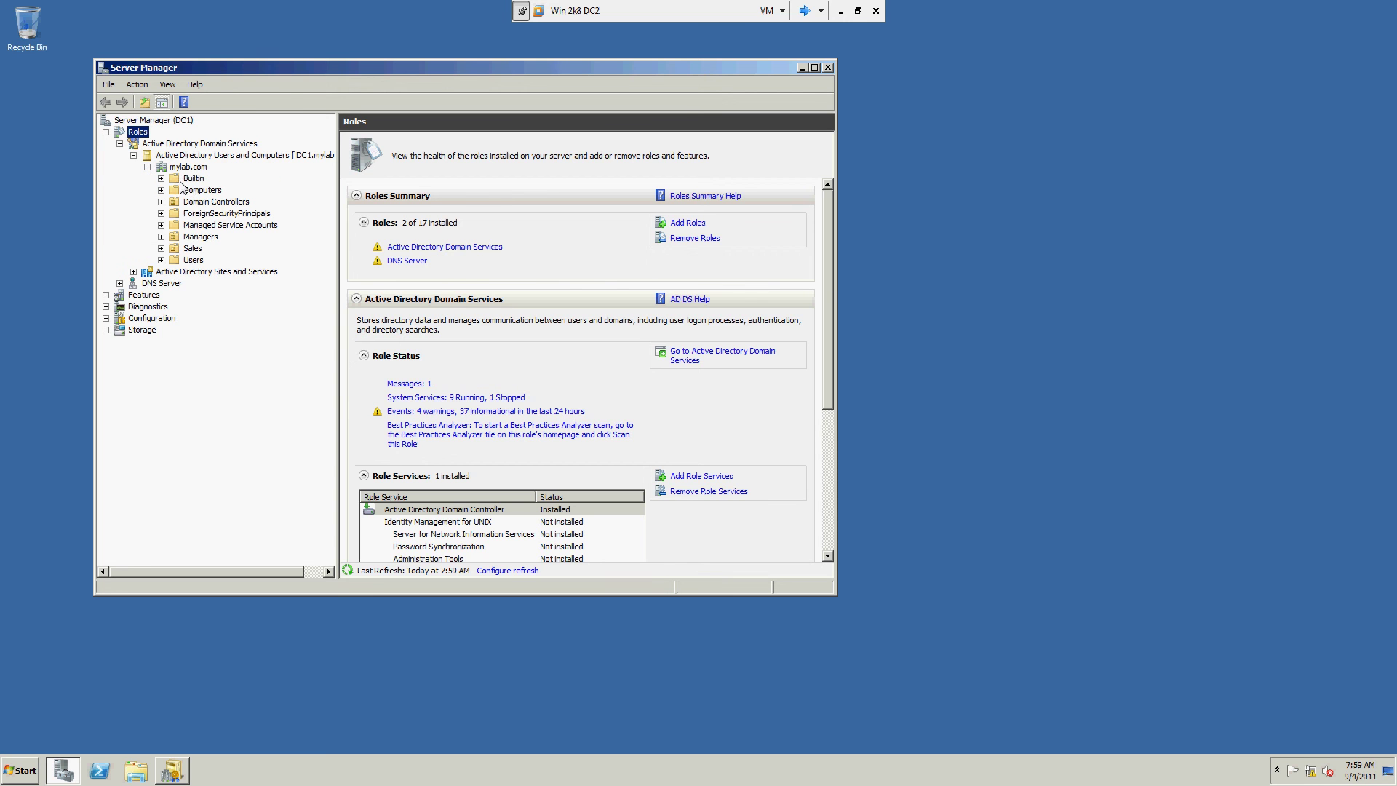
{"action": "left_click", "coordinate": [193, 248]}
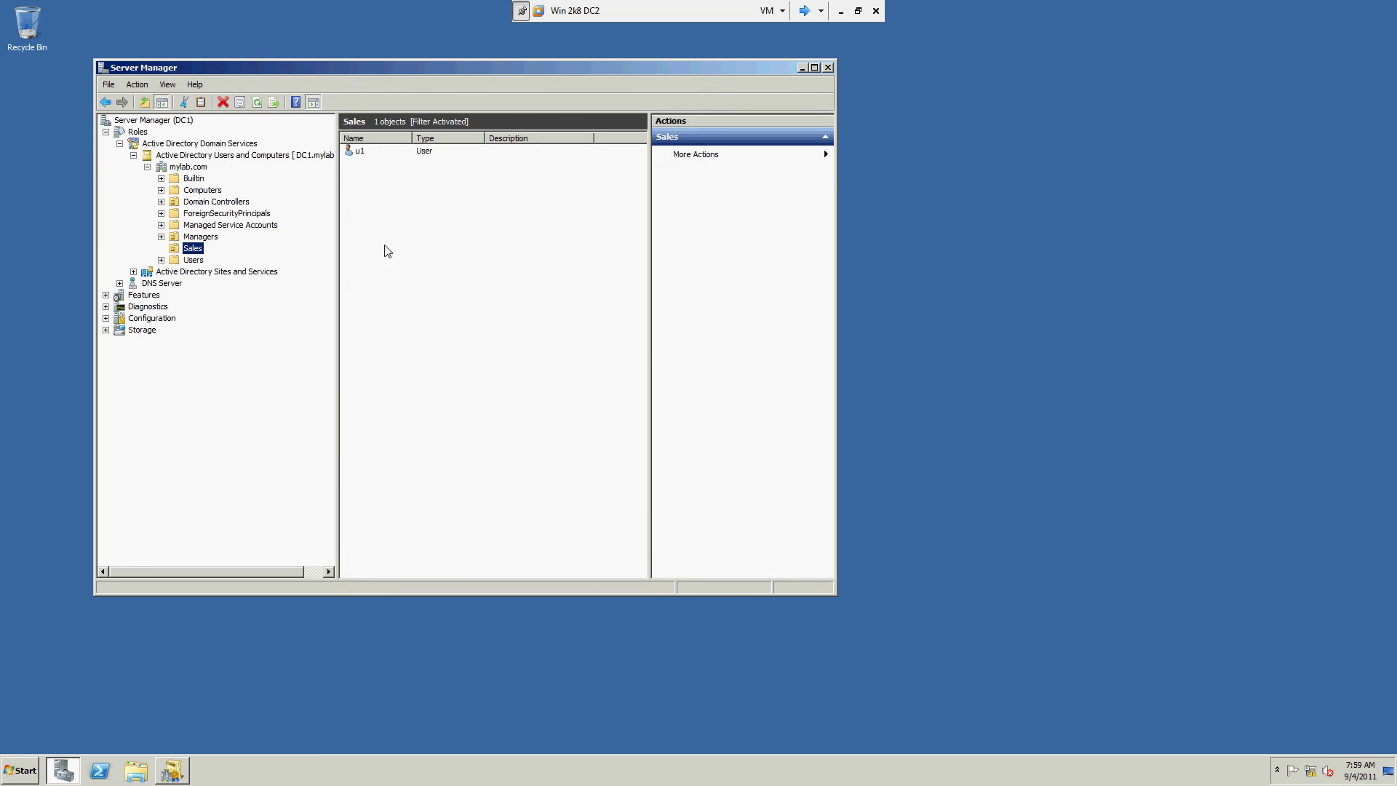
{"action": "right_click", "coordinate": [374, 248]}
{"action": "mouse_move", "coordinate": [408, 298]}
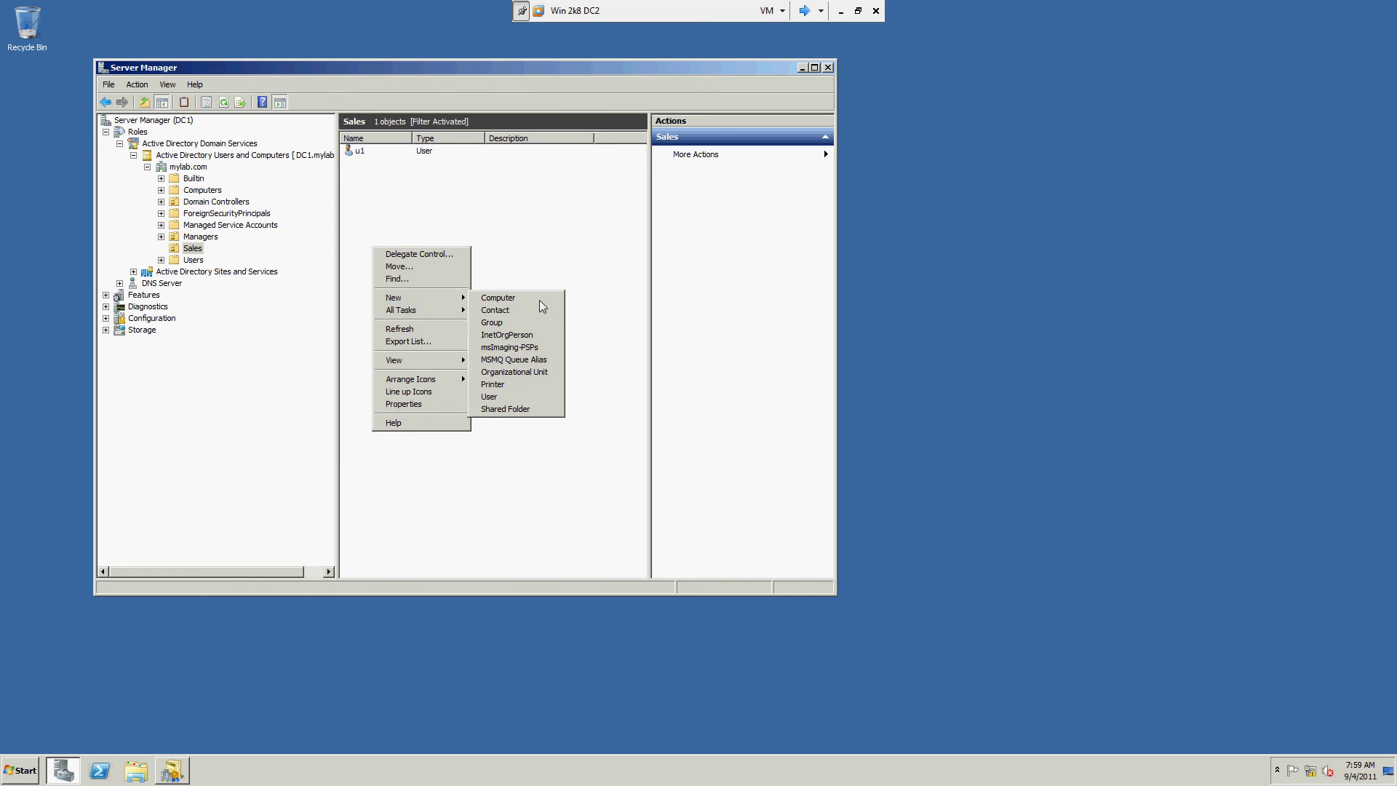
{"action": "left_click", "coordinate": [492, 322]}
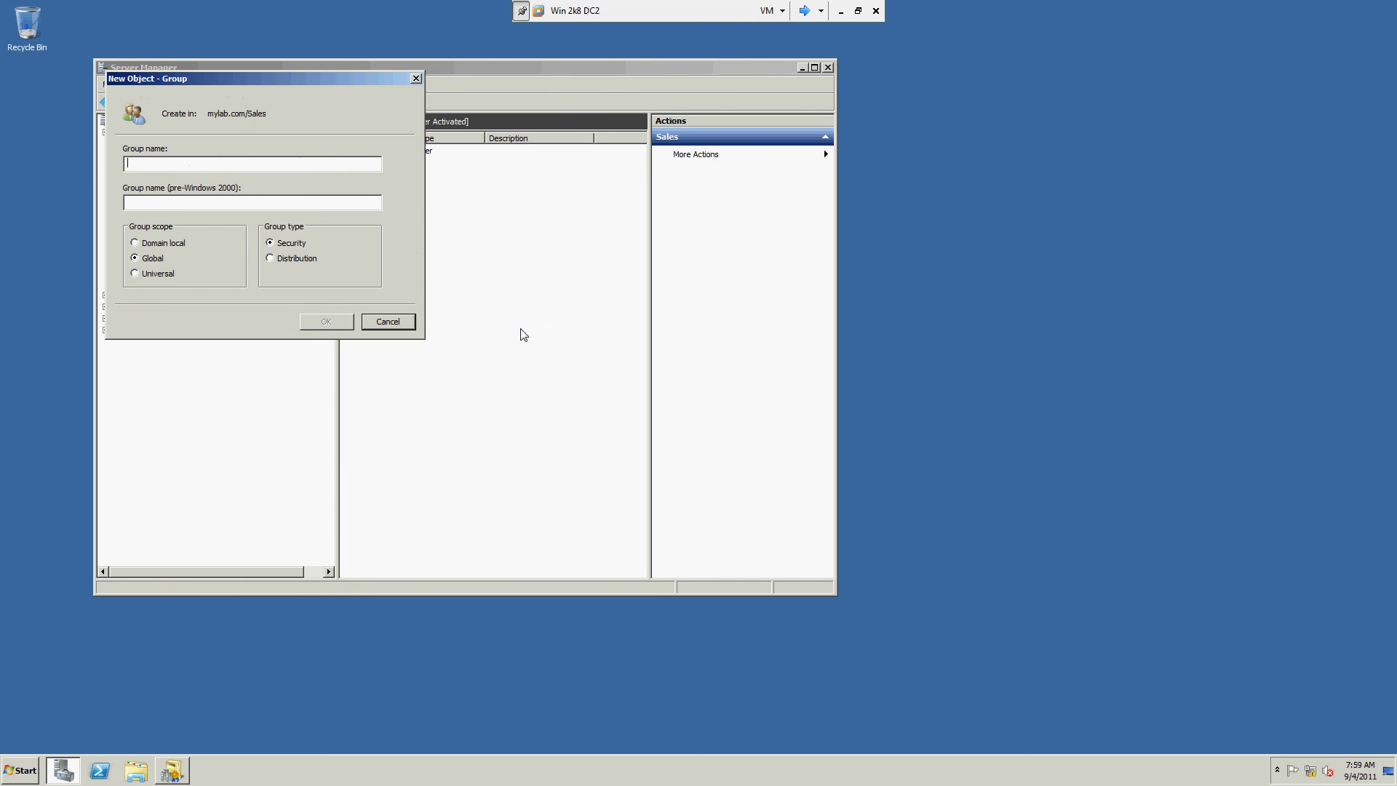
{"action": "type", "text": "SalesGroup"}
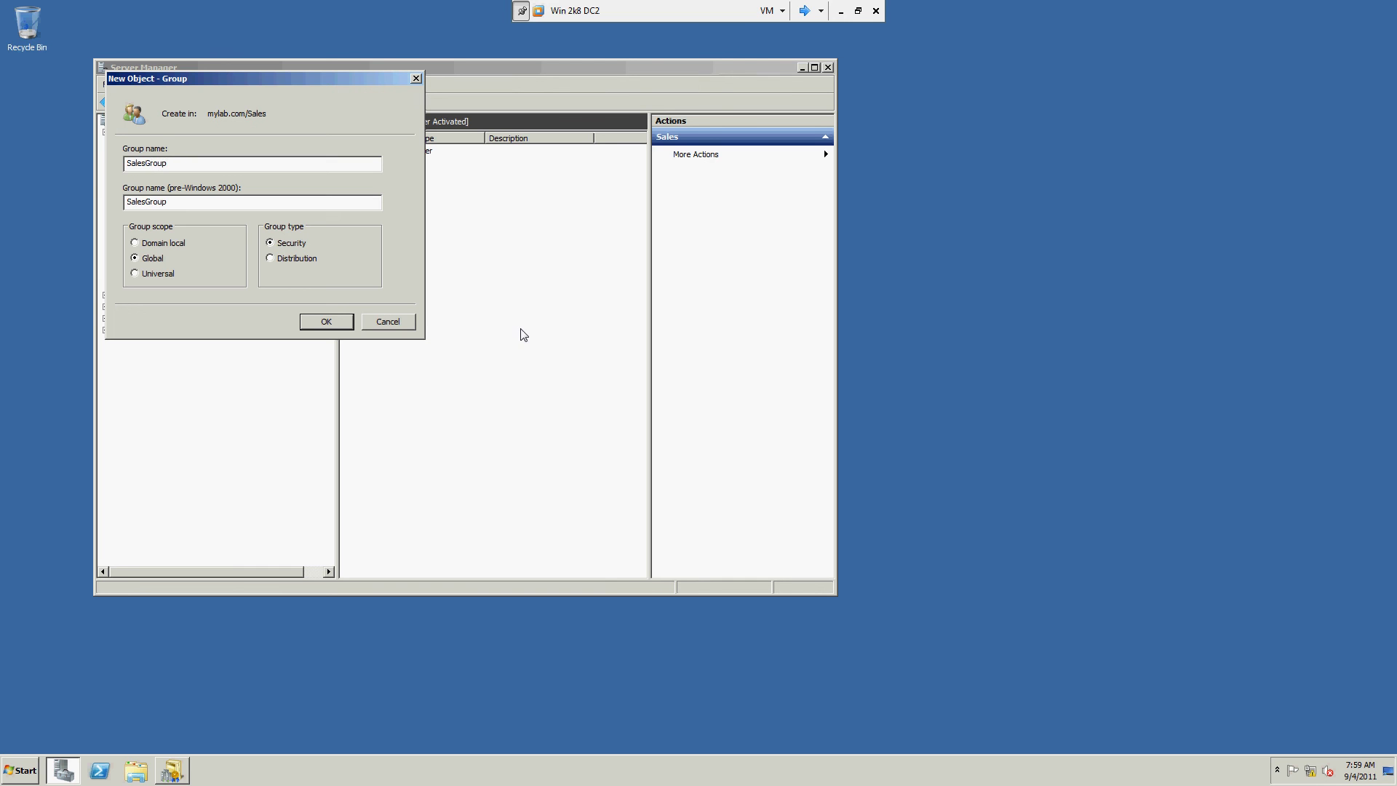
{"action": "left_click", "coordinate": [326, 322]}
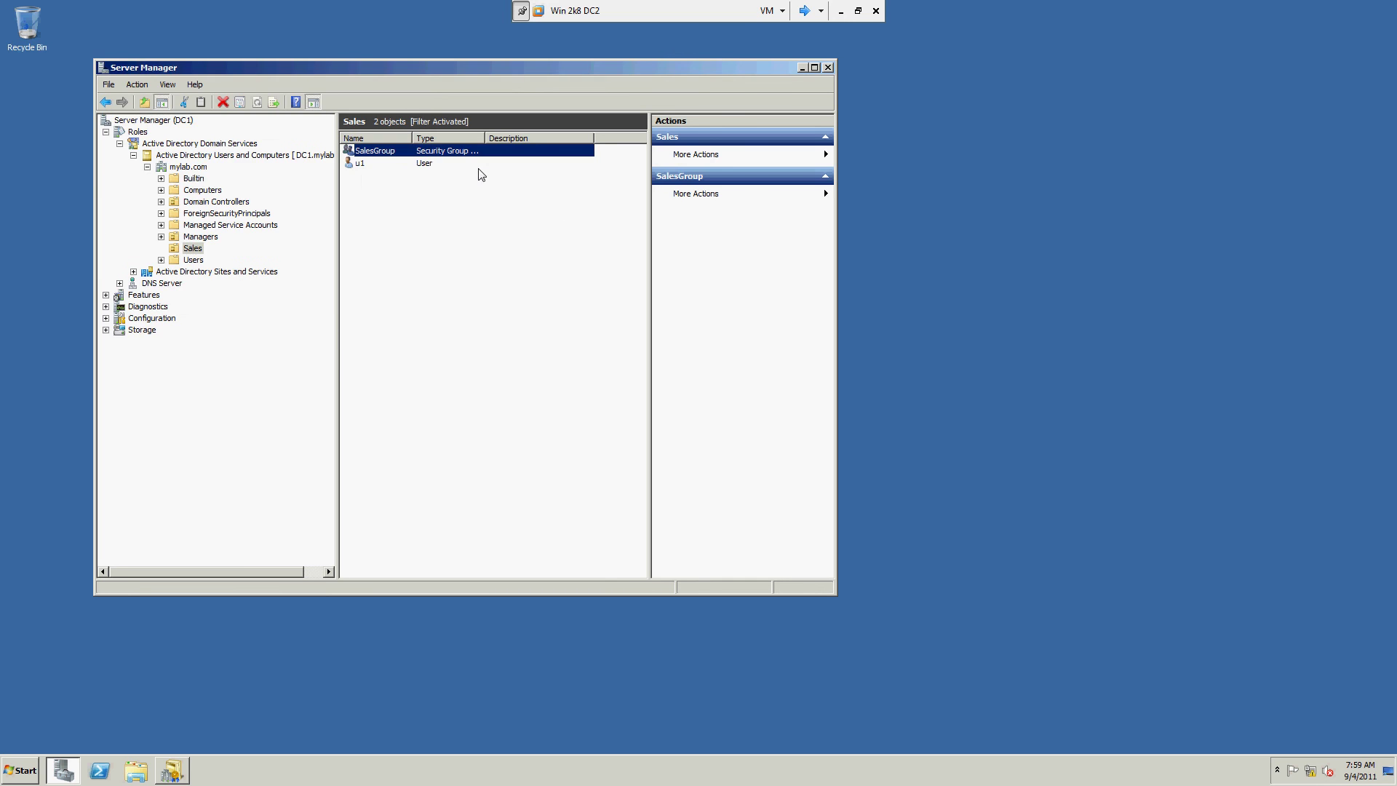
Step: Add user u1 to SalesGroup via Add to a group and confirm the success message
{"action": "right_click", "coordinate": [390, 150]}
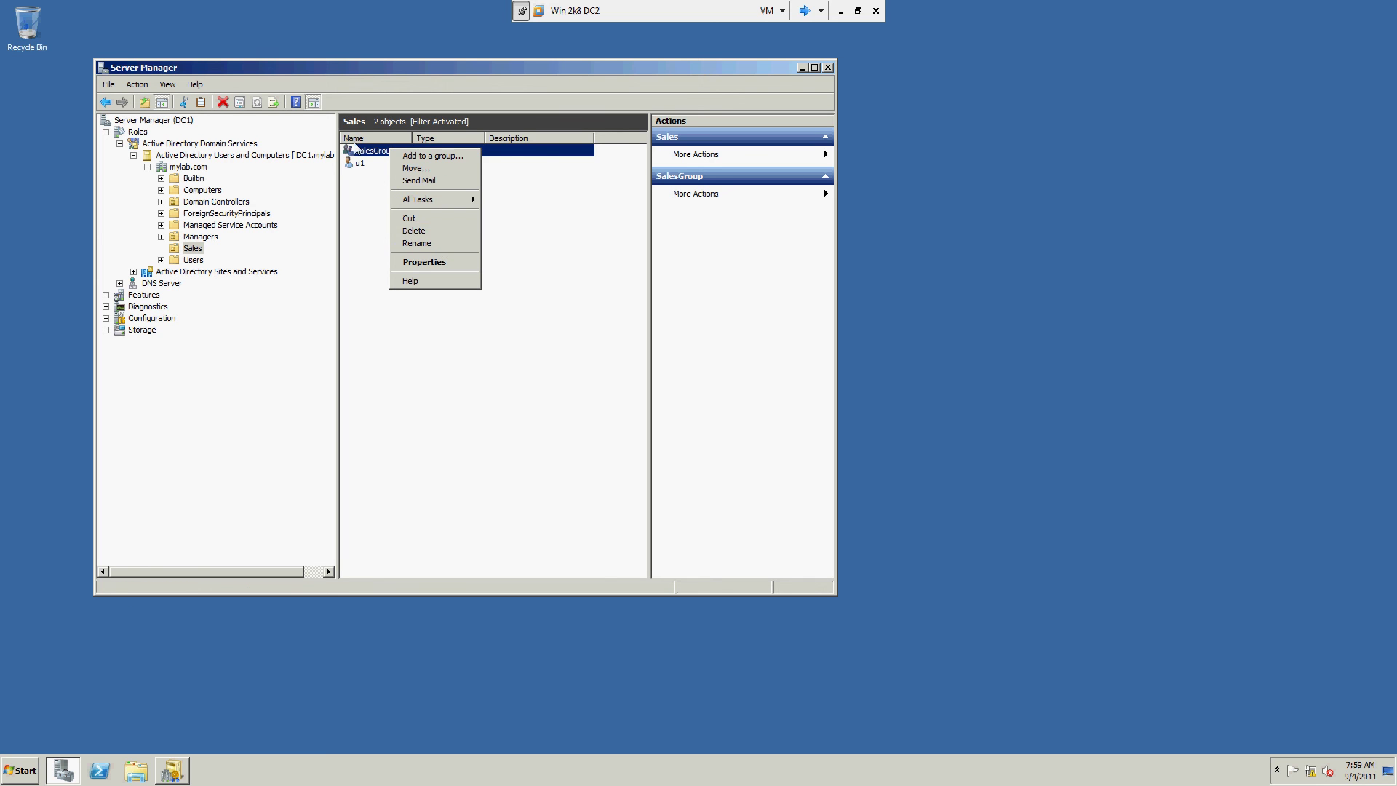
{"action": "right_click", "coordinate": [357, 166]}
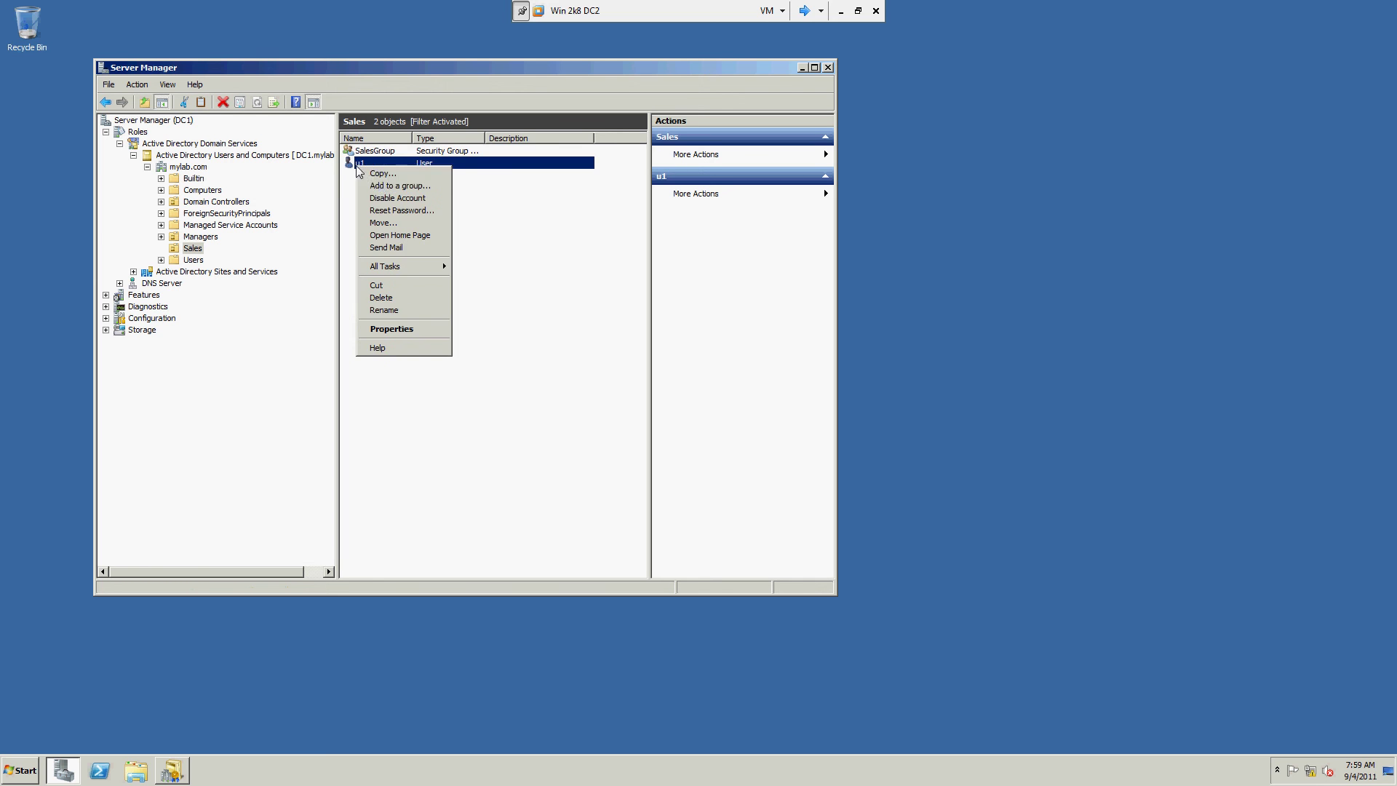
{"action": "left_click", "coordinate": [409, 188]}
{"action": "type", "text": "Sales"}
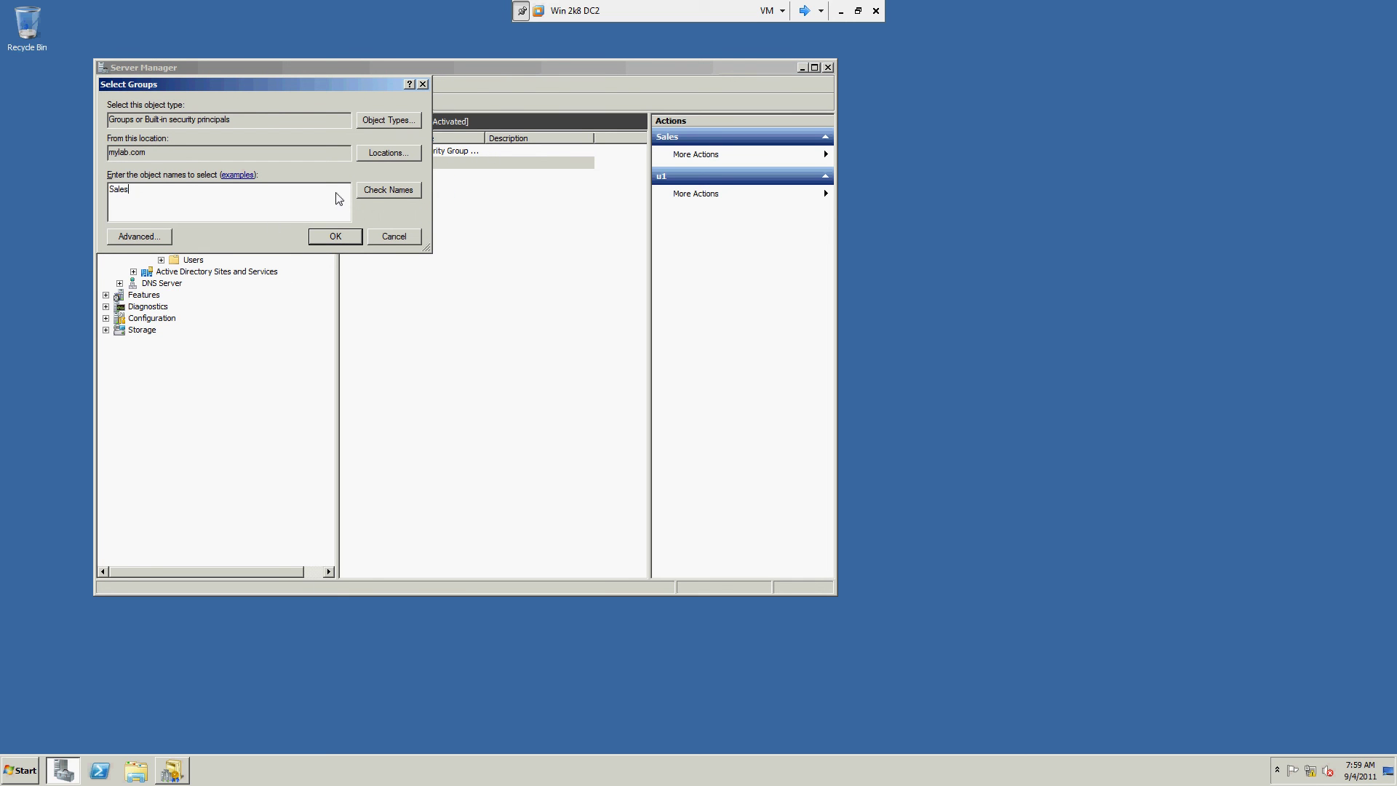
{"action": "left_click", "coordinate": [368, 194]}
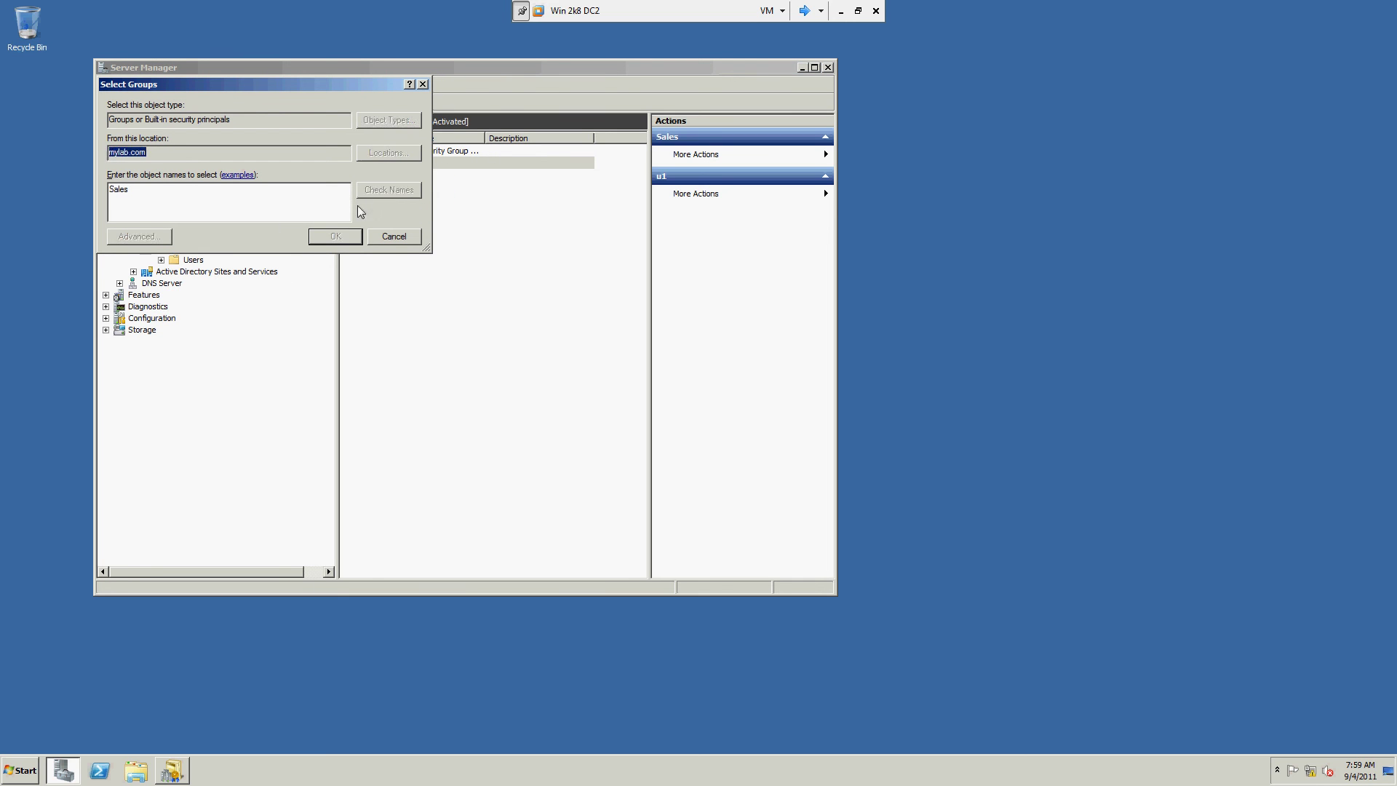
{"action": "left_click", "coordinate": [336, 237]}
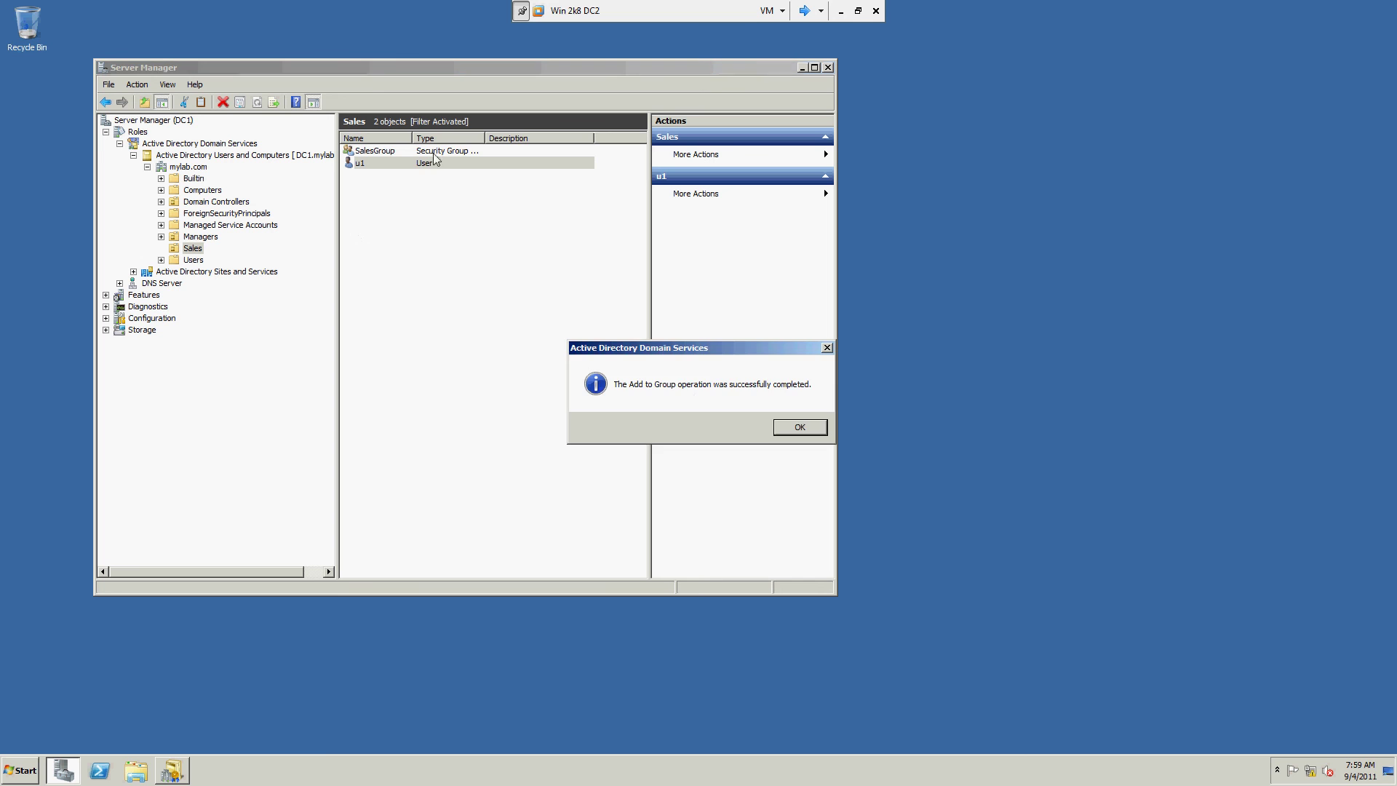
{"action": "left_click", "coordinate": [801, 428]}
Step: Launch Active Directory Users and Computers from Administrative Tools
{"action": "left_click", "coordinate": [452, 153]}
{"action": "left_click", "coordinate": [377, 166]}
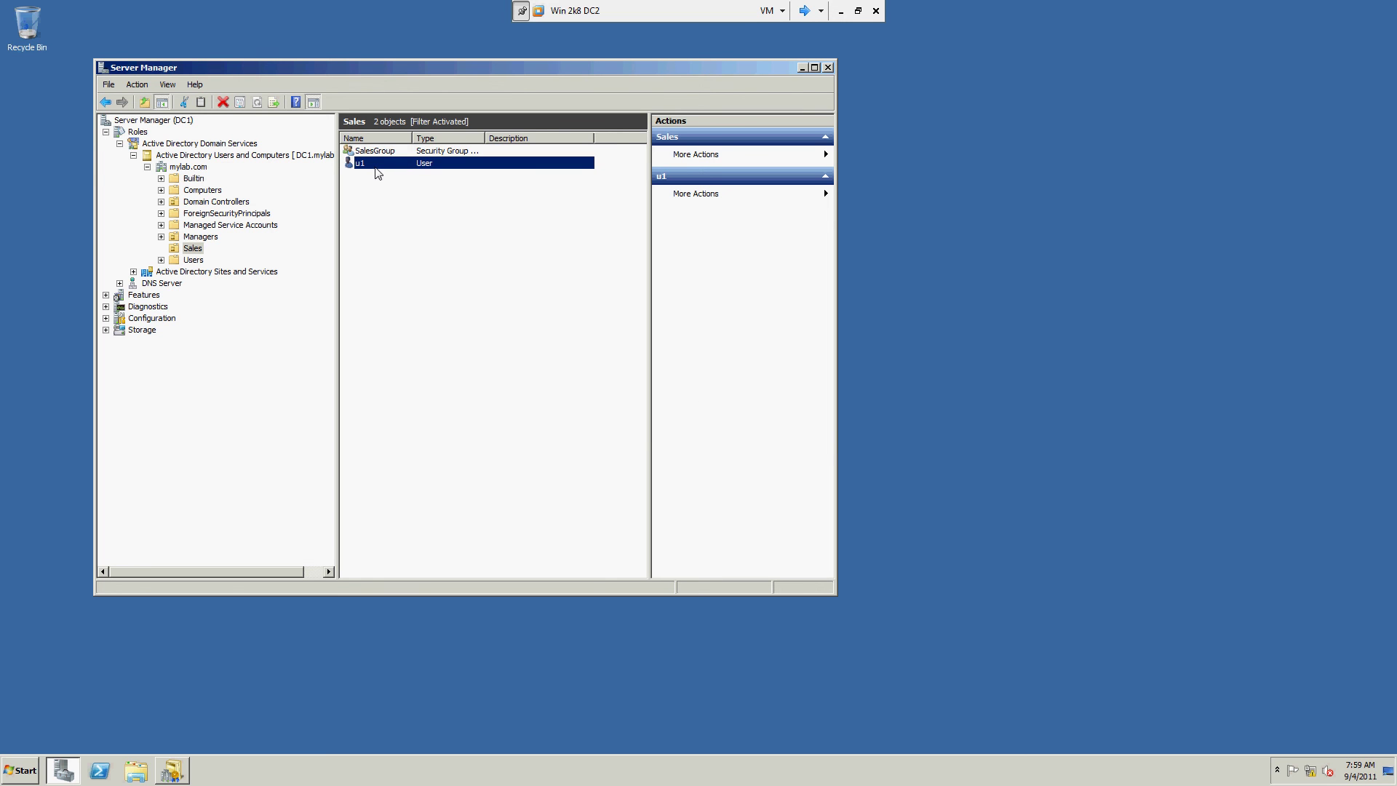
{"action": "left_click", "coordinate": [166, 85]}
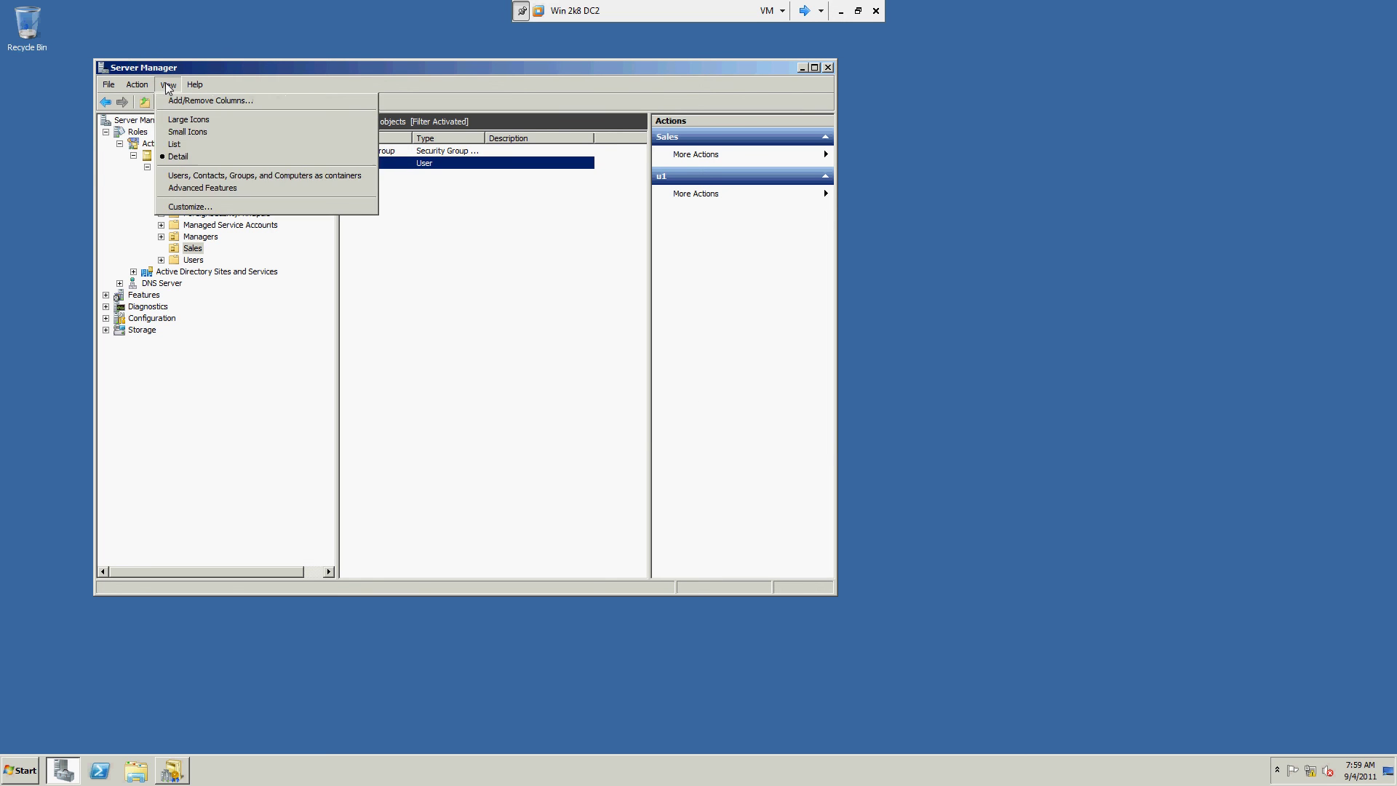
{"action": "left_click", "coordinate": [20, 770]}
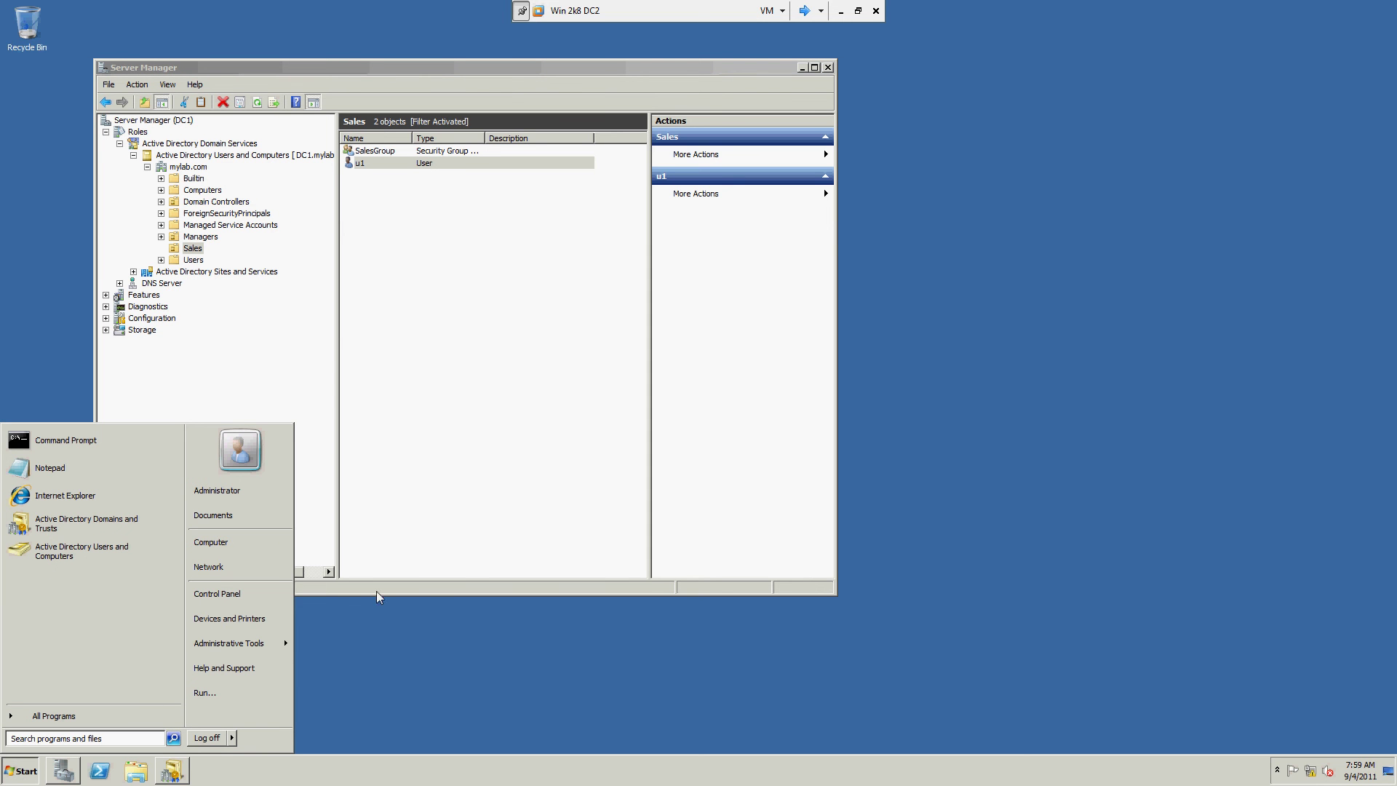
{"action": "mouse_move", "coordinate": [284, 646]}
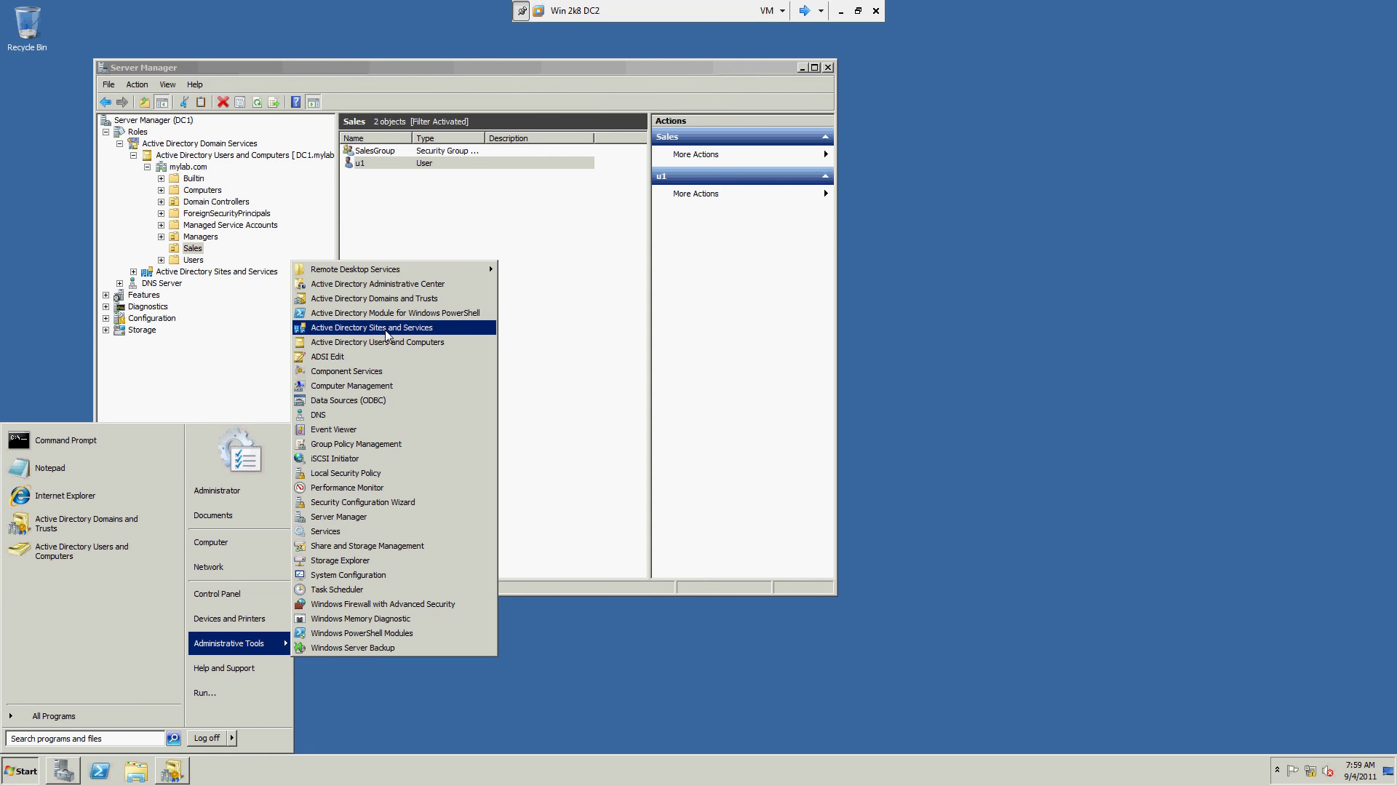
{"action": "left_click", "coordinate": [368, 342]}
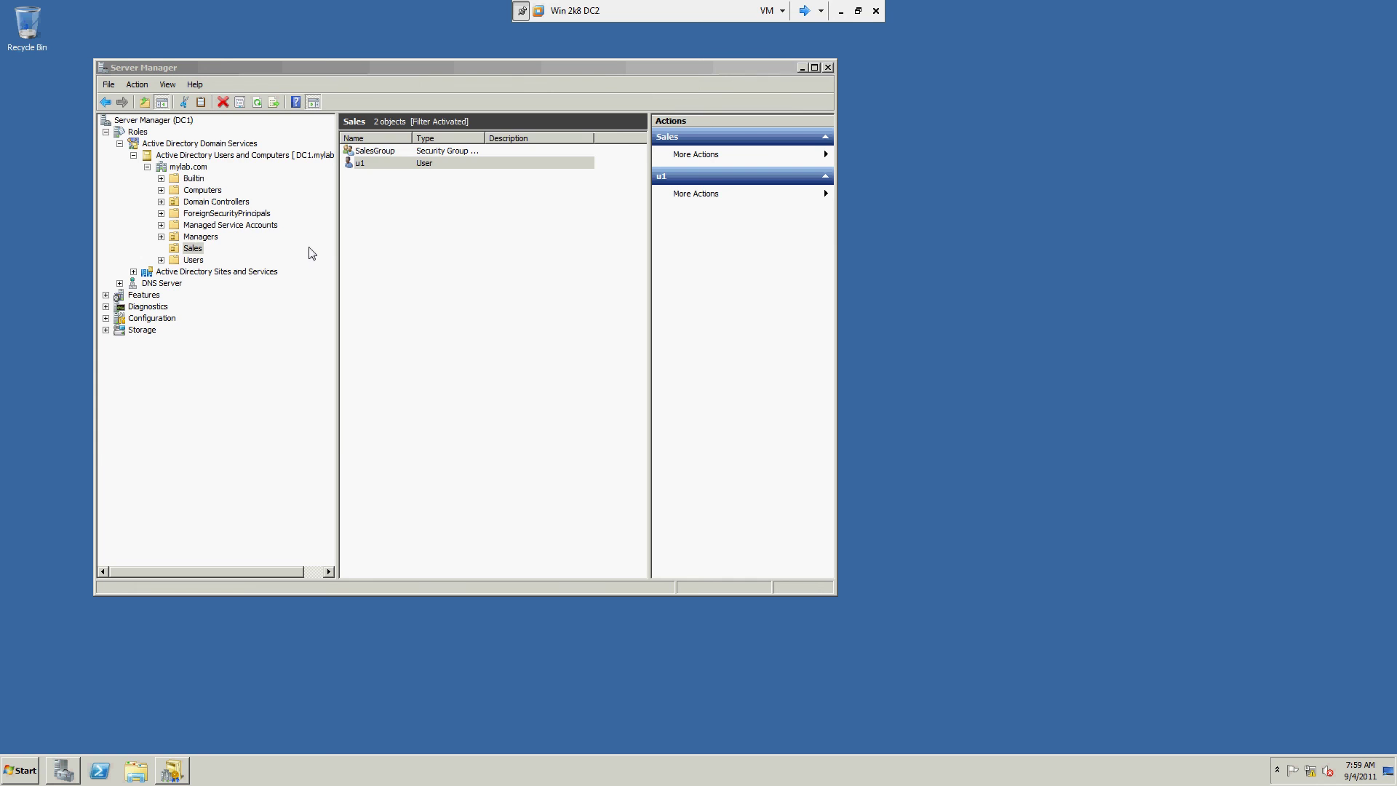
Step: Maximise the console, enable View > Advanced Features, and show mylab.com's System container
{"action": "double_click", "coordinate": [329, 76]}
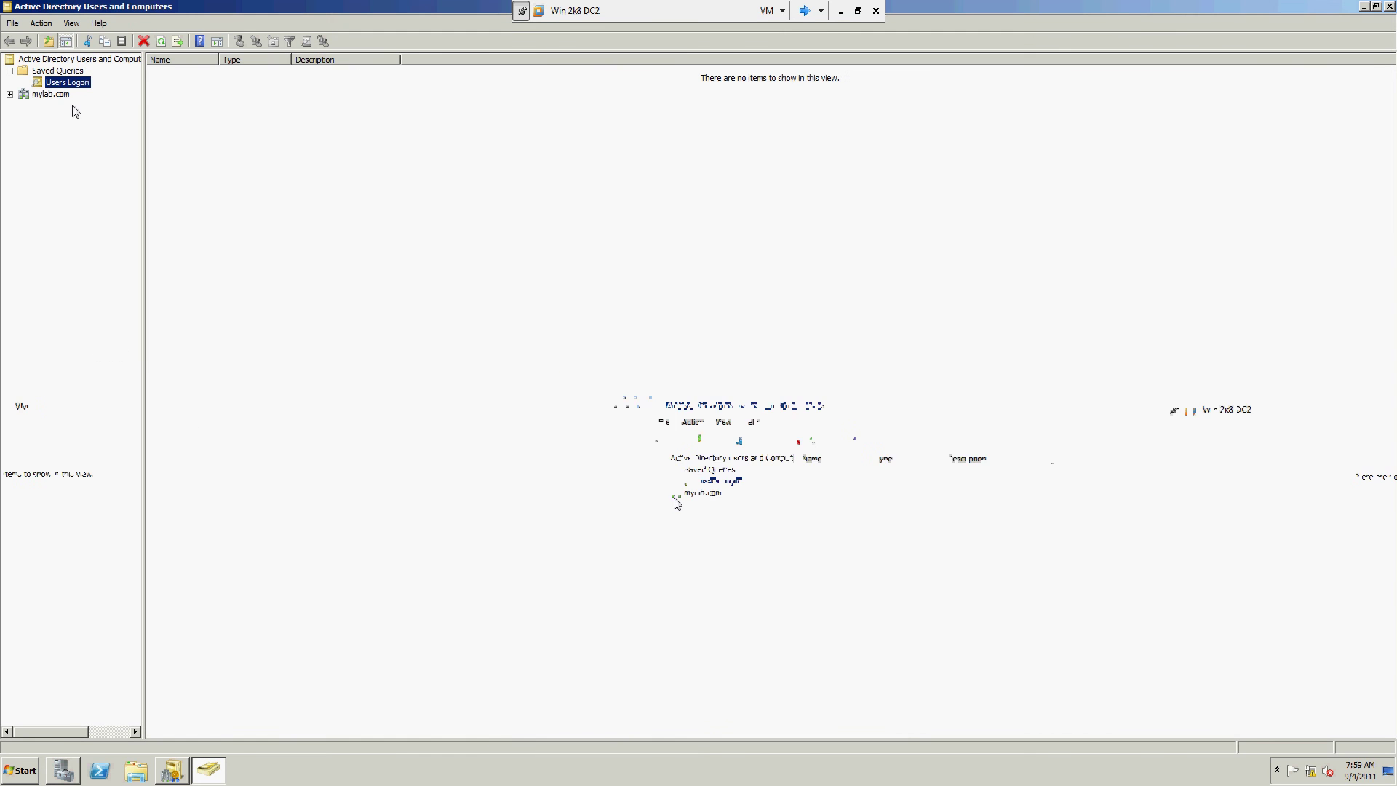
{"action": "left_click", "coordinate": [11, 95]}
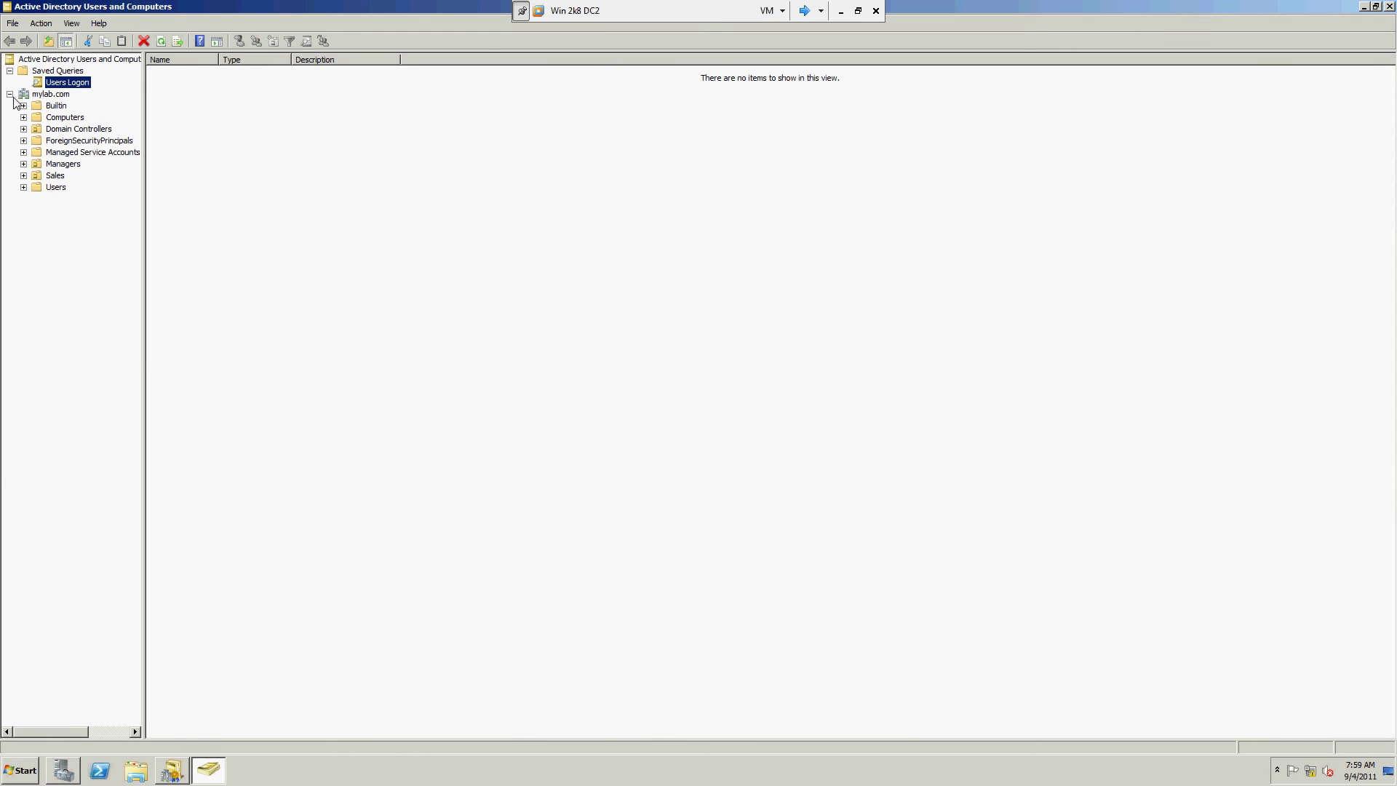
{"action": "left_click", "coordinate": [76, 23]}
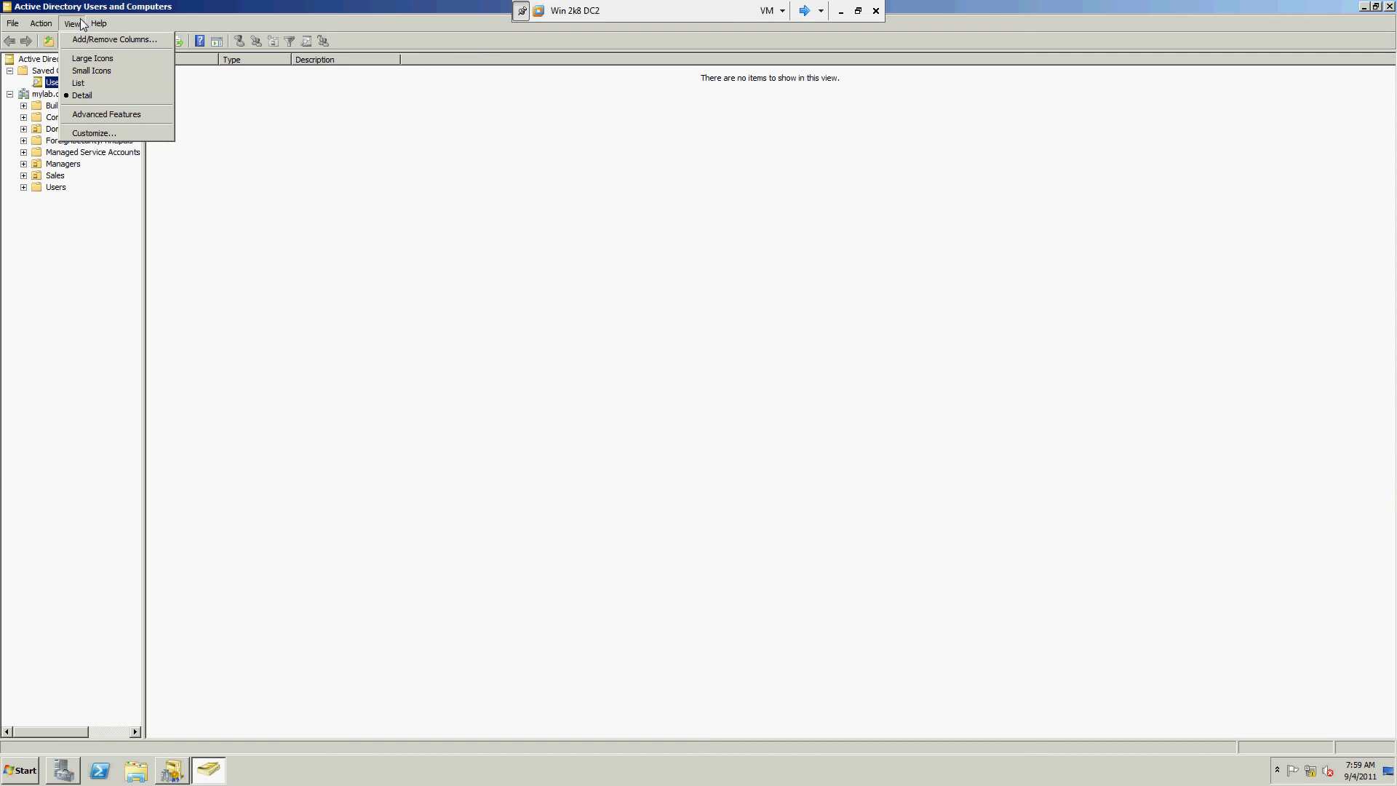
{"action": "left_click", "coordinate": [158, 116]}
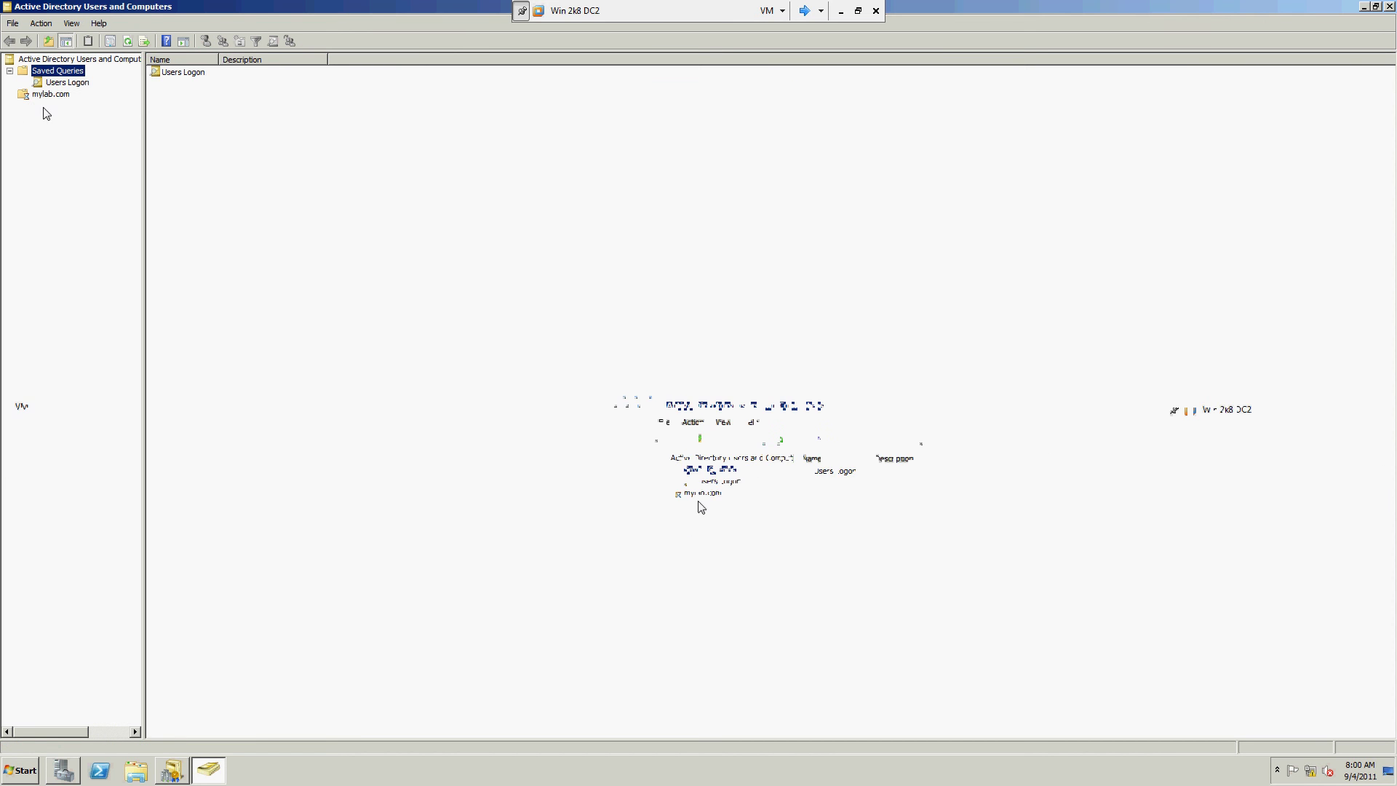
{"action": "left_click", "coordinate": [54, 213]}
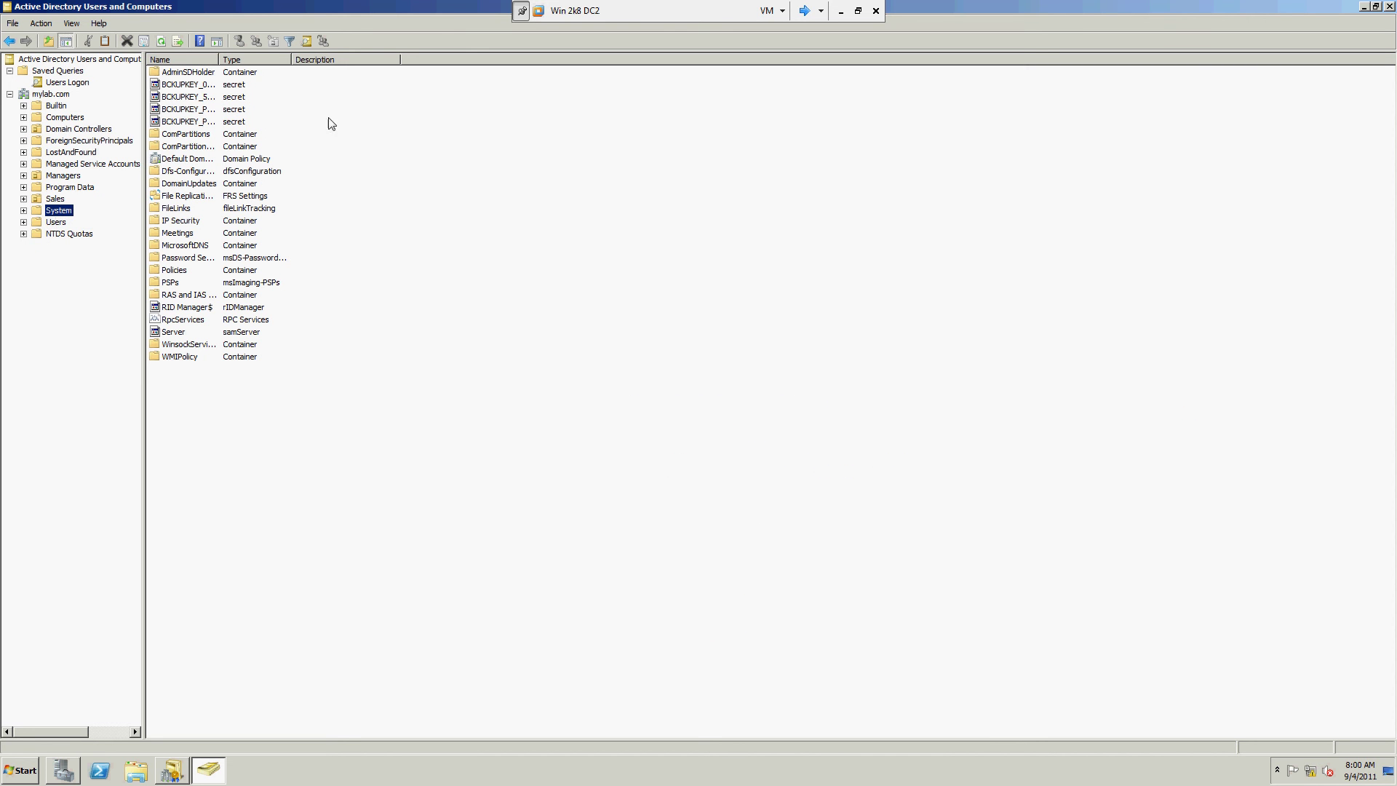
Step: Open the Properties of SalesPasswords under System > Password Settings Container
{"action": "double_click", "coordinate": [218, 60]}
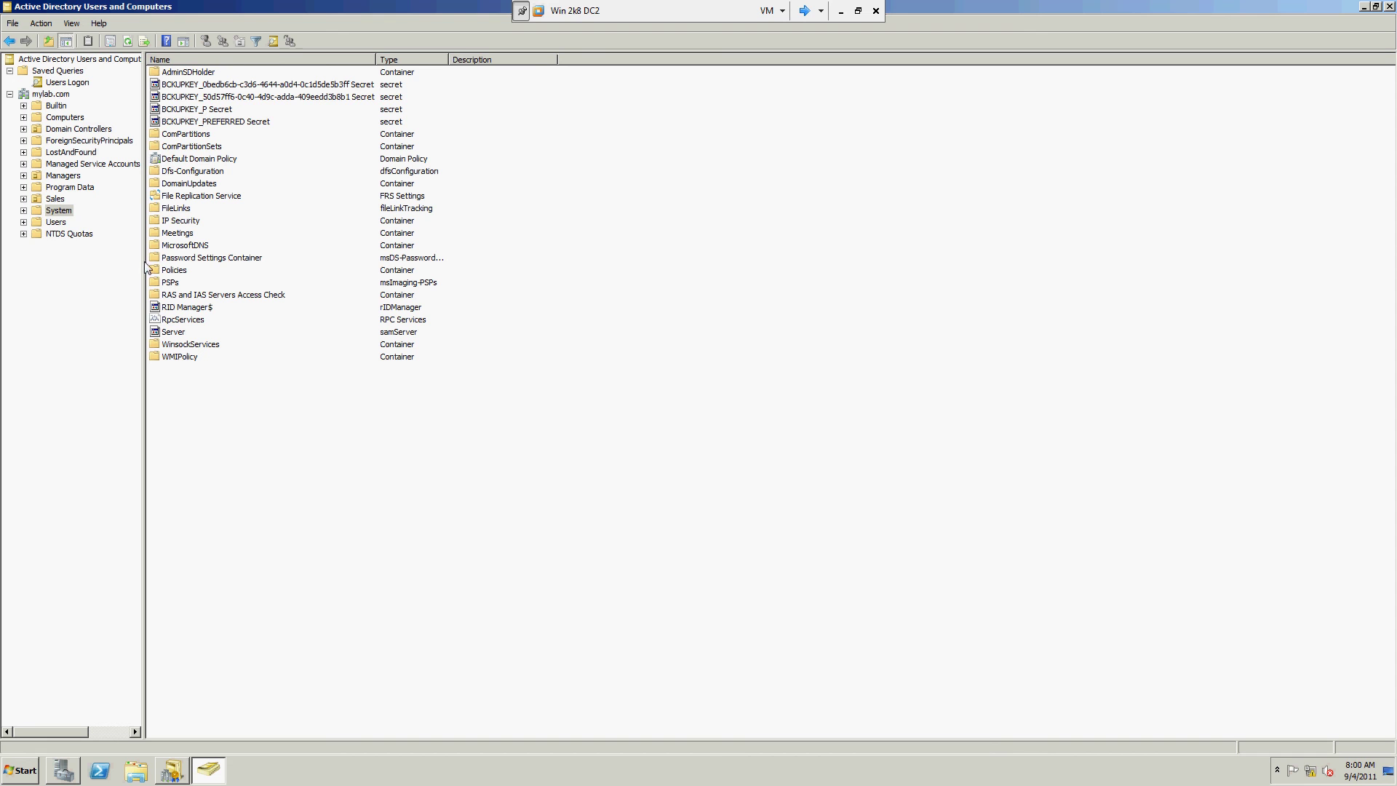
{"action": "left_click", "coordinate": [23, 210]}
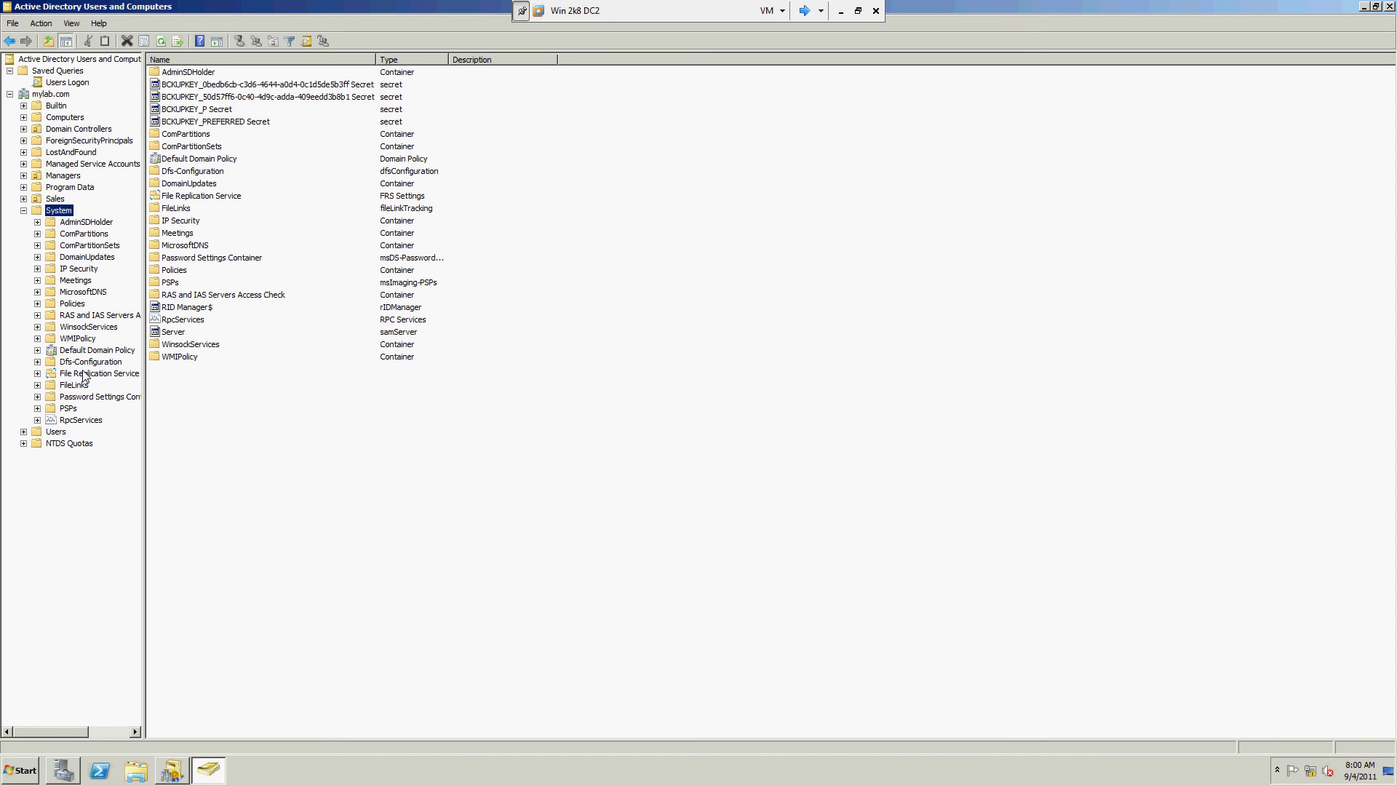
{"action": "left_click", "coordinate": [125, 396]}
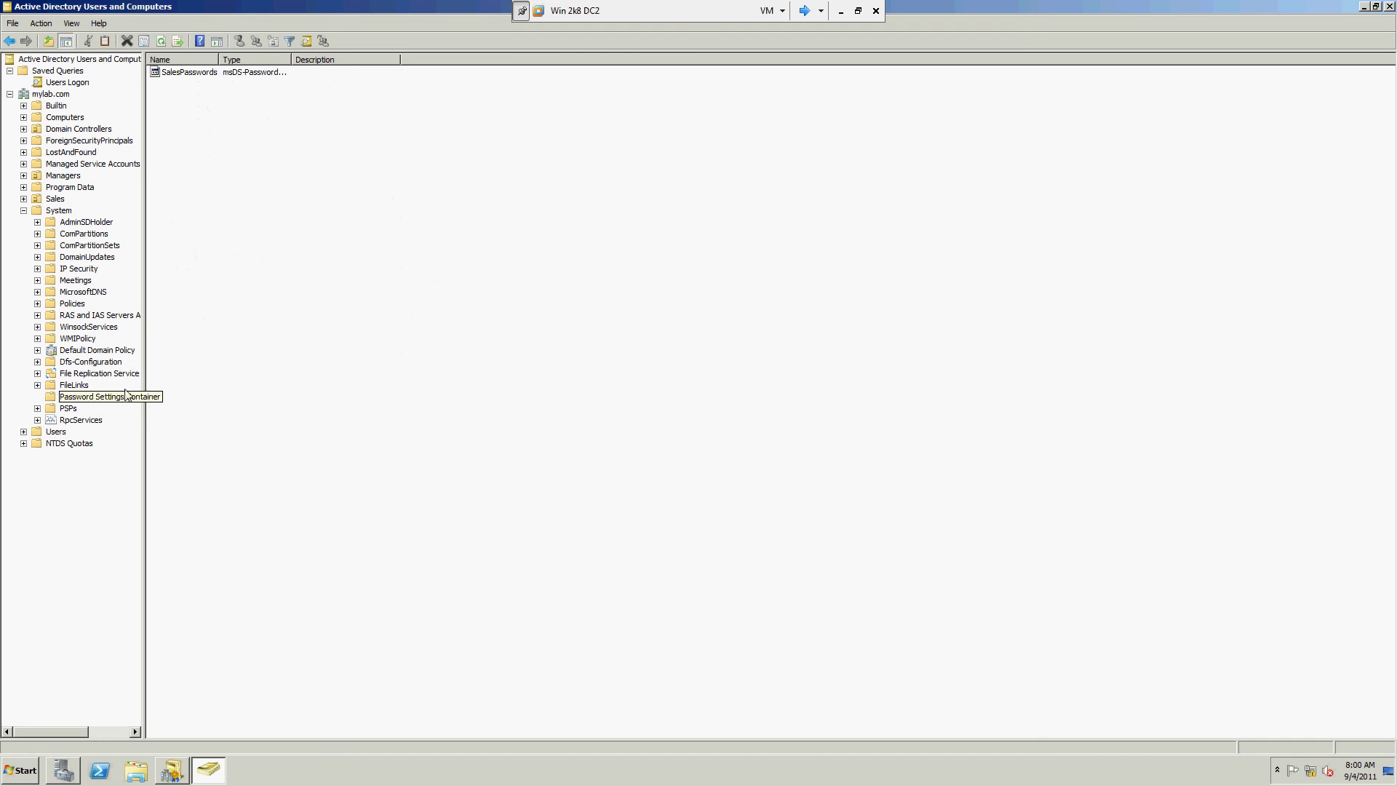
{"action": "left_click", "coordinate": [230, 76]}
{"action": "left_click_drag", "start_coordinate": [219, 59], "coordinate": [290, 60]}
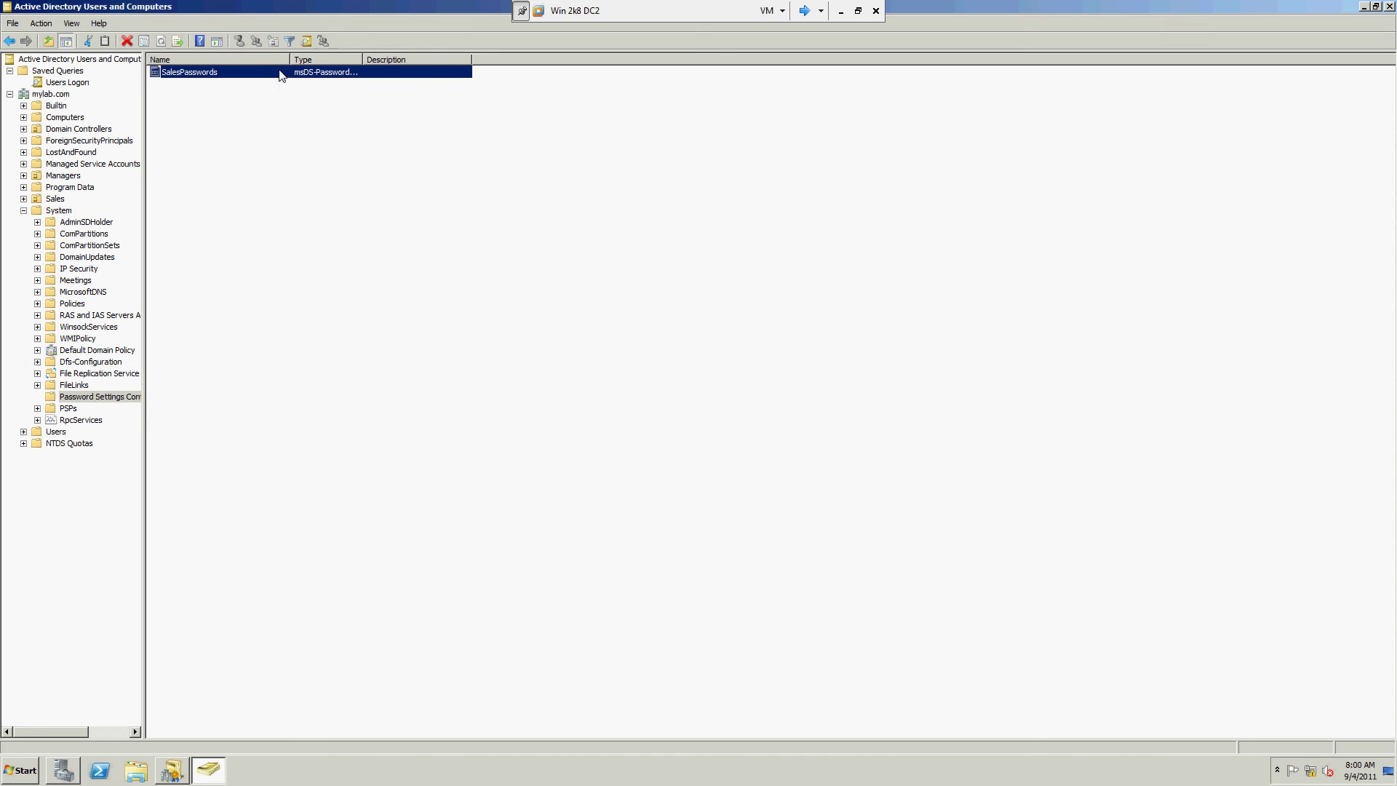
{"action": "right_click", "coordinate": [280, 76]}
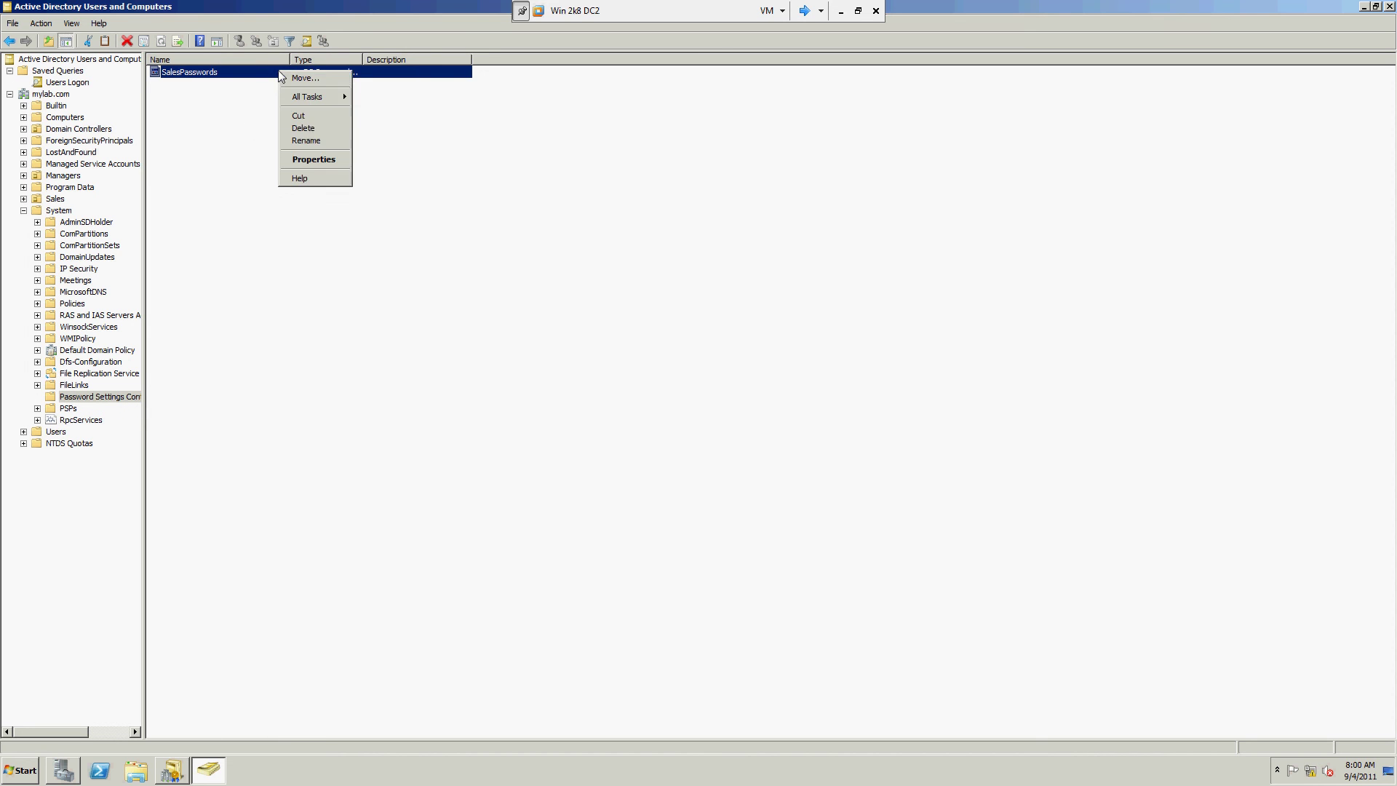
{"action": "left_click", "coordinate": [318, 161]}
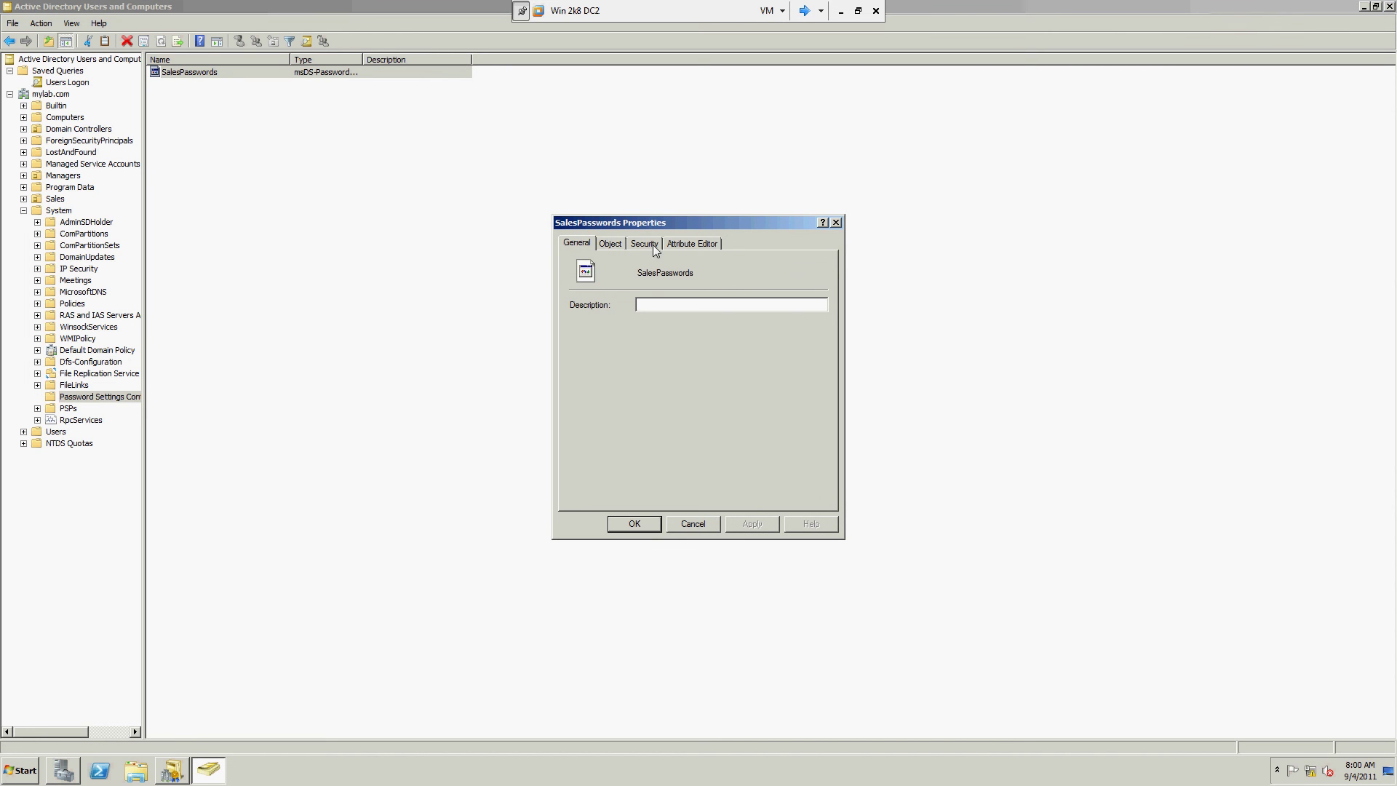
Step: Show SalesPasswords' Attribute Editor and widen the Attribute column
{"action": "left_click", "coordinate": [674, 243]}
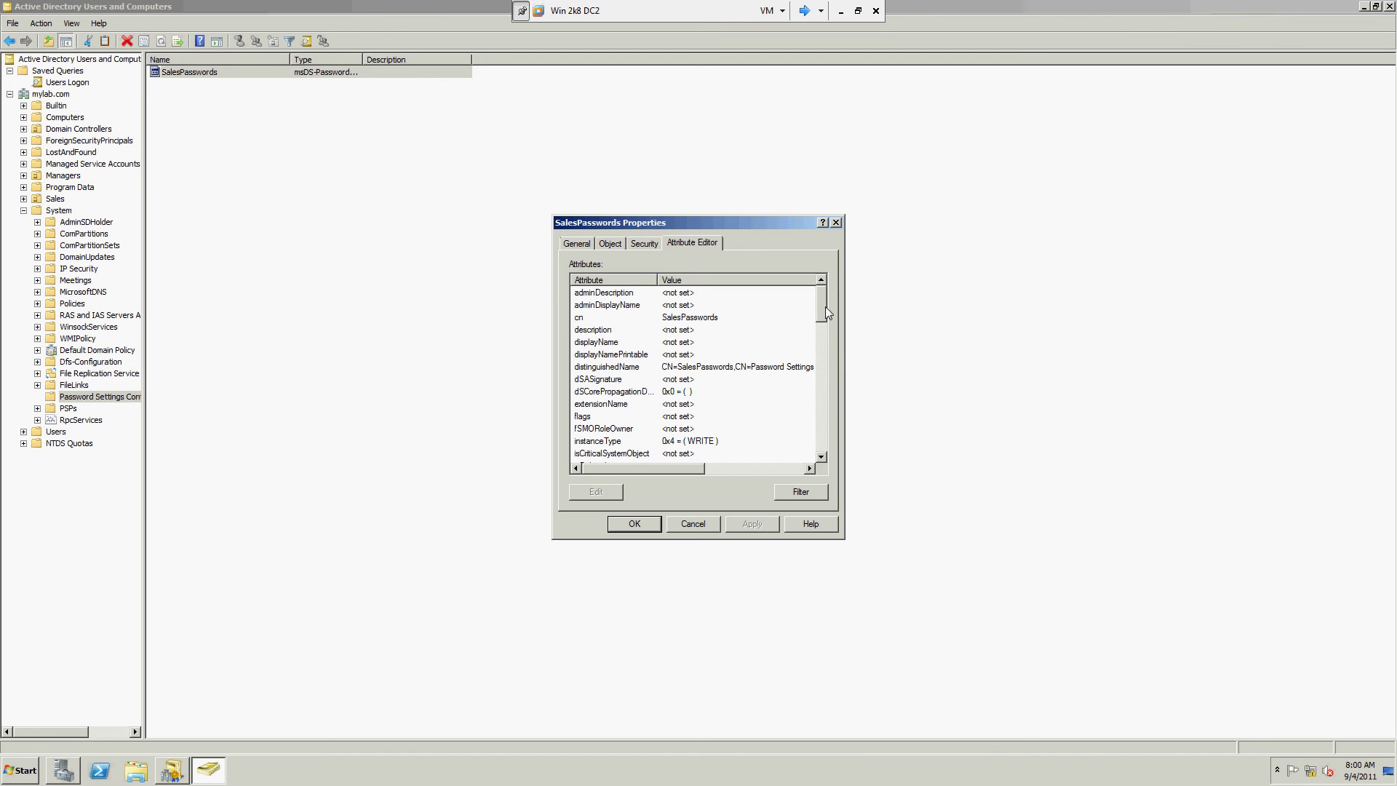
{"action": "left_click_drag", "start_coordinate": [825, 307], "coordinate": [831, 351]}
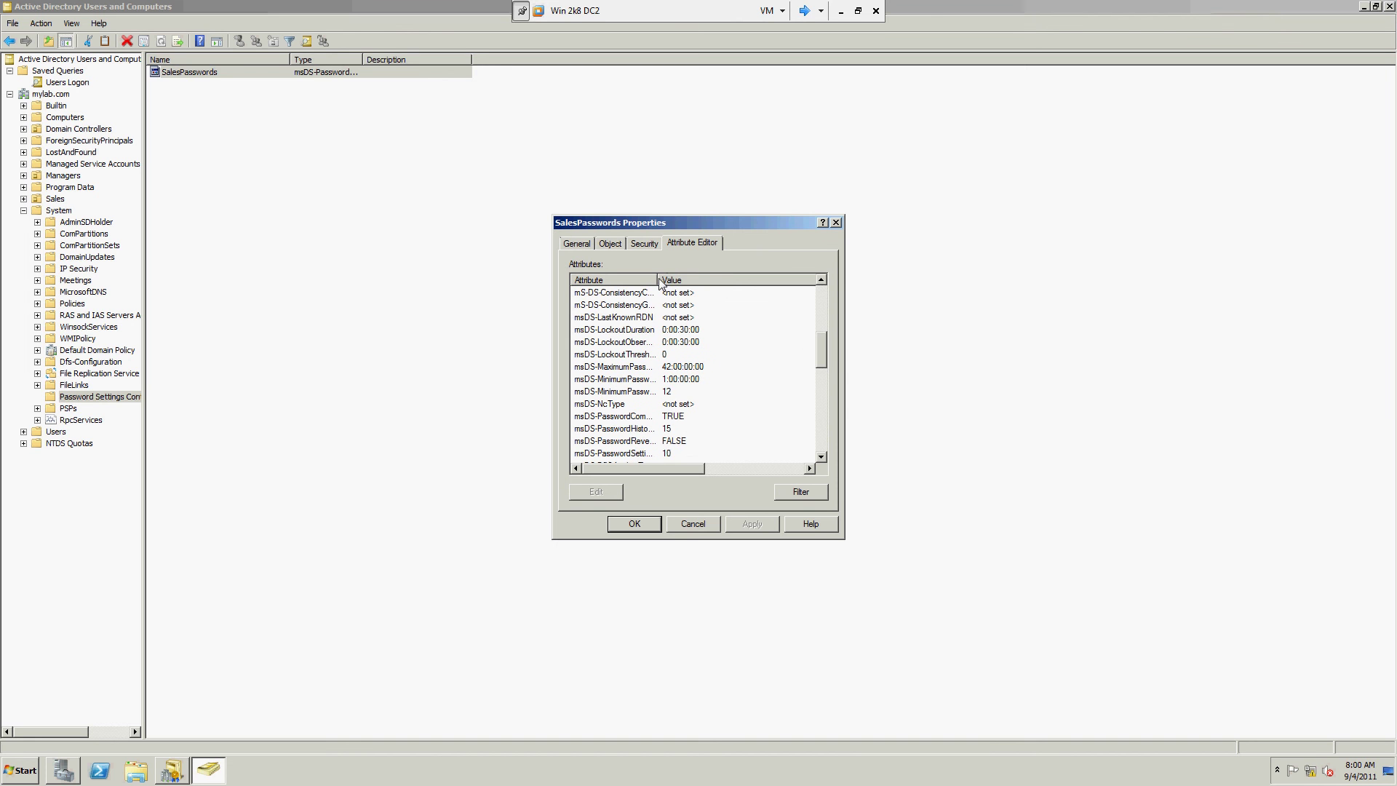
{"action": "left_click_drag", "start_coordinate": [660, 284], "coordinate": [712, 284]}
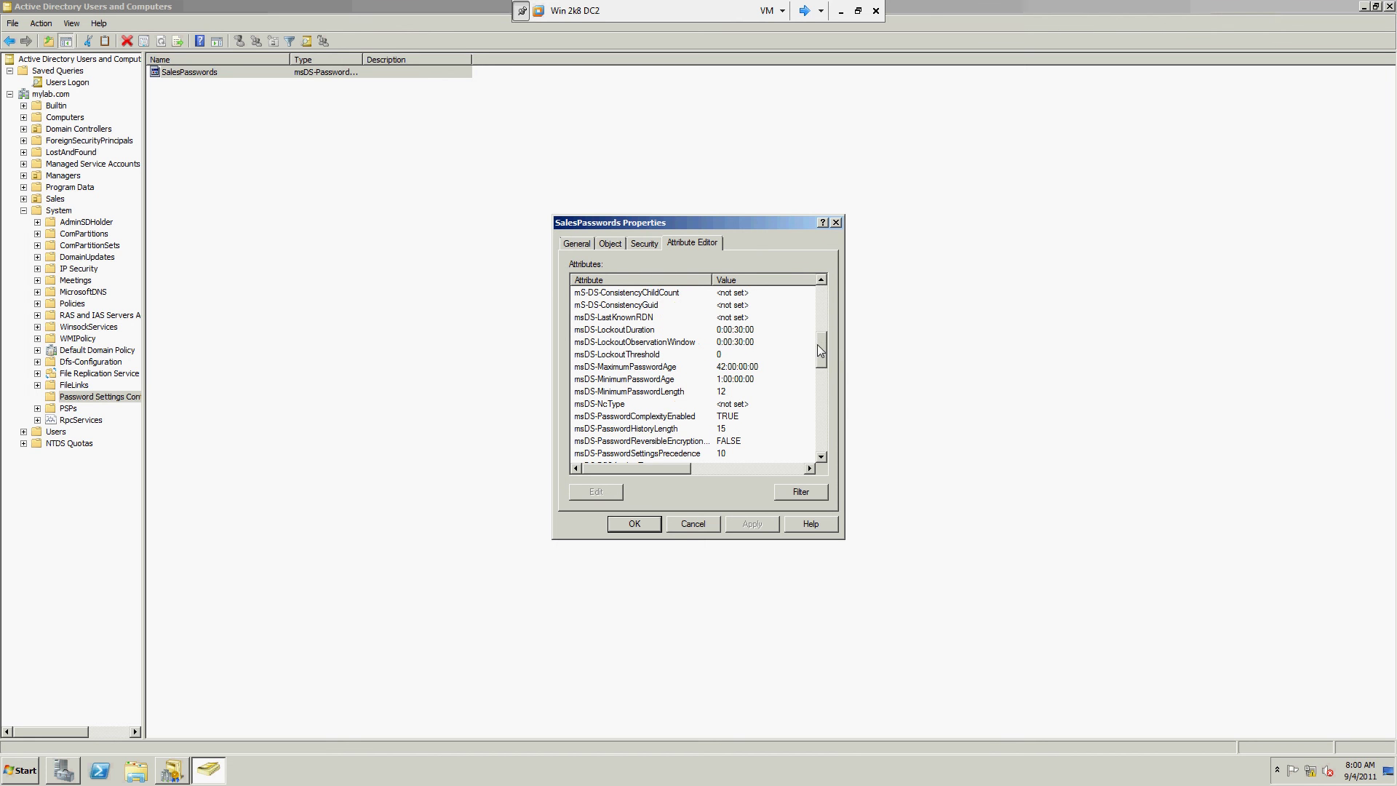
{"action": "mouse_move", "coordinate": [818, 344]}
{"action": "left_mouse_down"}
{"action": "mouse_move", "coordinate": [825, 439]}
{"action": "mouse_move", "coordinate": [818, 326]}
{"action": "left_mouse_up"}
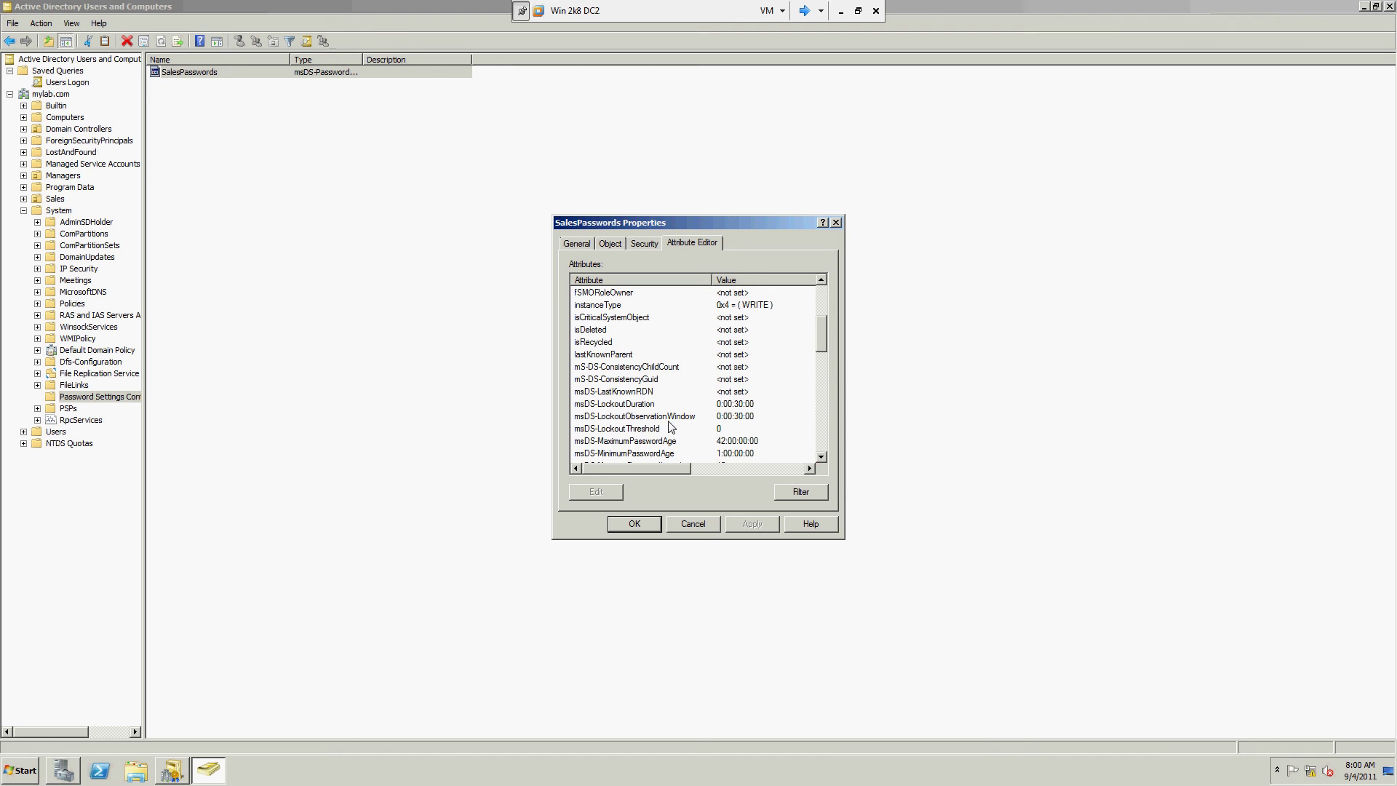
Step: Check the msDS-* values (minimum length 12, history 15, precedence 10) and select msDS-PSOAppliesTo
{"action": "scroll", "coordinate": [667, 393], "scroll_direction": "up", "scroll_amount": 3}
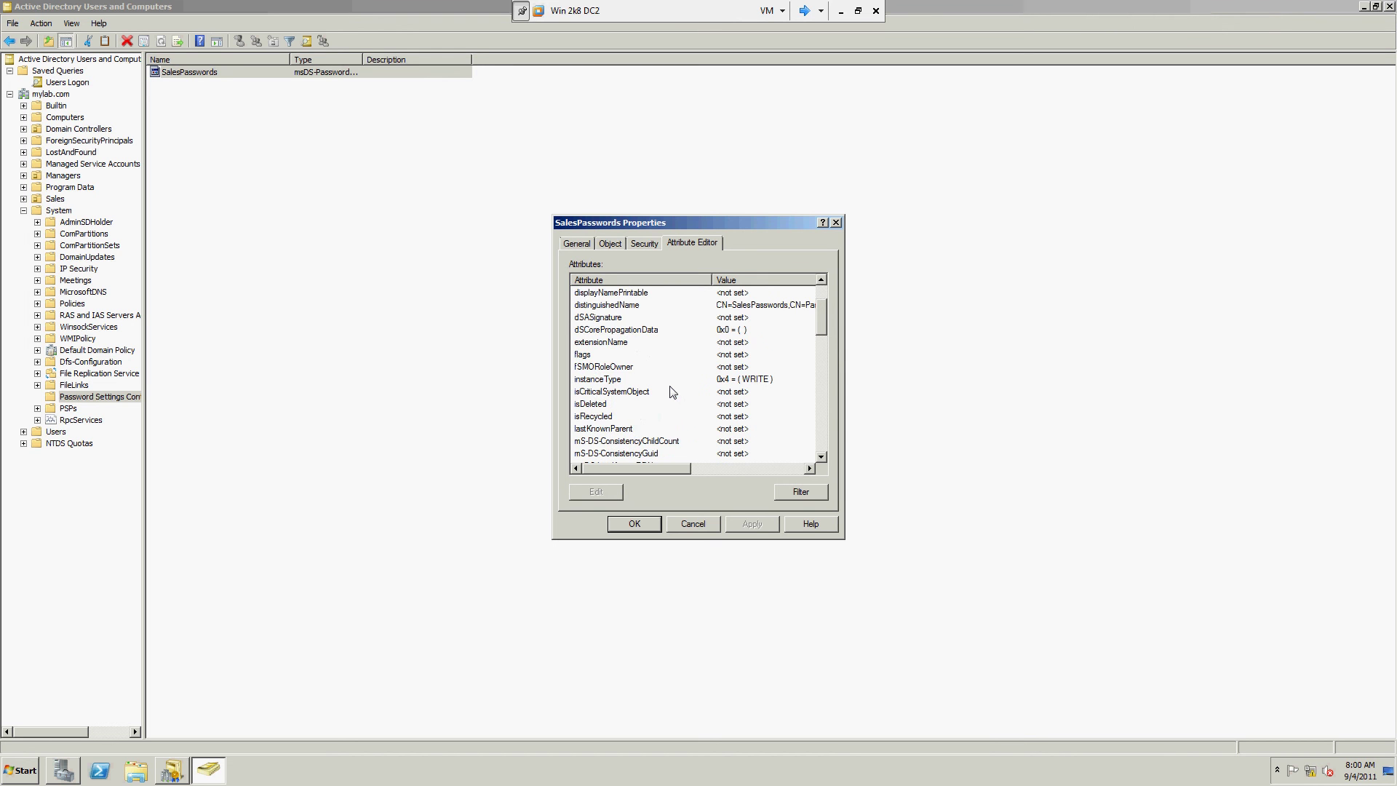
{"action": "scroll", "coordinate": [649, 388], "scroll_direction": "up", "scroll_amount": 1}
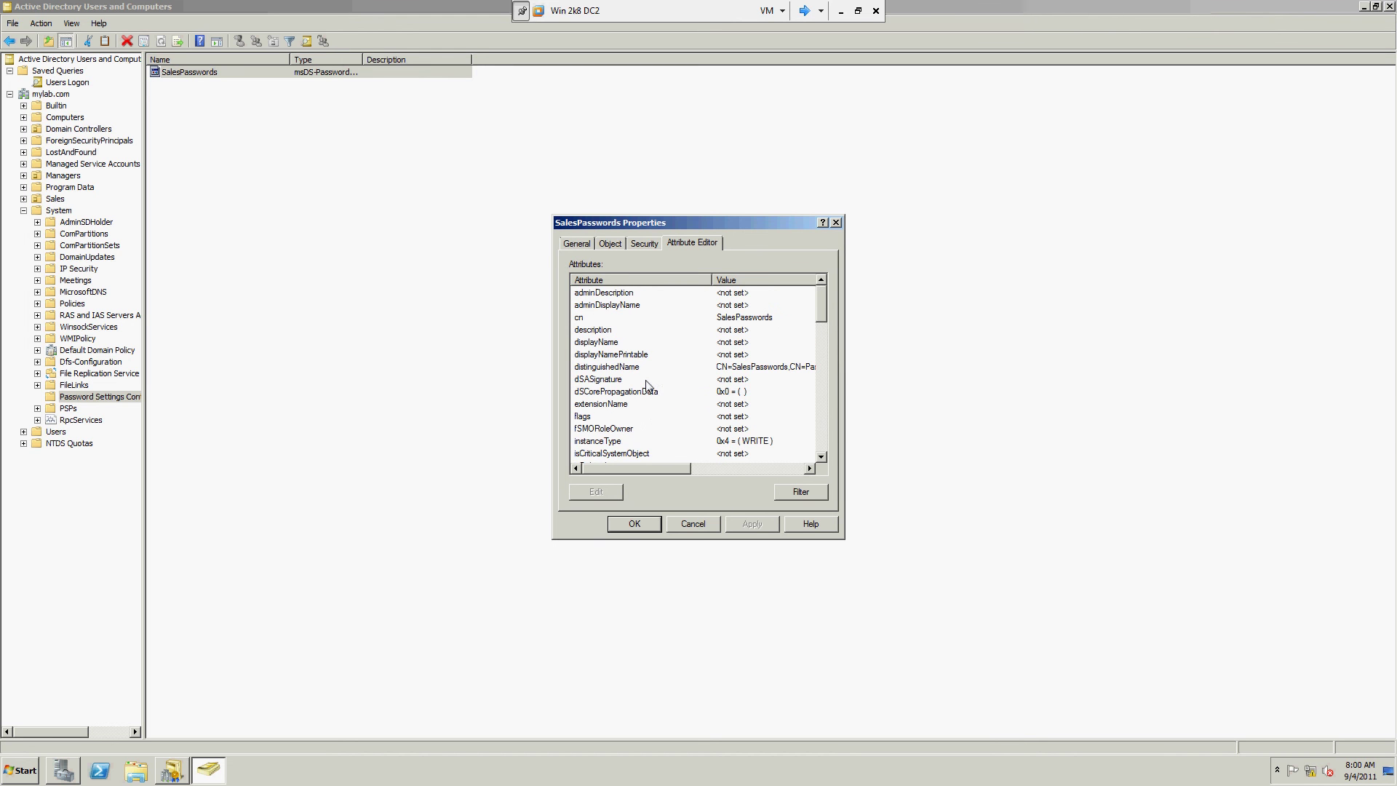
{"action": "scroll", "coordinate": [659, 377], "scroll_direction": "down", "scroll_amount": 3}
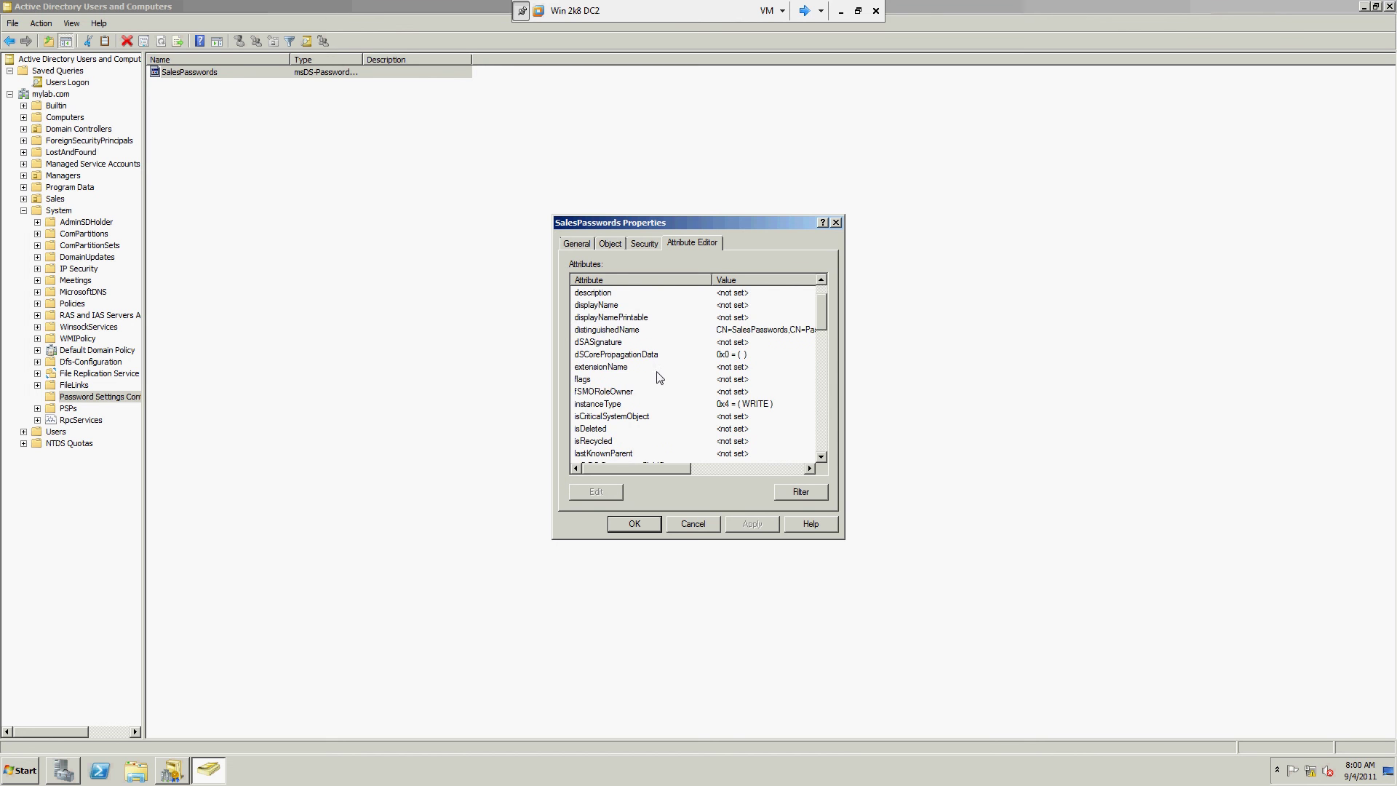
{"action": "scroll", "coordinate": [659, 379], "scroll_direction": "down", "scroll_amount": 3}
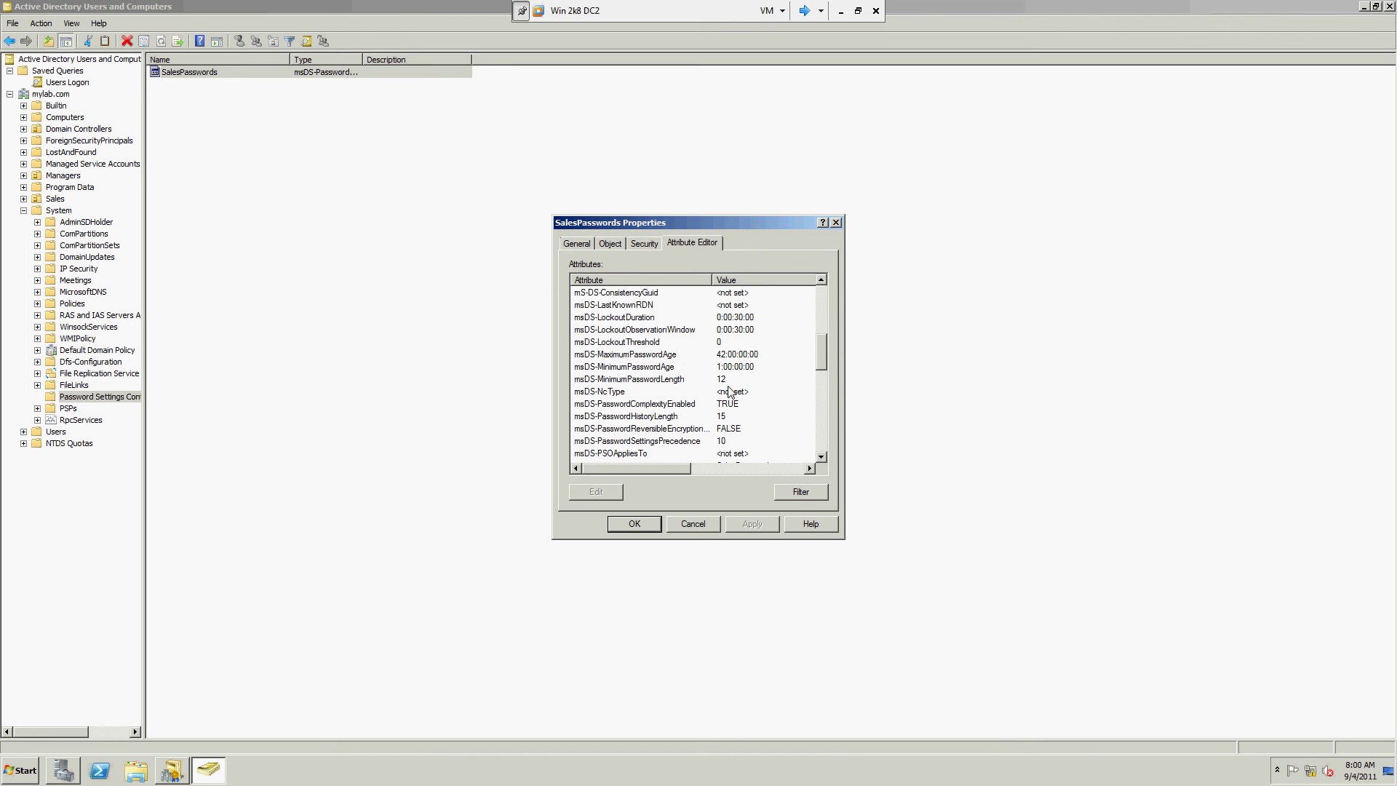
{"action": "left_click", "coordinate": [727, 380]}
{"action": "scroll", "coordinate": [710, 379], "scroll_direction": "down", "scroll_amount": 1}
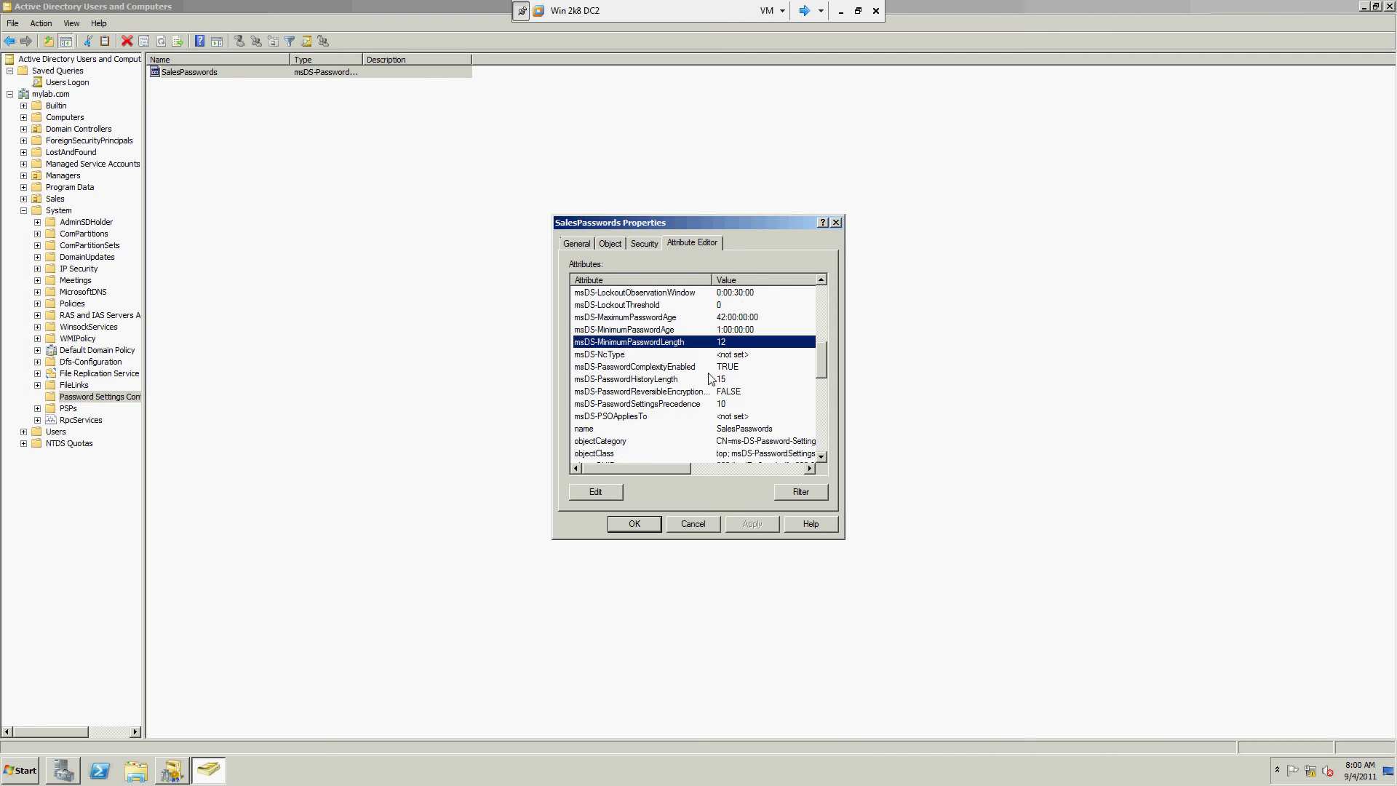
{"action": "scroll", "coordinate": [710, 378], "scroll_direction": "down", "scroll_amount": 1}
{"action": "left_click", "coordinate": [608, 382]}
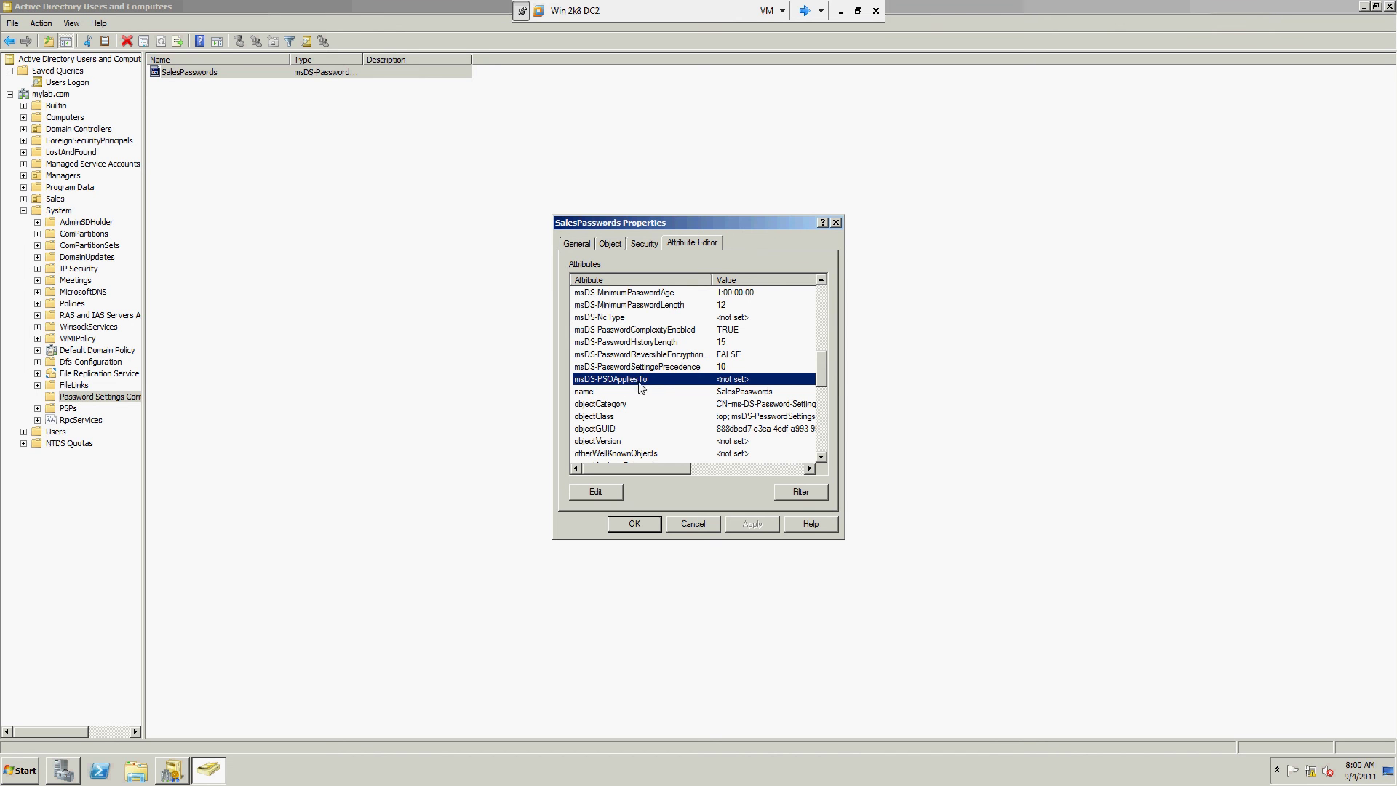
Step: Add SalesGroup to SalesPasswords' msDS-PSOAppliesTo attribute and save the properties
{"action": "double_click", "coordinate": [733, 384]}
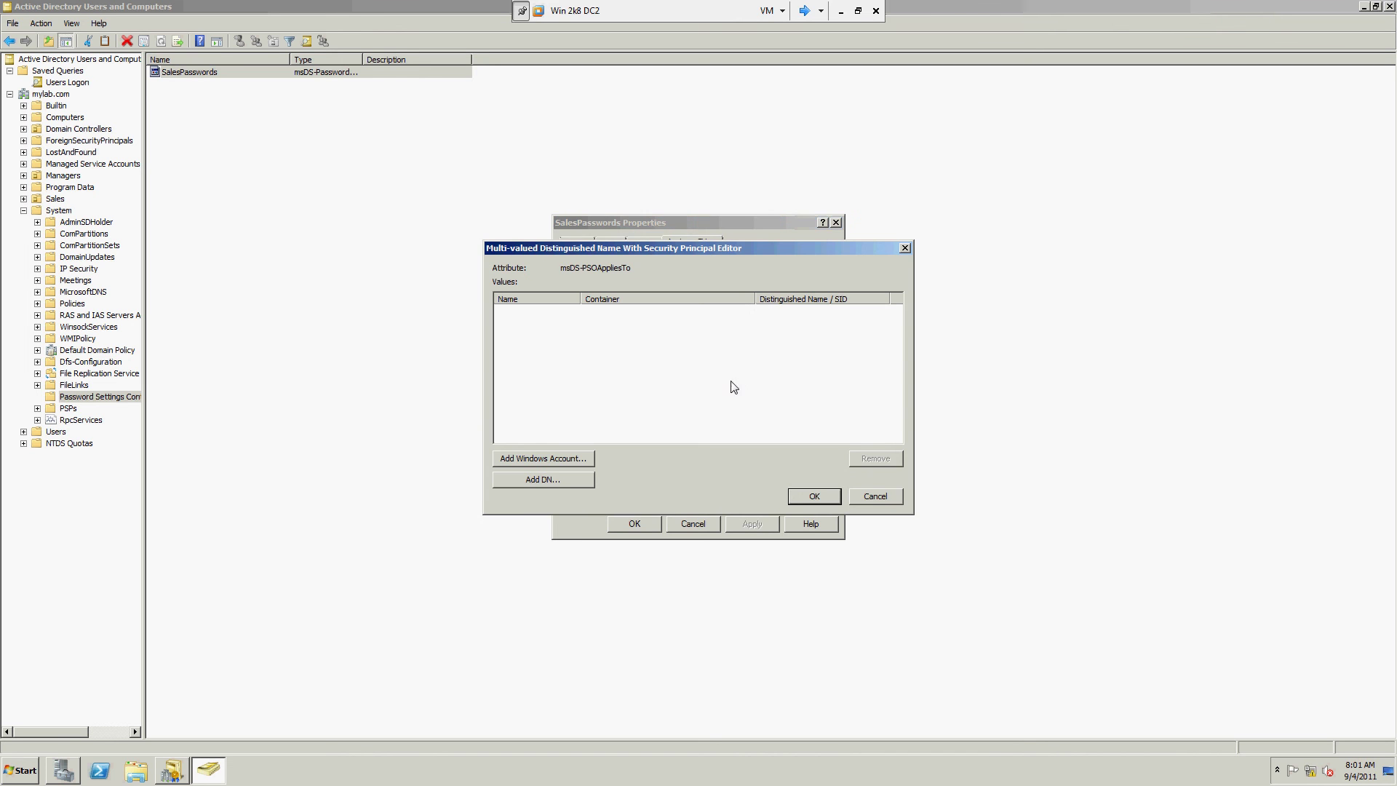
{"action": "left_click", "coordinate": [558, 459]}
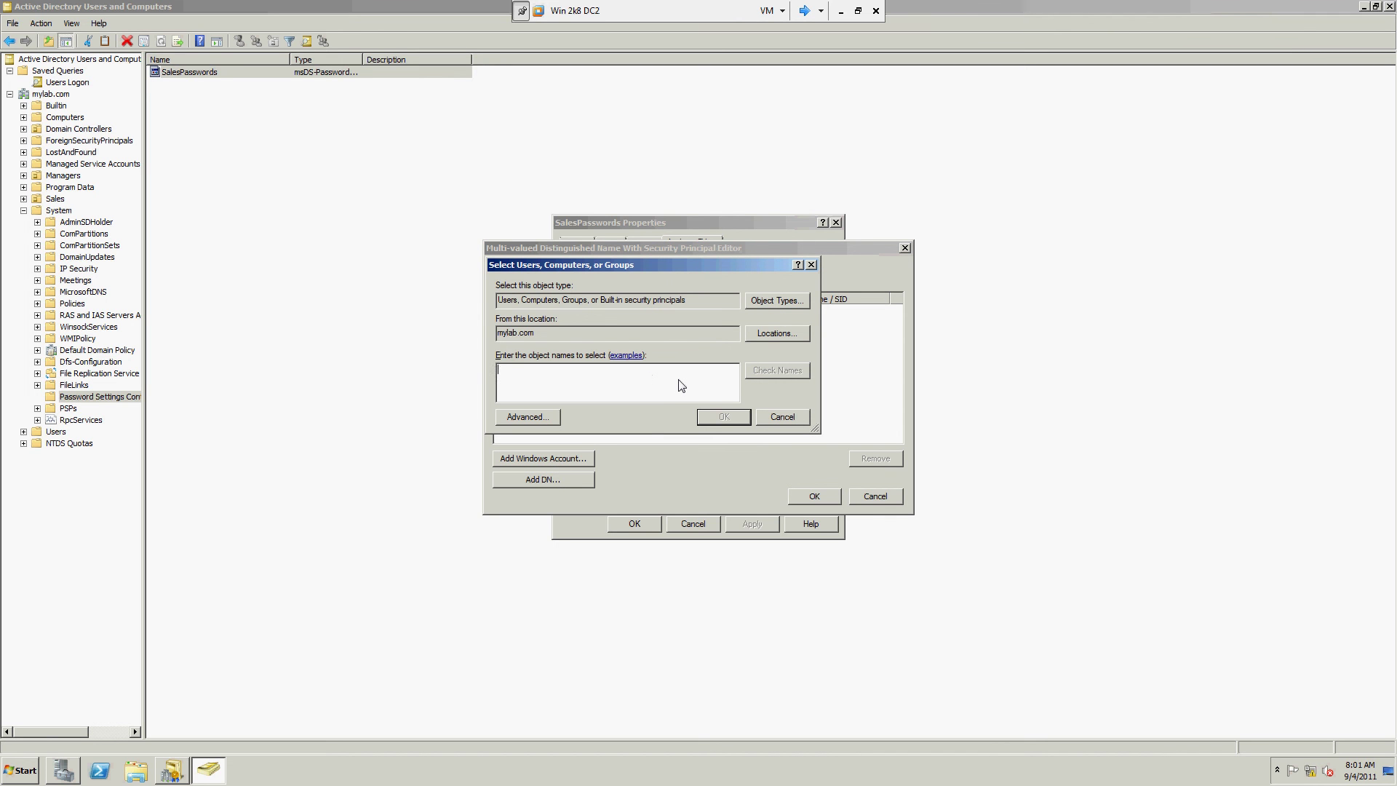
{"action": "type", "text": "Sales"}
{"action": "left_click", "coordinate": [776, 371]}
{"action": "left_click", "coordinate": [740, 416]}
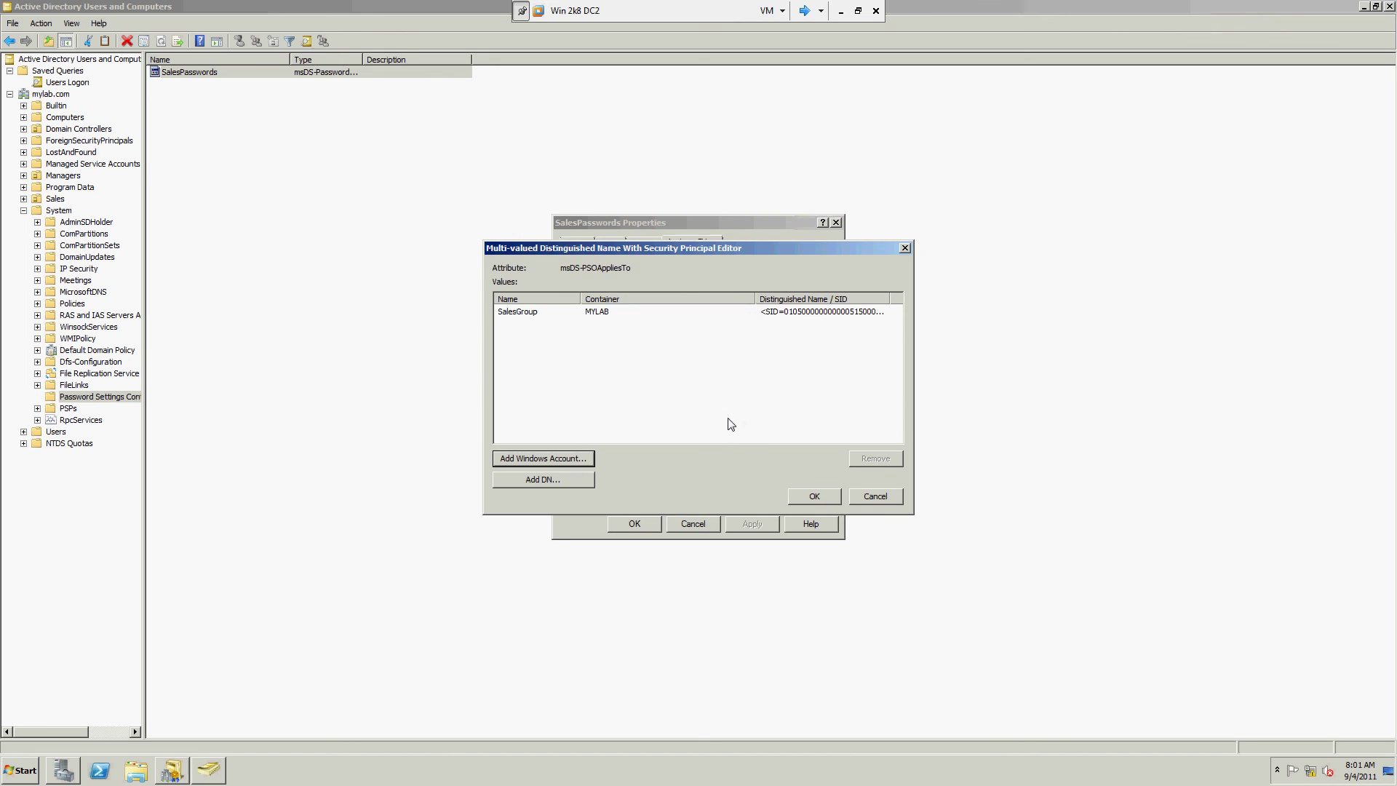
{"action": "left_click", "coordinate": [816, 497]}
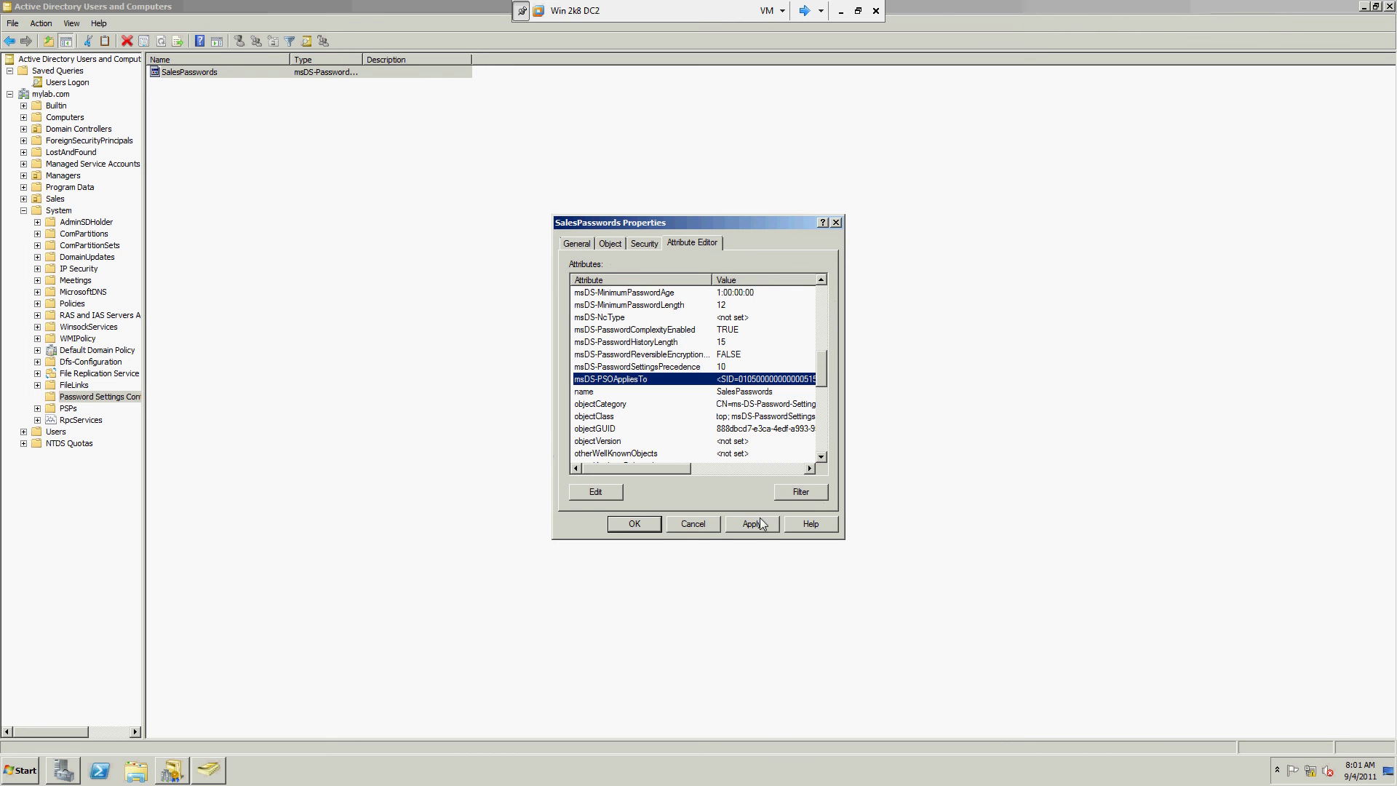
{"action": "left_click", "coordinate": [652, 529]}
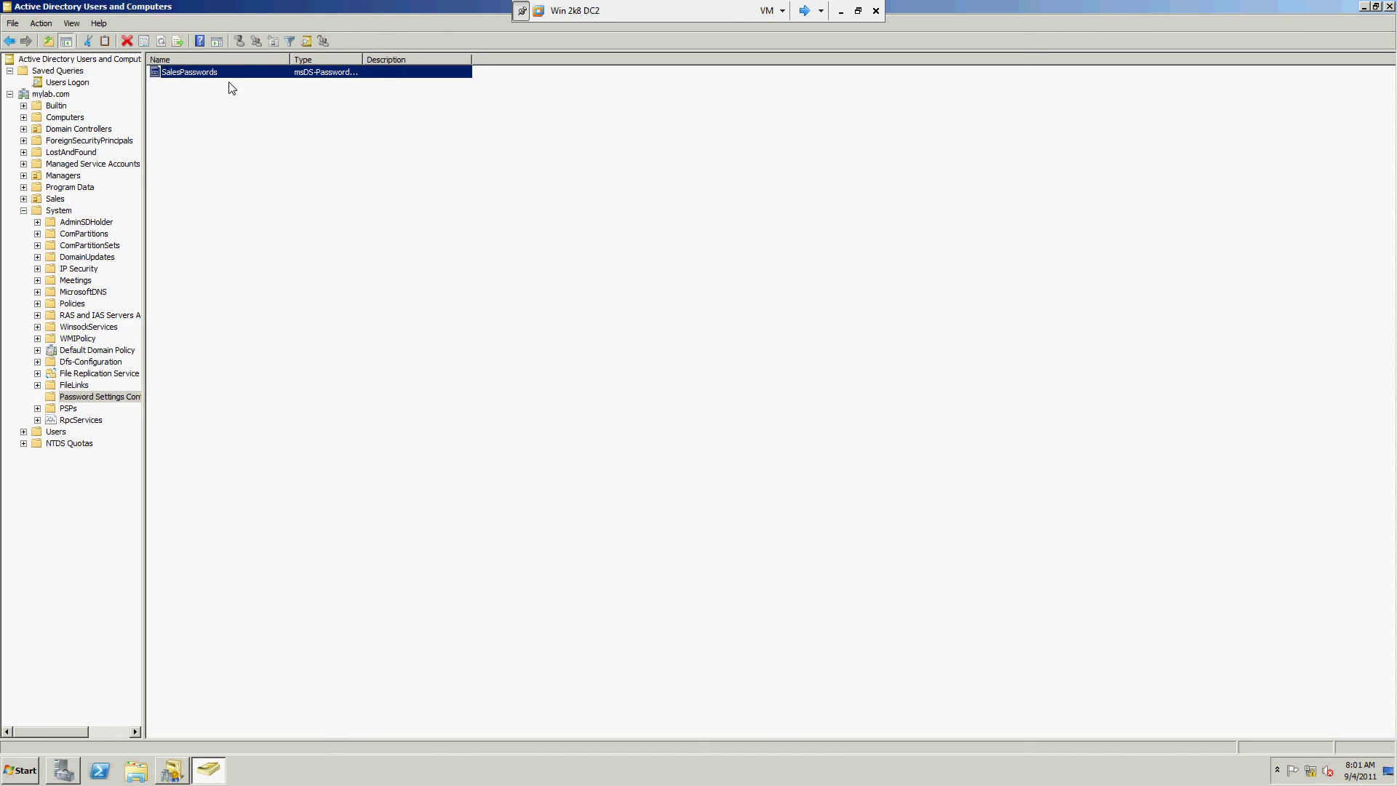
Step: Select SalesGroup in the Sales OU, then add a second tick beside Fine-Grained Passwords! in OneNote
{"action": "left_click", "coordinate": [23, 210]}
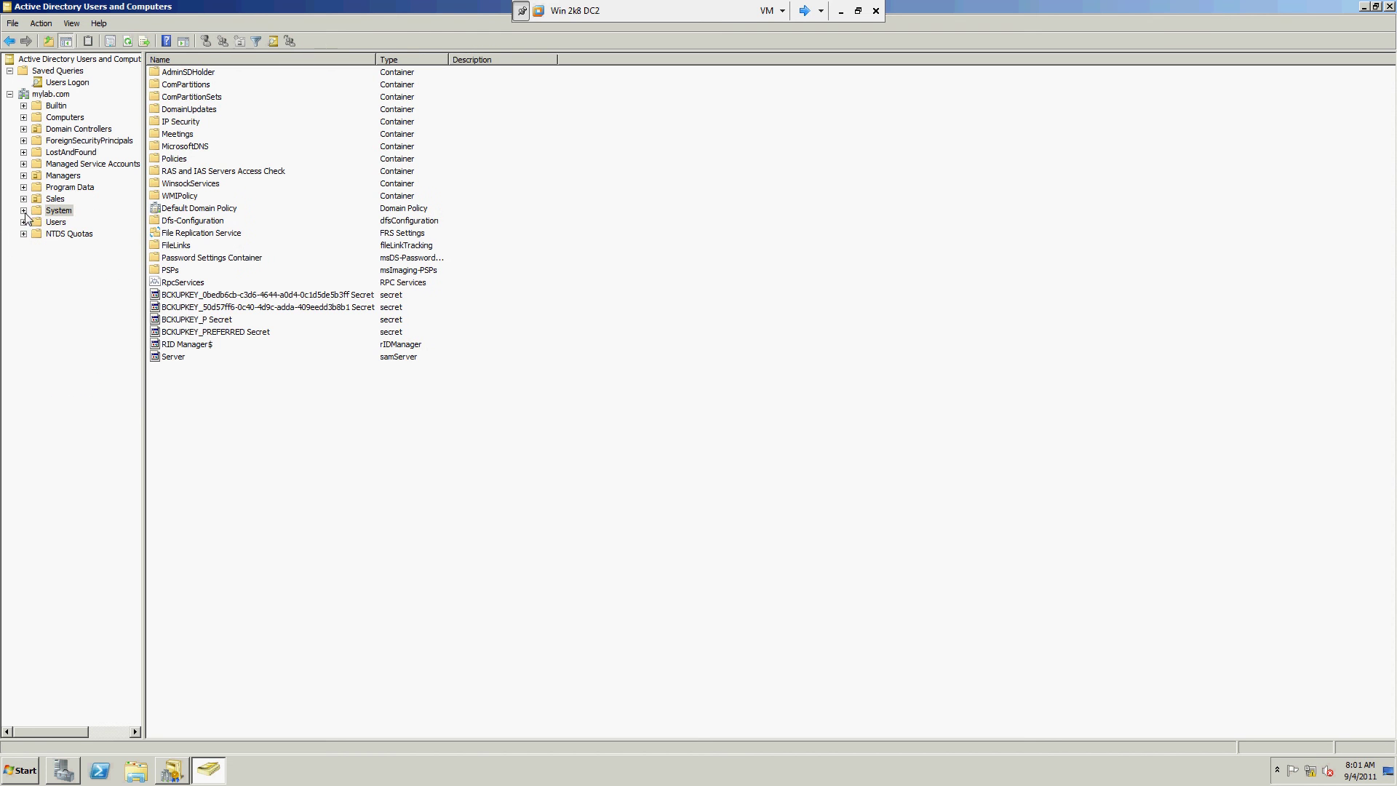
{"action": "left_click", "coordinate": [53, 199]}
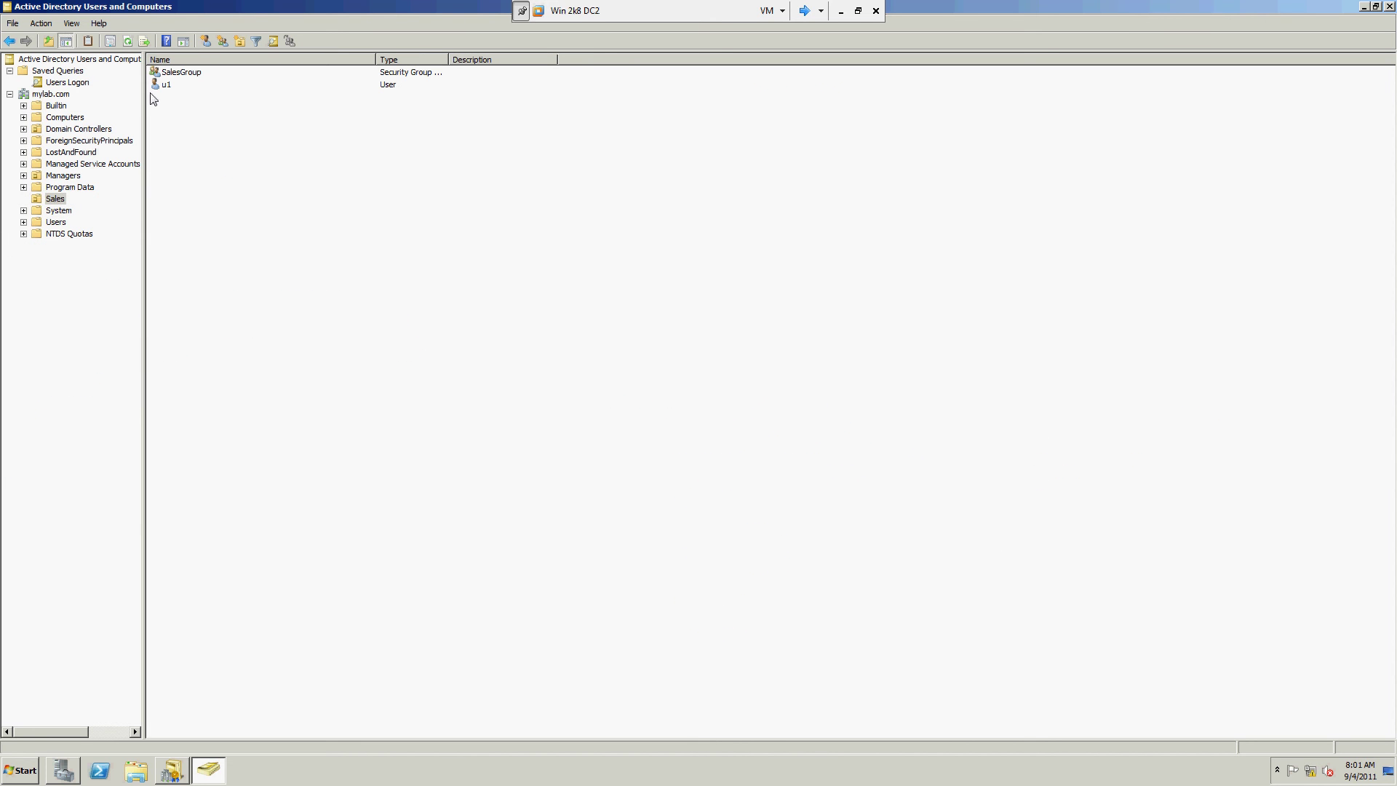
{"action": "left_click", "coordinate": [179, 75]}
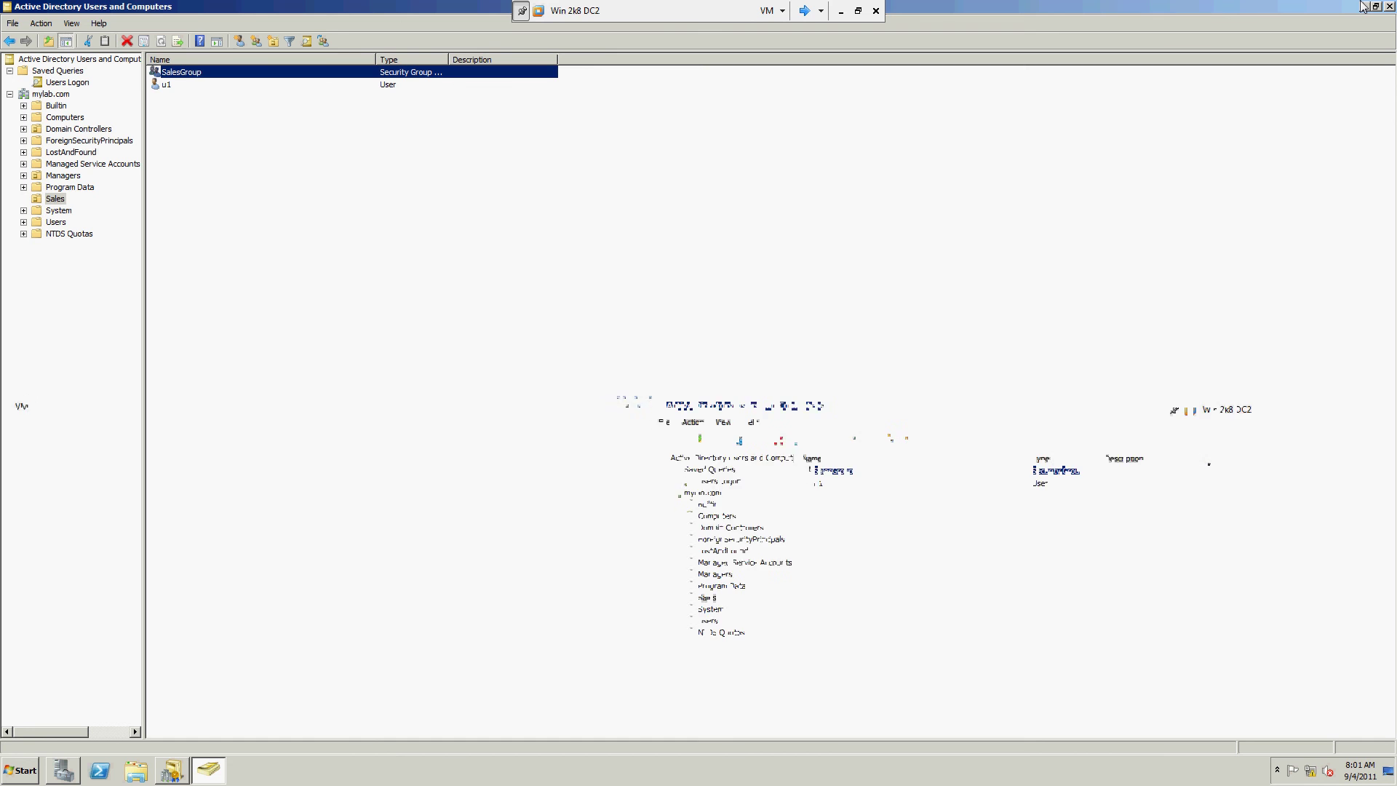
{"action": "left_click", "coordinate": [840, 10]}
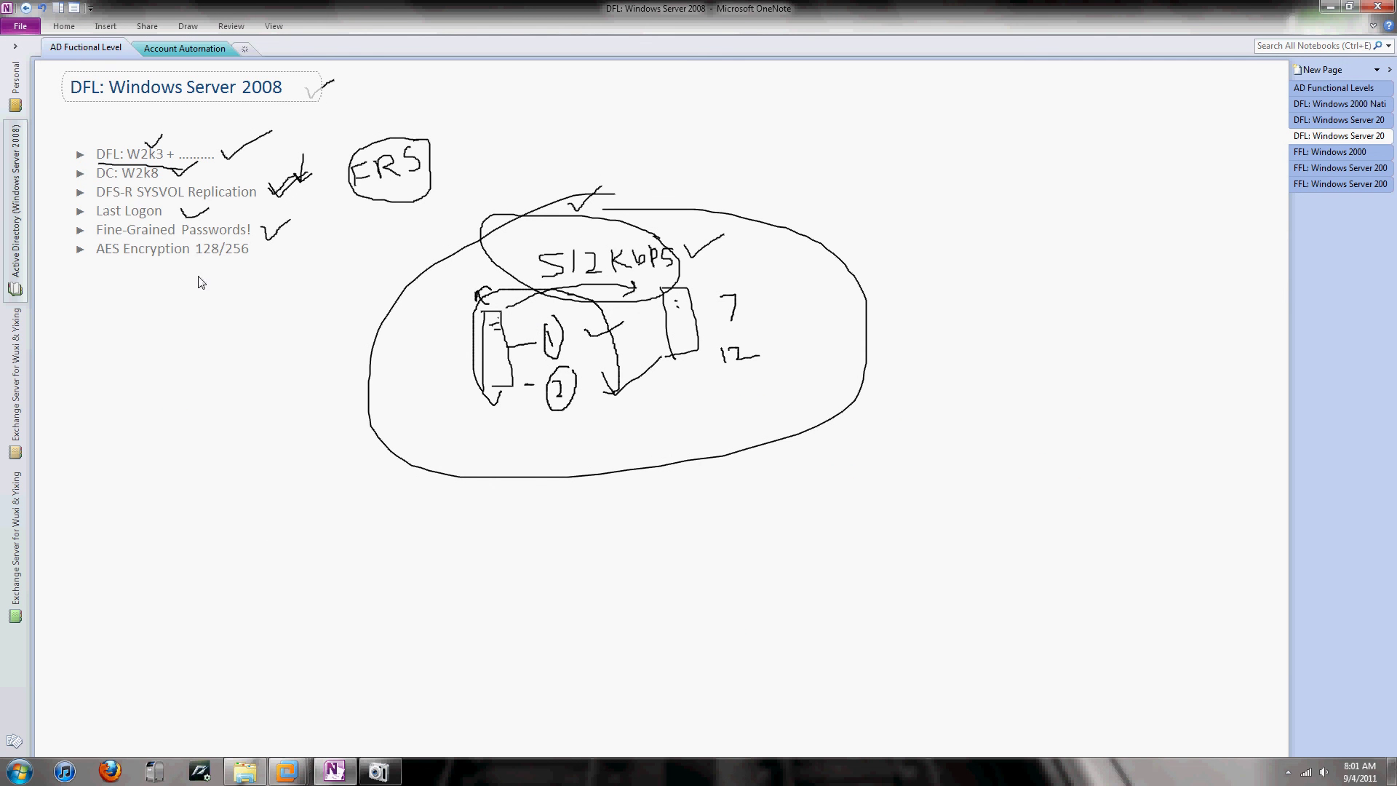
{"action": "mouse_move", "coordinate": [256, 227]}
{"action": "left_mouse_down"}
{"action": "mouse_move", "coordinate": [268, 239]}
{"action": "mouse_move", "coordinate": [291, 217]}
{"action": "left_mouse_up"}
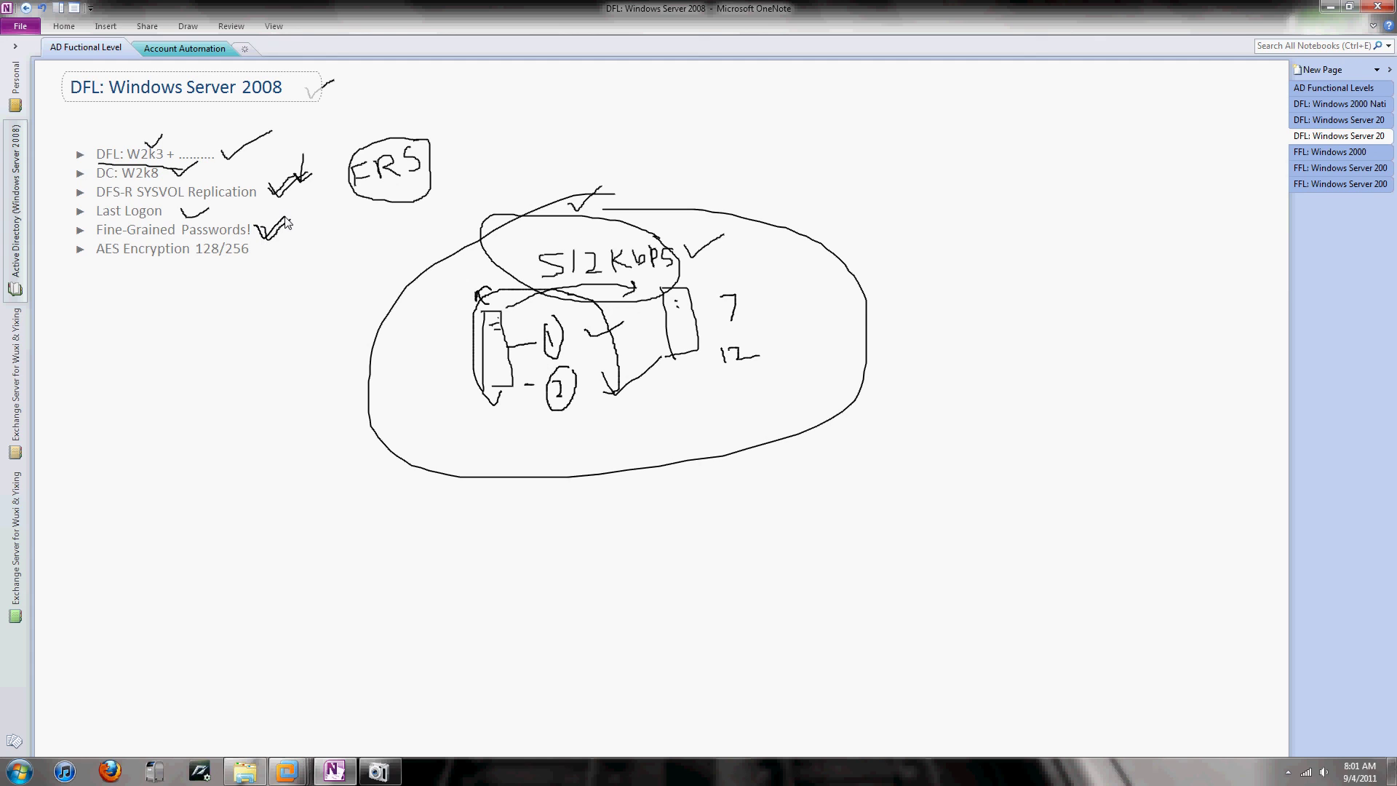